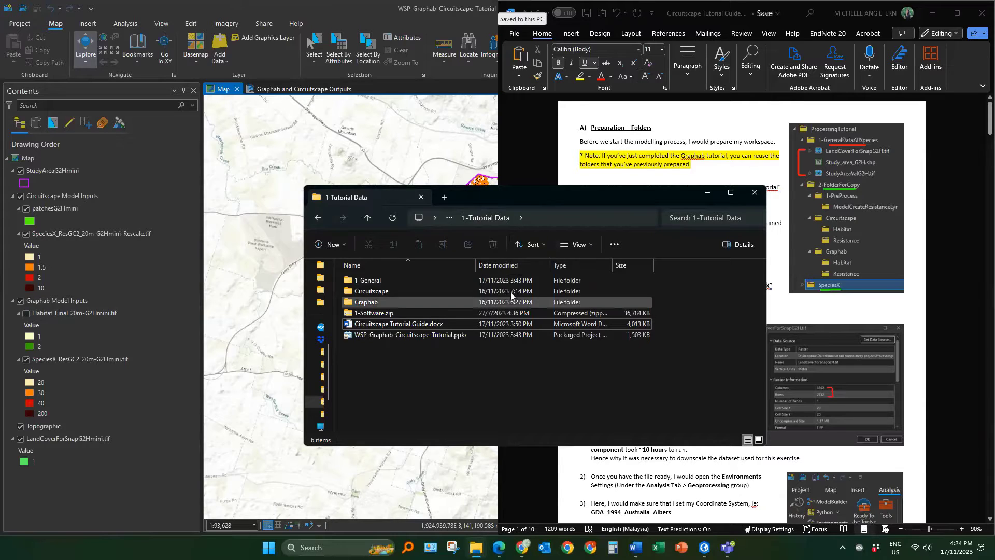
Go through the contents of 1-Tutorial Data: the 1-General, Circuitscape and Graphab folders, 1-Software.zip and the Circuitscape guide document.
click(449, 280)
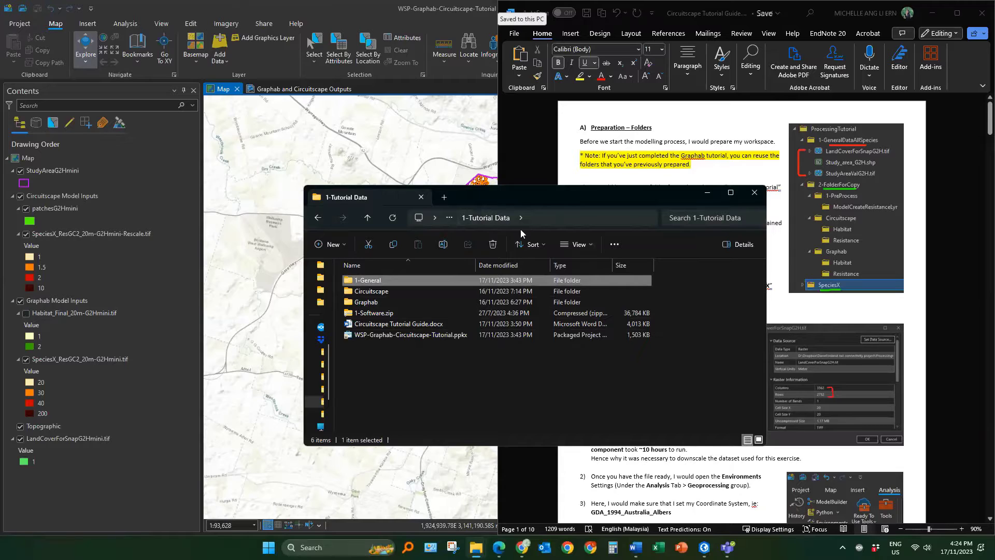
shift+click(393, 301)
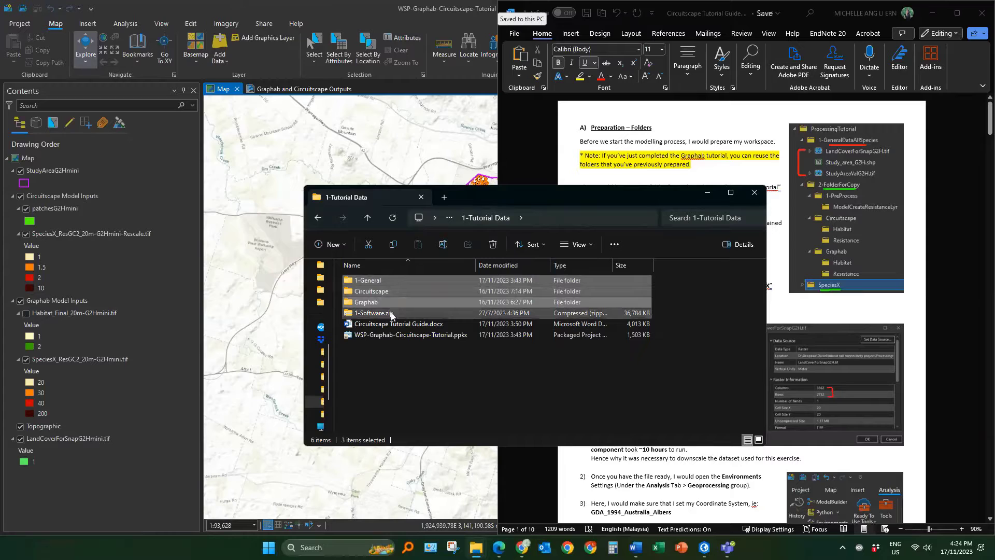
click(392, 313)
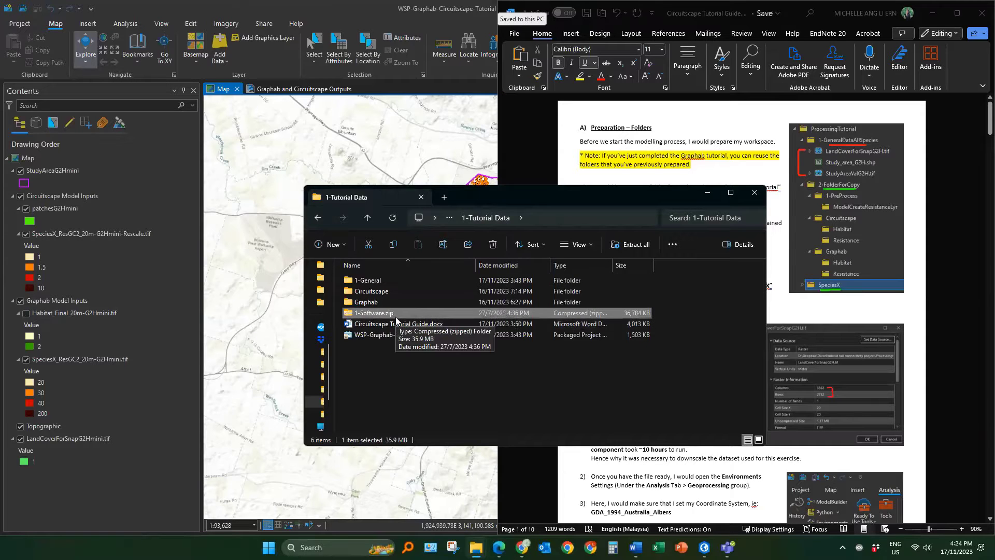
click(412, 325)
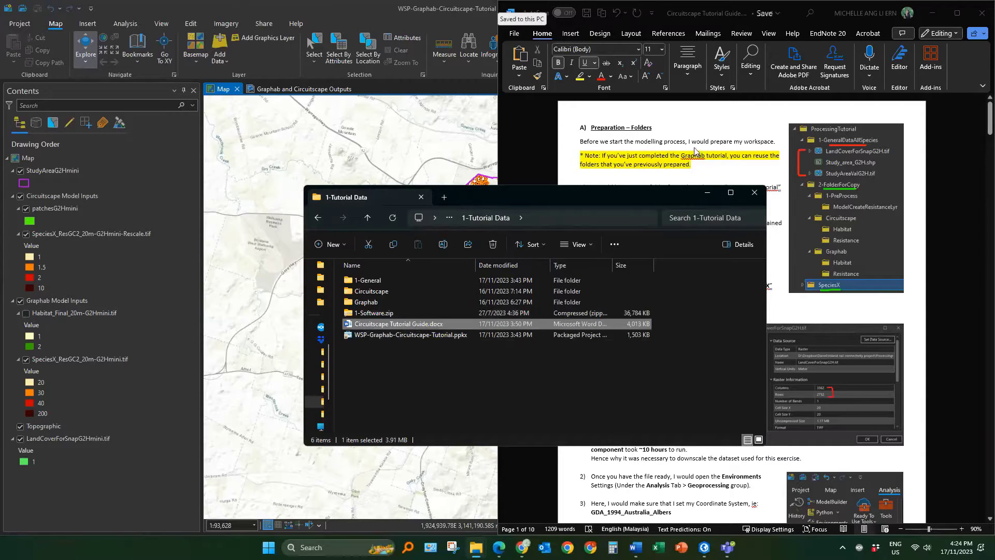
Switch to the guide in Word, enlarge it to 110%, and read the folder and geoprocessing environment preparation sections.
click(724, 135)
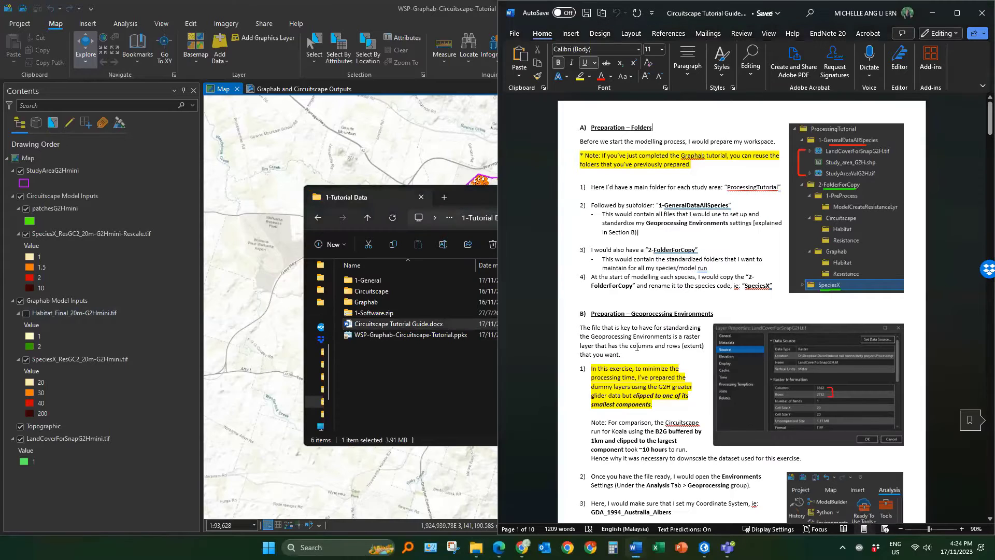
ctrl+scroll(737, 217, up, 2)
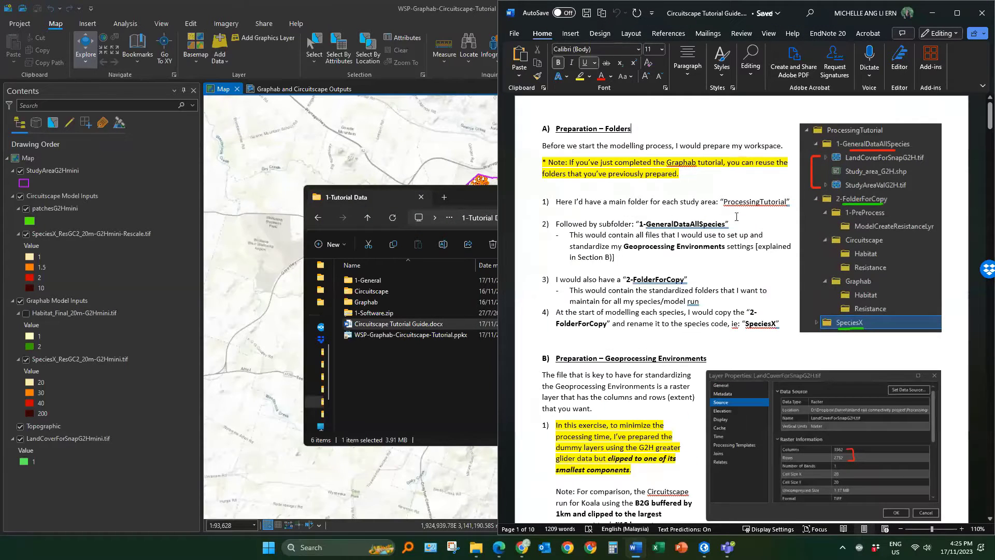
scroll(727, 255, down, 3)
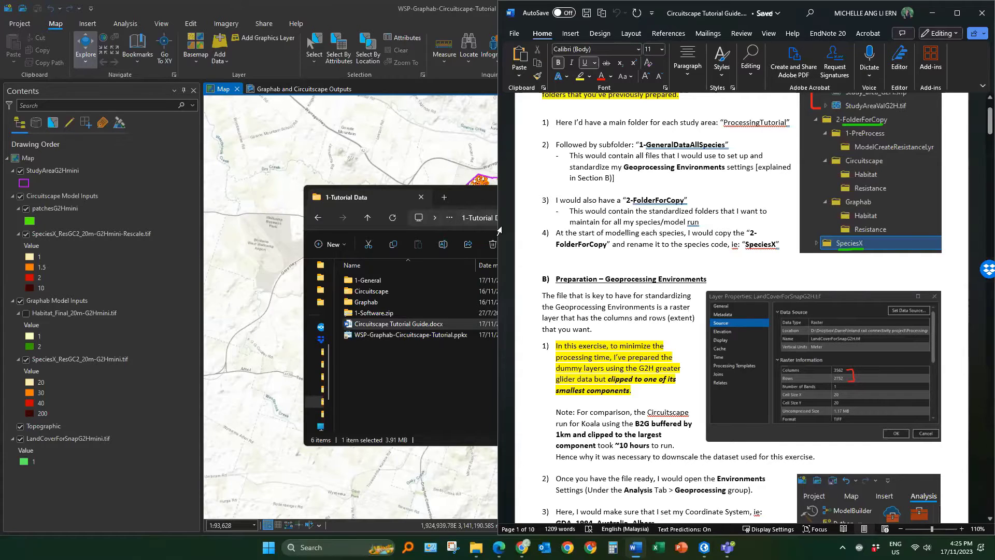
scroll(708, 233, down, 2)
scroll(700, 257, up, 5)
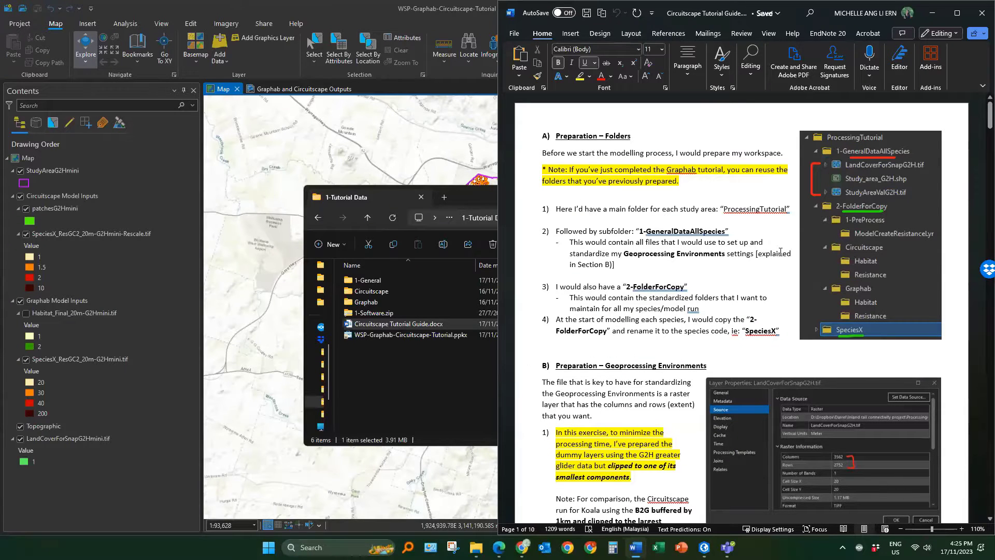
Locate the WSP-Graphab-Circuitscape-Tutorial.ppkx project package, switch to the project in ArcGIS Pro, and examine the study area map.
click(384, 366)
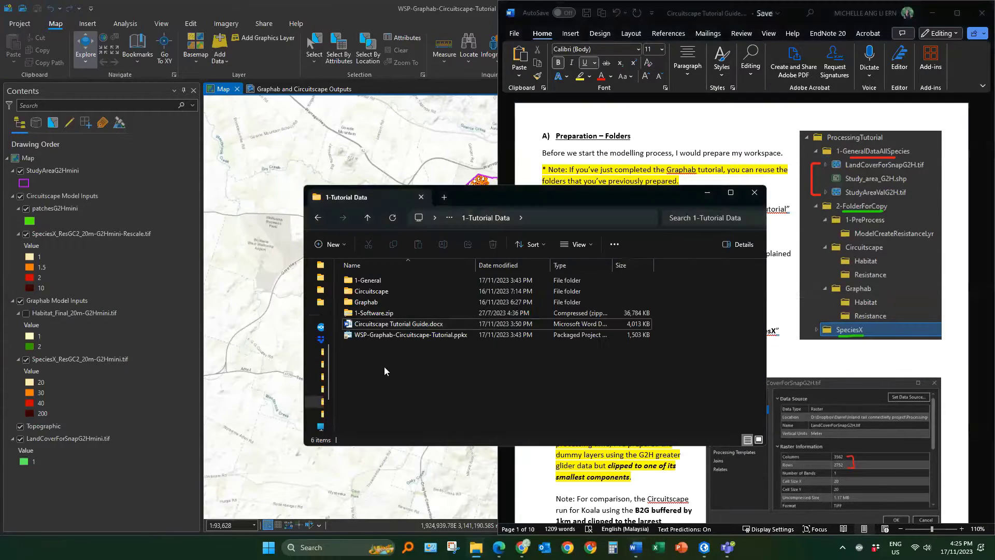
click(443, 338)
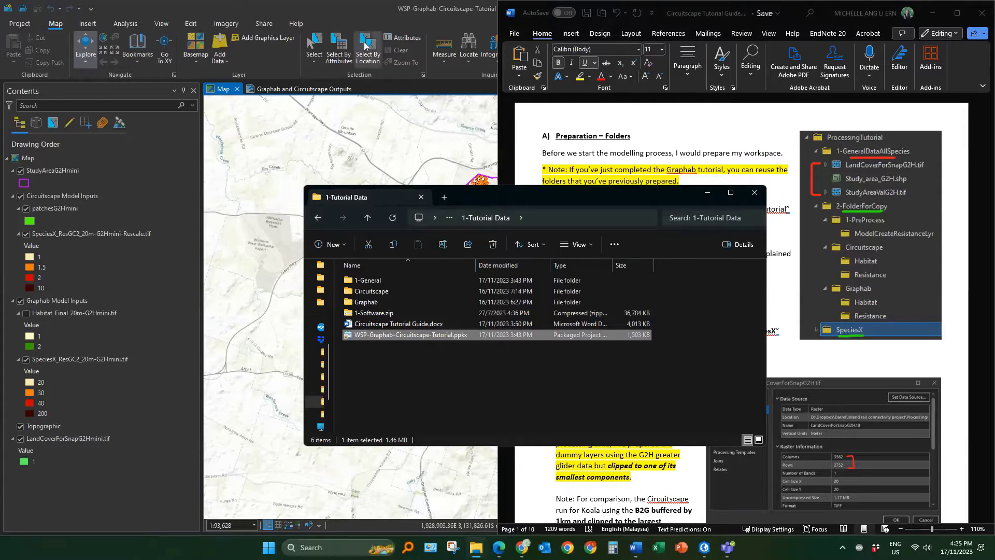
click(368, 20)
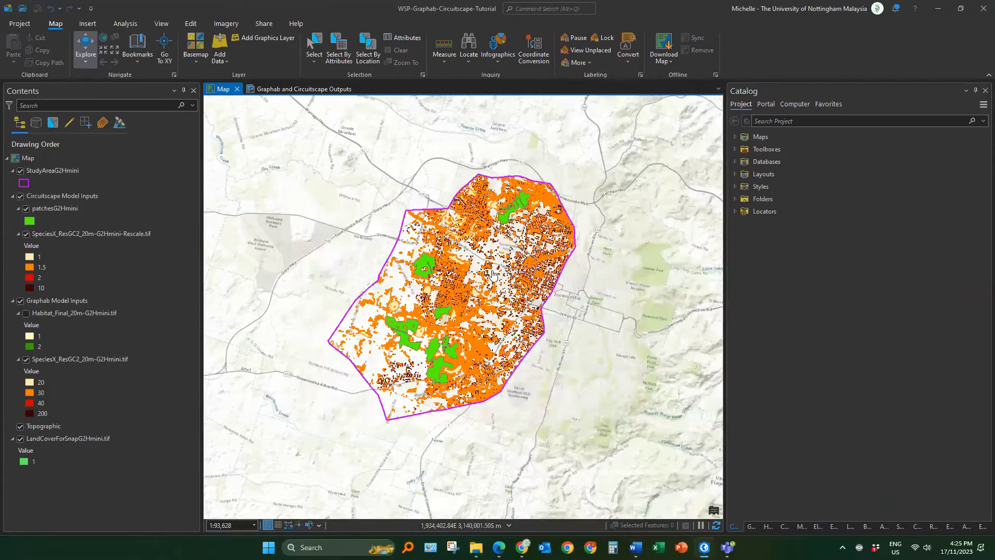
scroll(493, 274, up, 1)
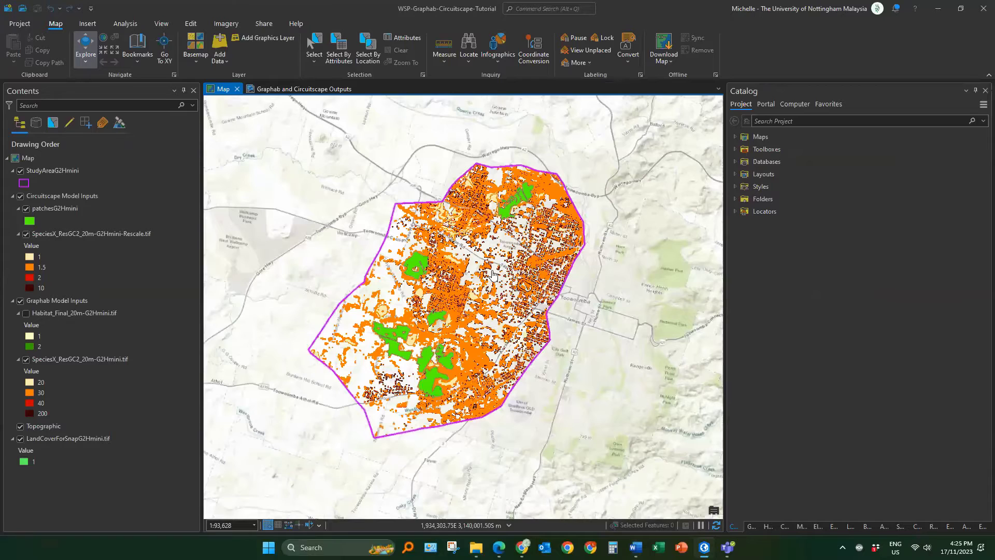
scroll(492, 275, up, 1)
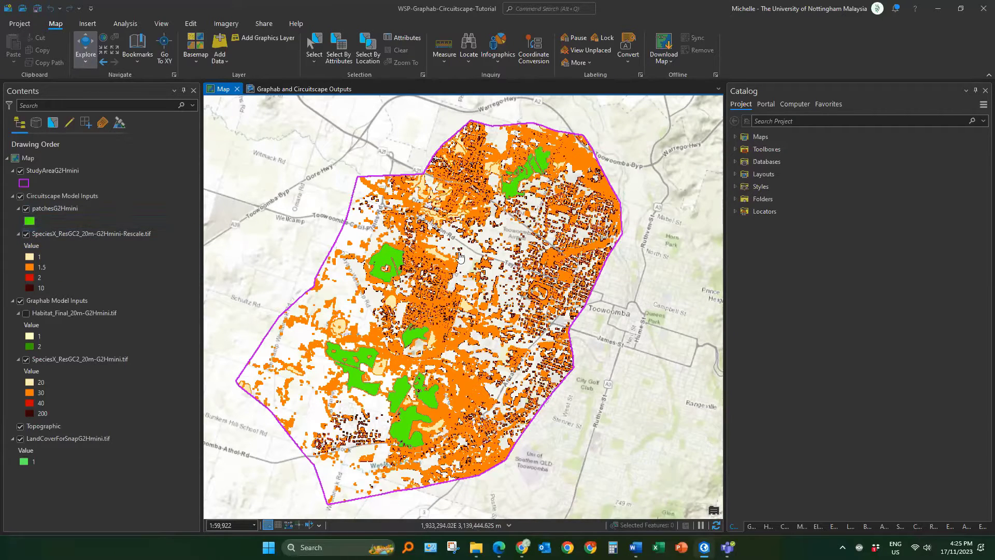
key(alt+Tab)
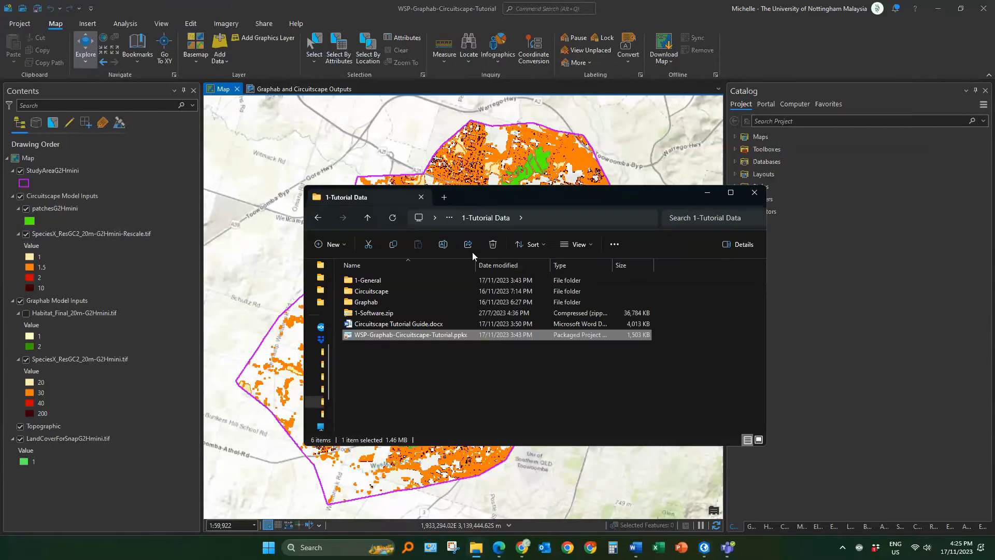
click(500, 373)
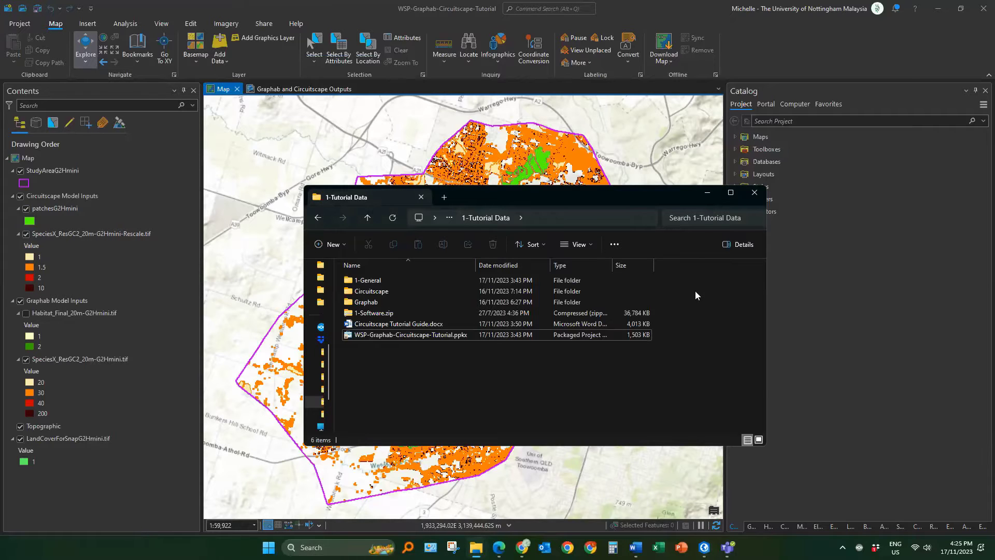
key(alt+Tab)
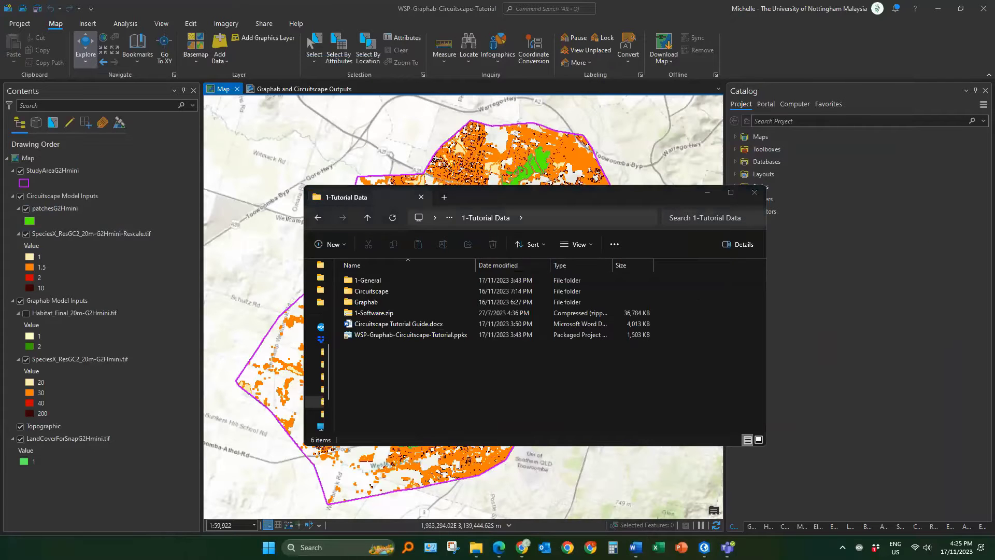
click(825, 273)
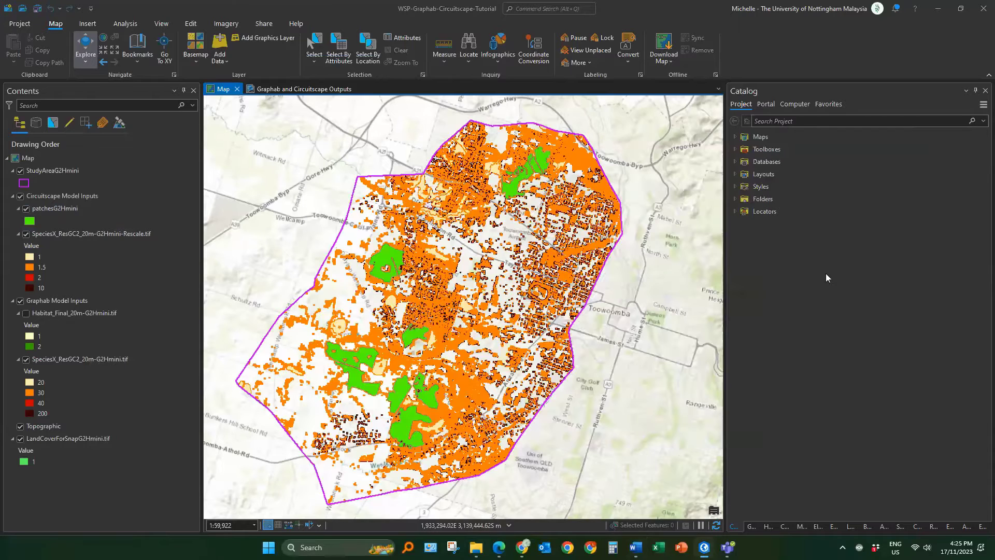
Start a new folder connection for the project and copy the path of the 8-Graphab Circuitscape Tutorial WSP folder from File Explorer.
click(735, 201)
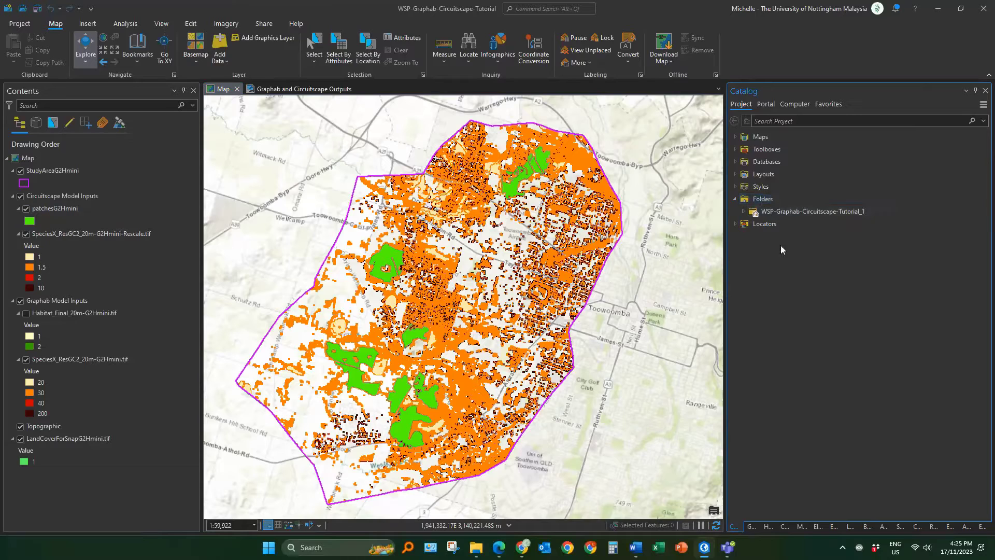
click(755, 202)
right_click(757, 203)
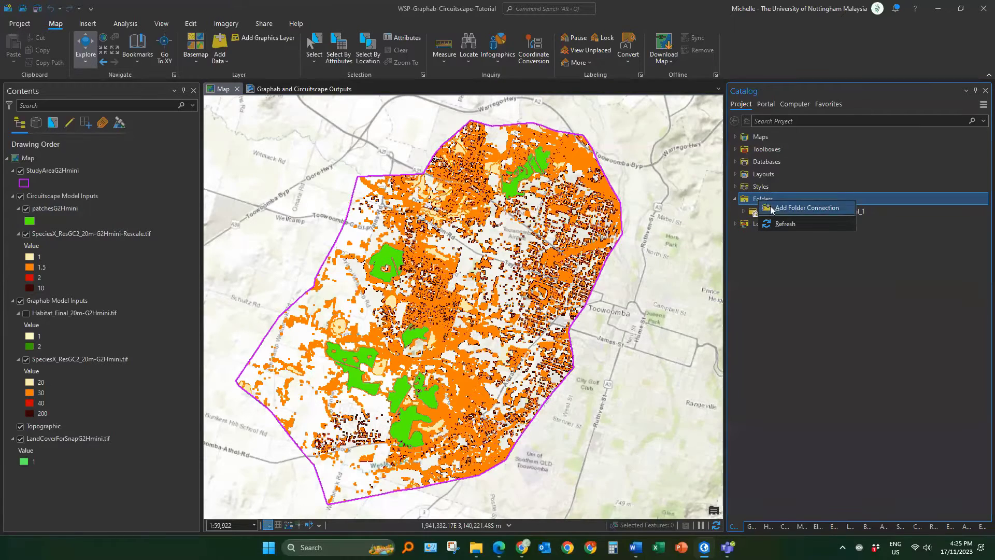
click(771, 207)
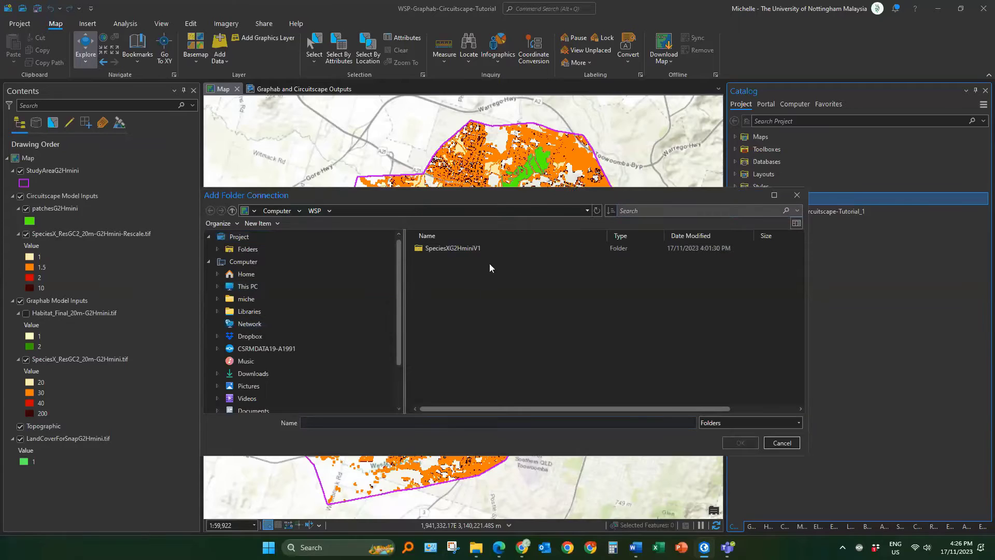
click(415, 248)
key(alt+Tab)
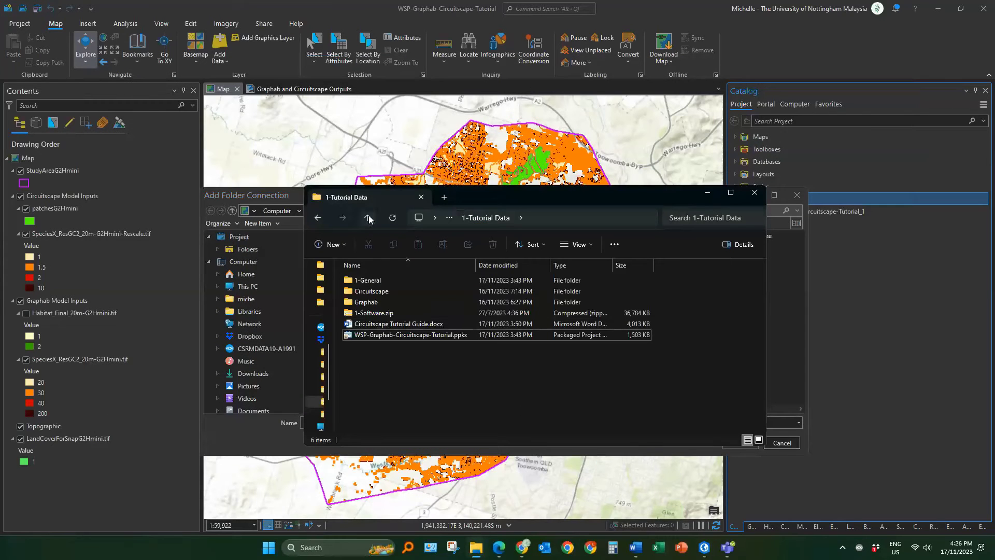
click(368, 218)
click(609, 217)
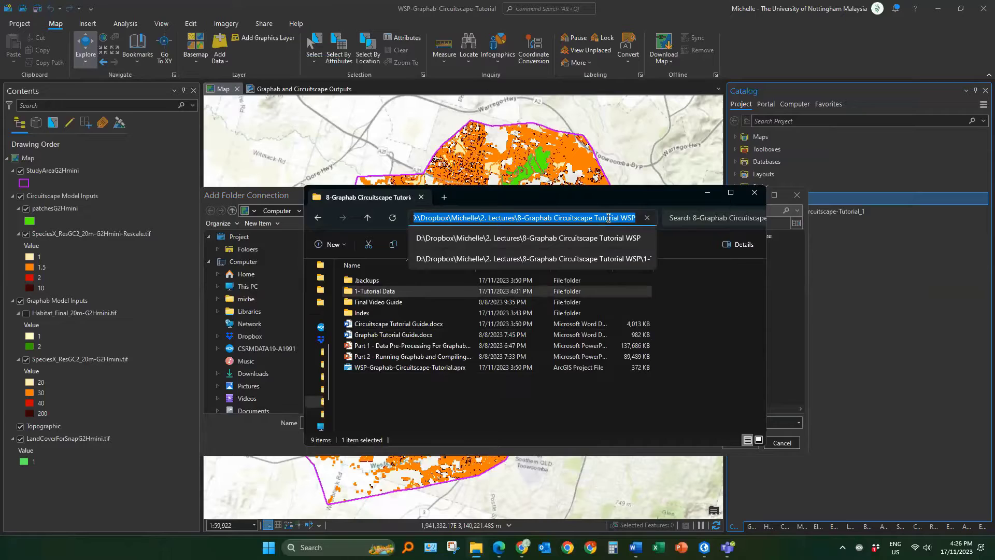
key(ctrl+c)
Connect the 1-Tutorial Data folder found at the copied path to the project and expand it to show its subfolders.
click(803, 315)
click(571, 213)
key(ctrl+v)
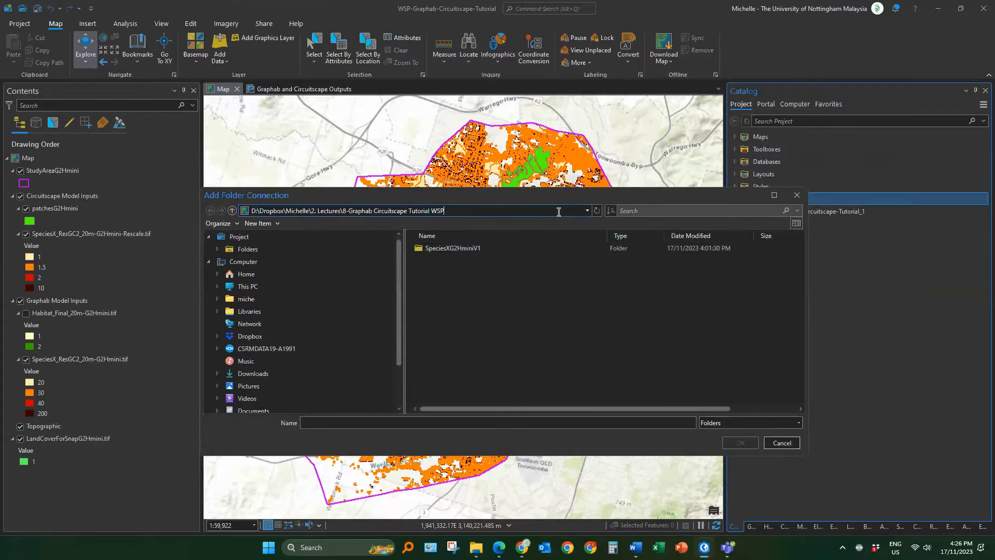
key(Return)
click(484, 249)
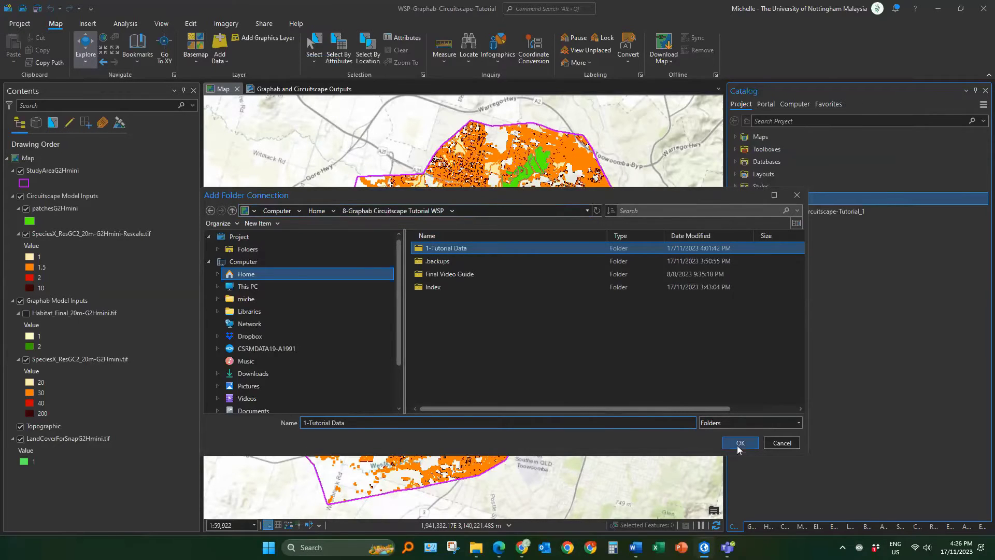
click(740, 443)
click(743, 211)
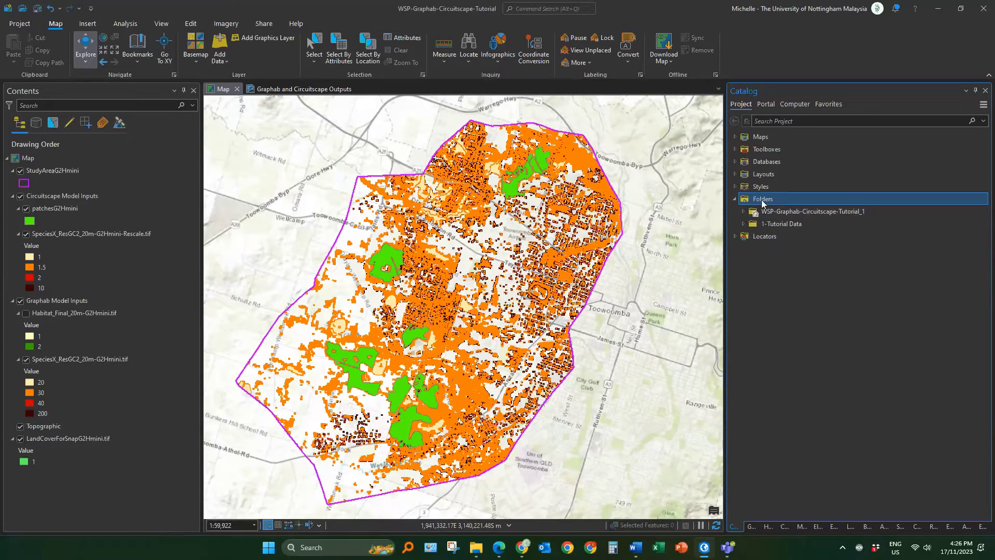
click(743, 223)
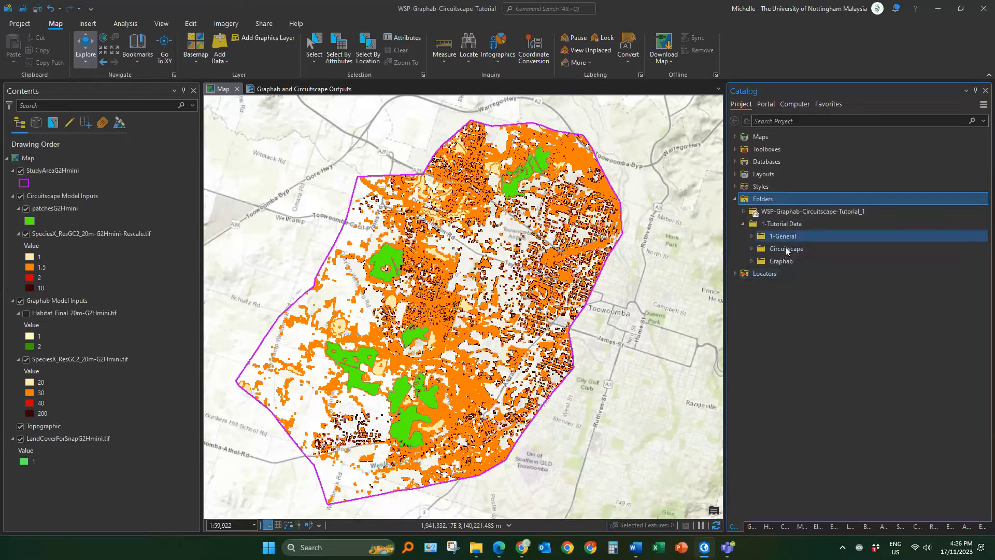
mouse_move(786, 249)
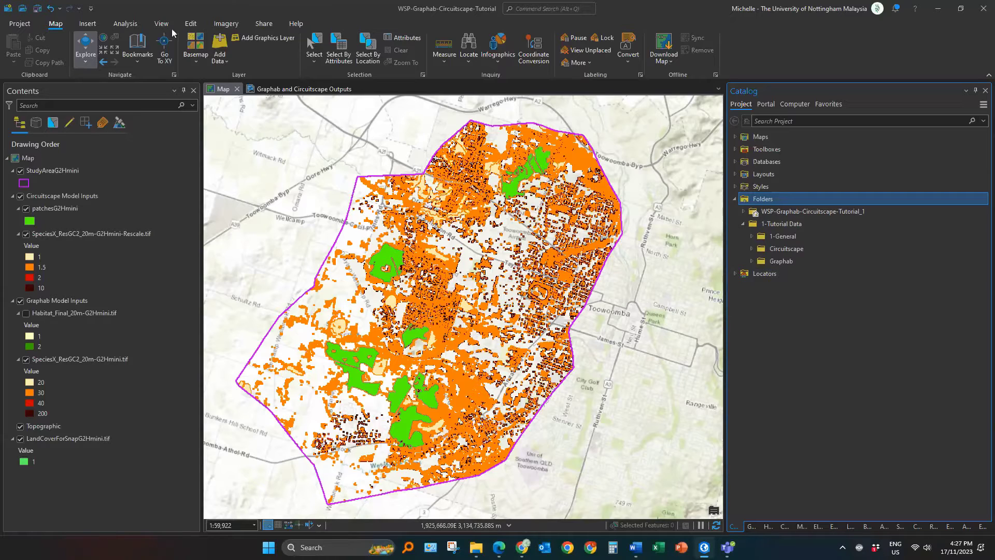
Review the geoprocessing environments, checking the output coordinate system, processing extent and raster analysis settings, and accept them.
click(136, 25)
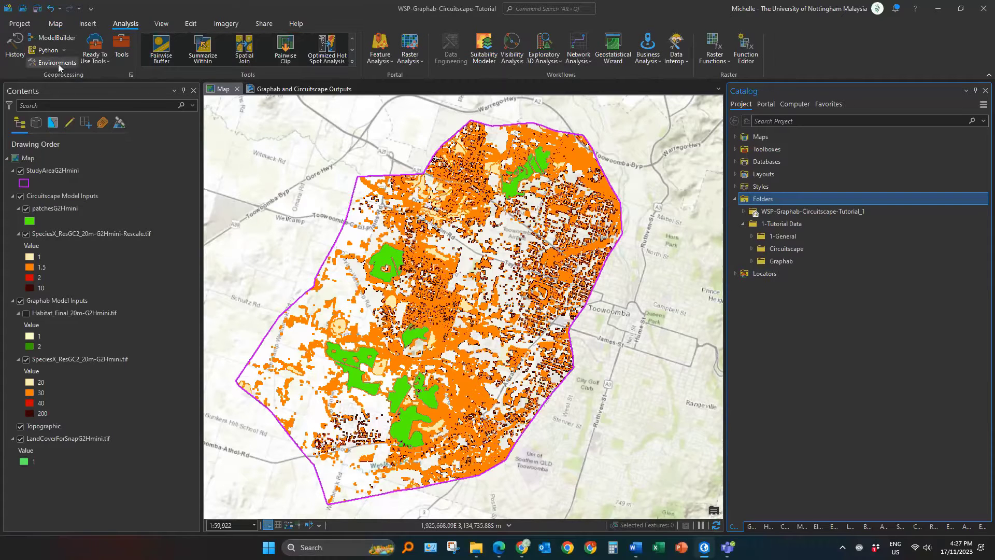
click(58, 64)
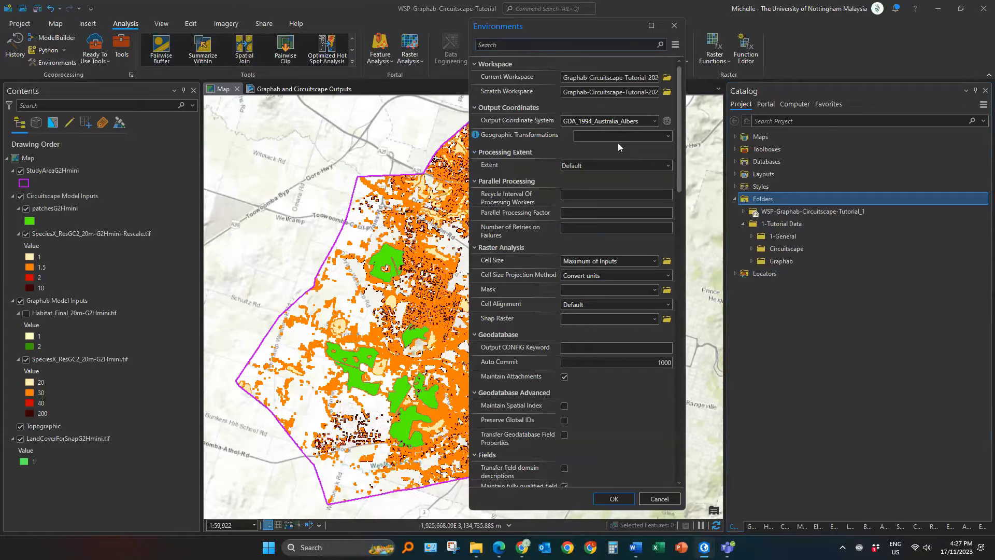
click(572, 124)
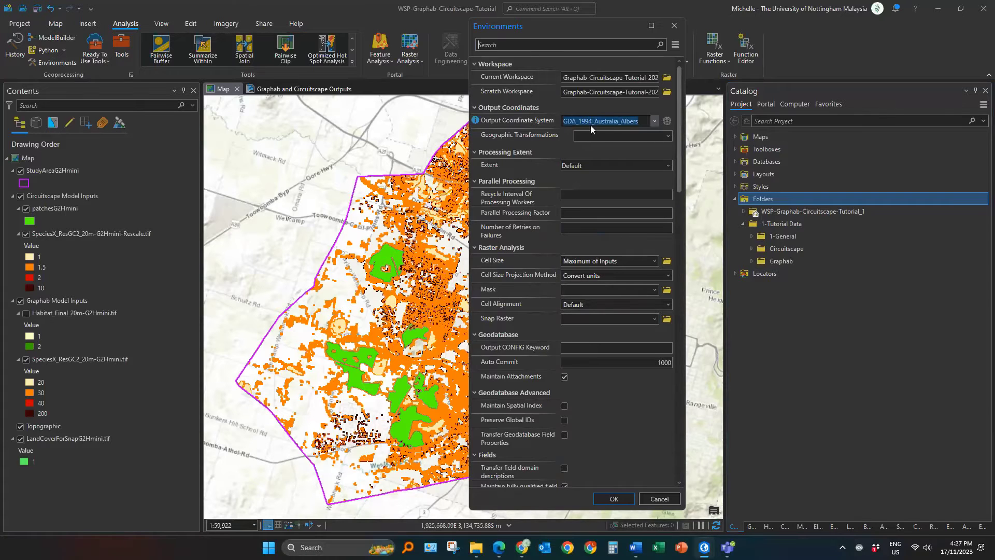
mouse_move(603, 128)
click(623, 110)
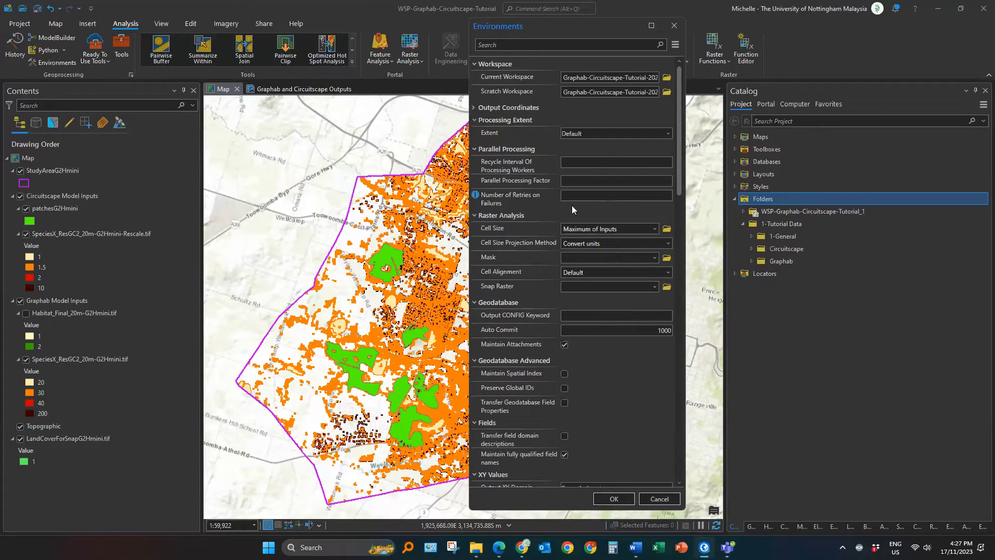
click(626, 499)
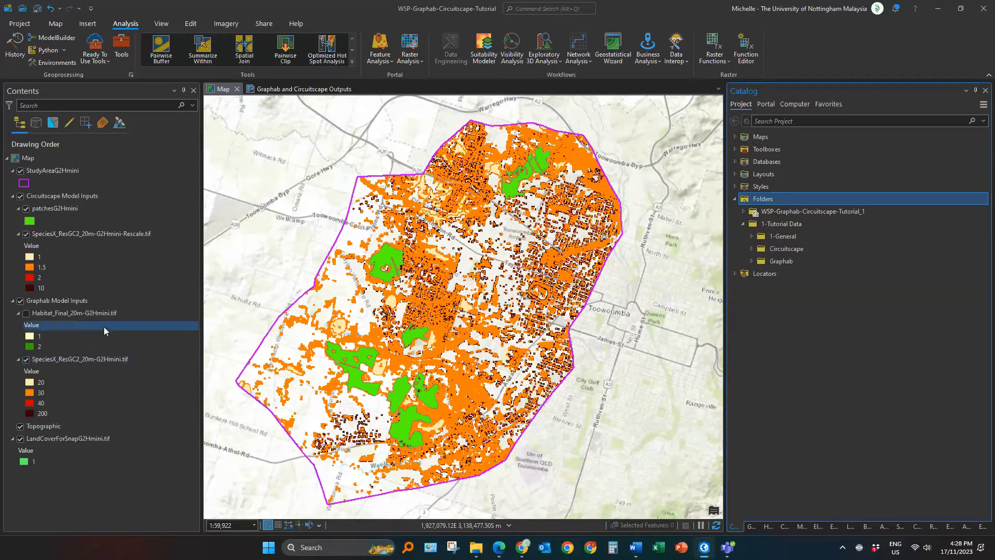
Select the two Graphab model input layers, Habitat_Final_20m-G2Hmini.tif and SpeciesX_ResGC2_20m-G2Hmini.tif.
click(63, 299)
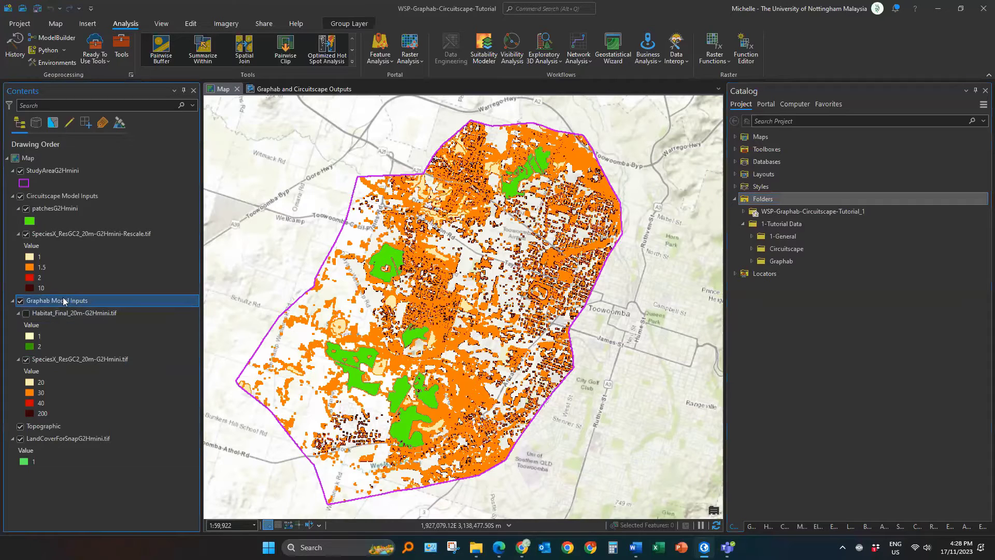
click(74, 313)
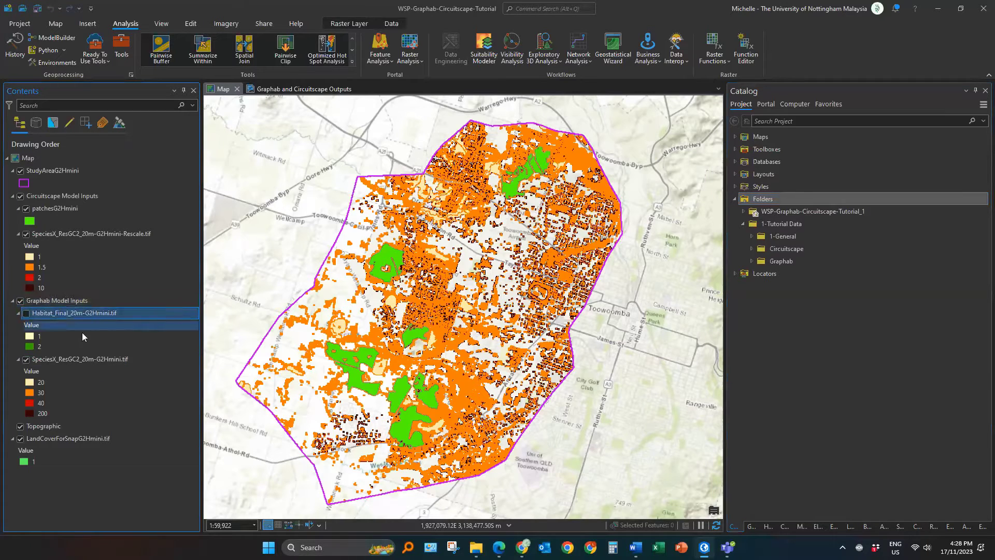
ctrl+click(82, 359)
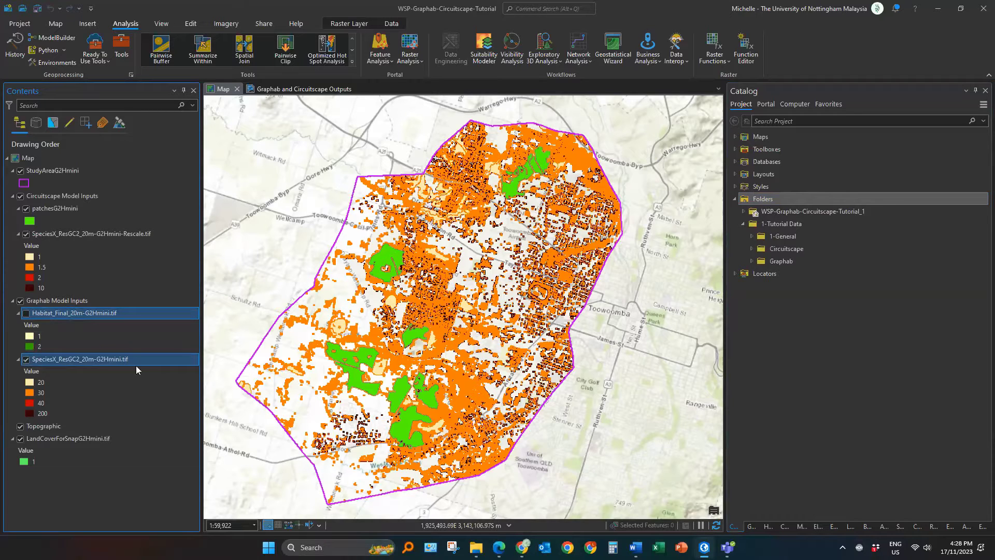
Select only the SpeciesX_ResGC2_20m-G2Hmini.tif layer, search the geoprocessing tools for "Raster calc" and open the Image Analyst version of Raster Calculator.
click(169, 364)
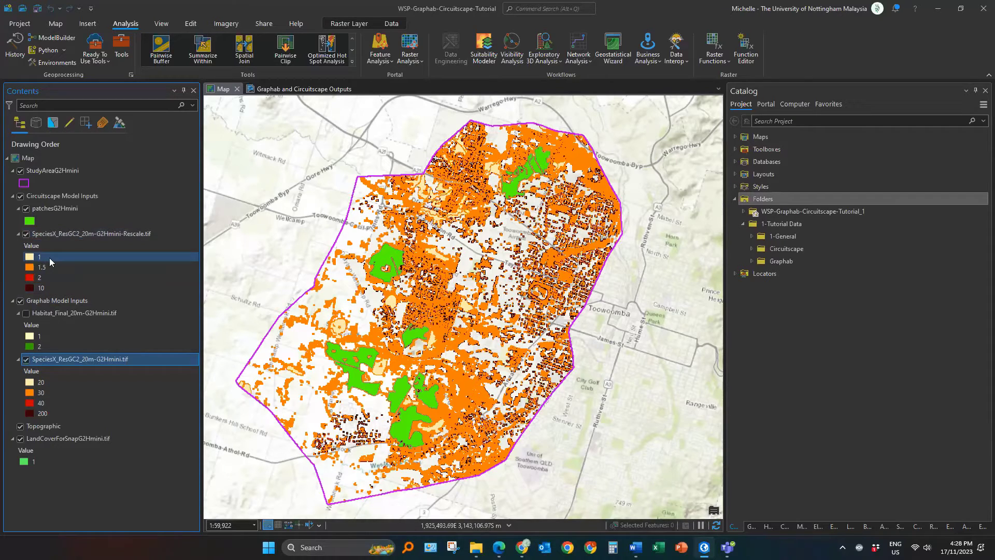
click(758, 527)
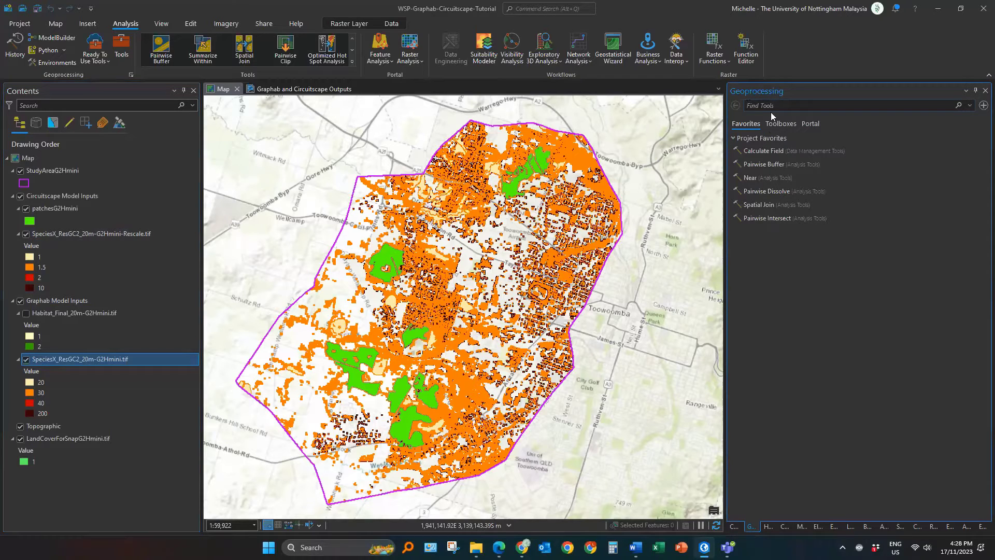
click(770, 112)
text(Raster calc)
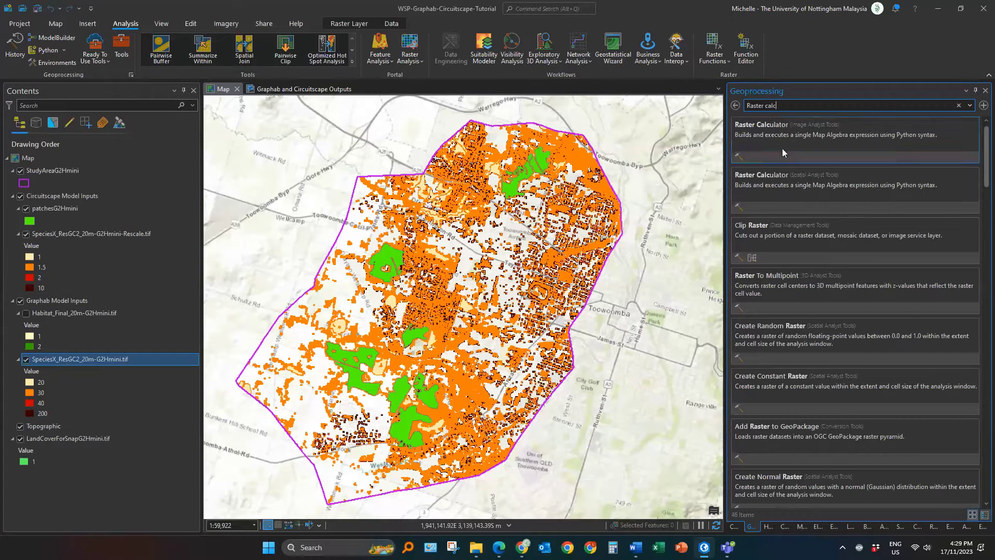
click(782, 149)
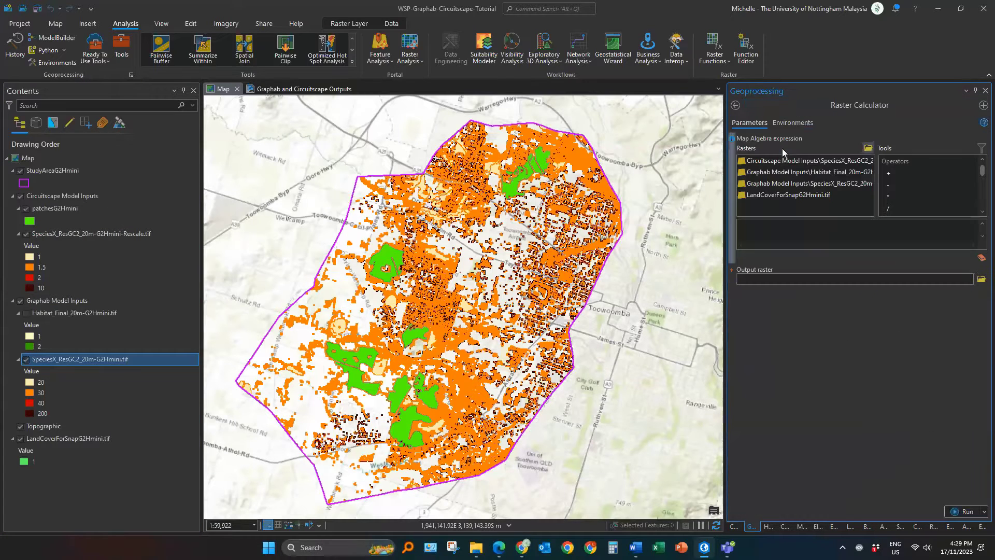
Build the map algebra expression Float("Graphab Model Inputs\SpeciesX_ResGC2_20m-G2Hmini.tif")/20 in Raster Calculator.
scroll(905, 194, down, 5)
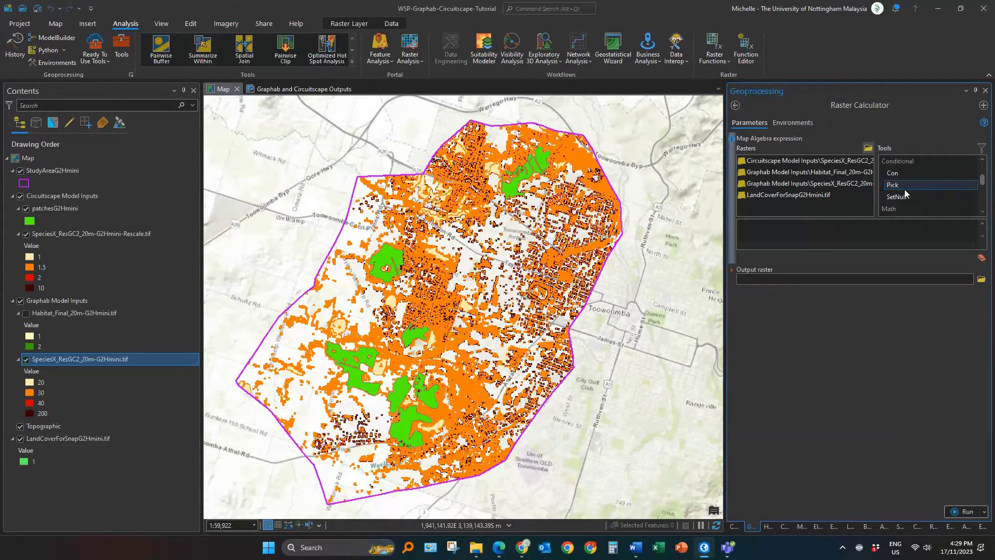
scroll(904, 189, down, 1)
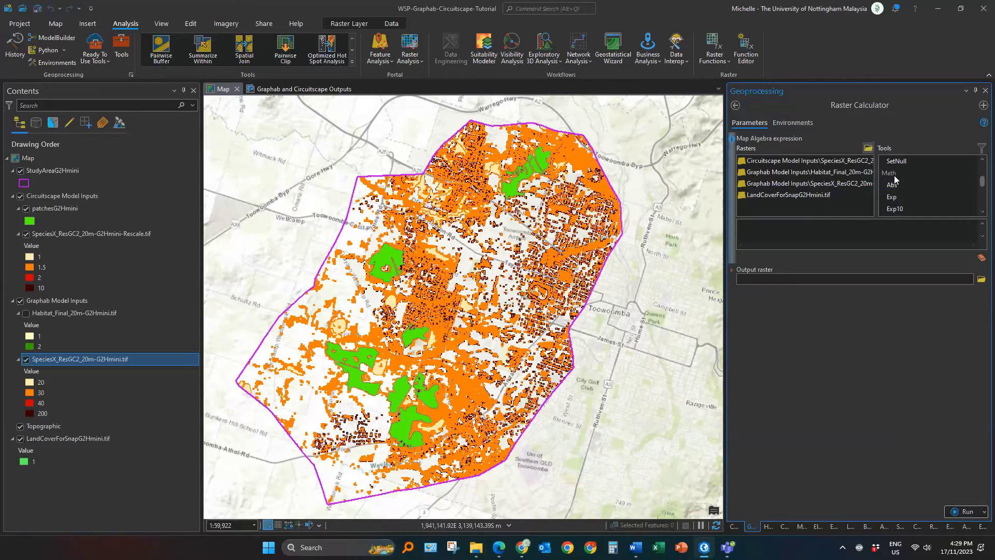
scroll(897, 182, down, 1)
double_click(900, 198)
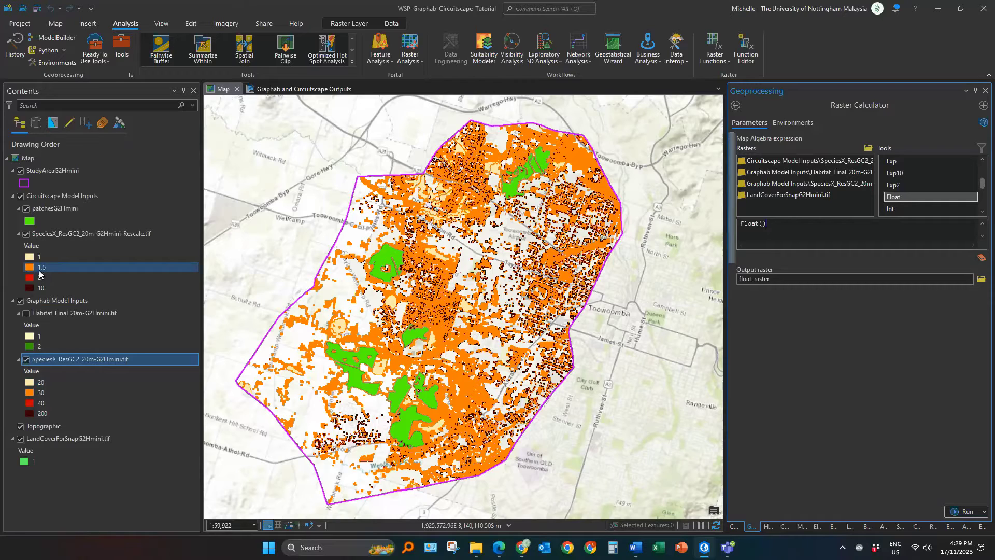
click(51, 394)
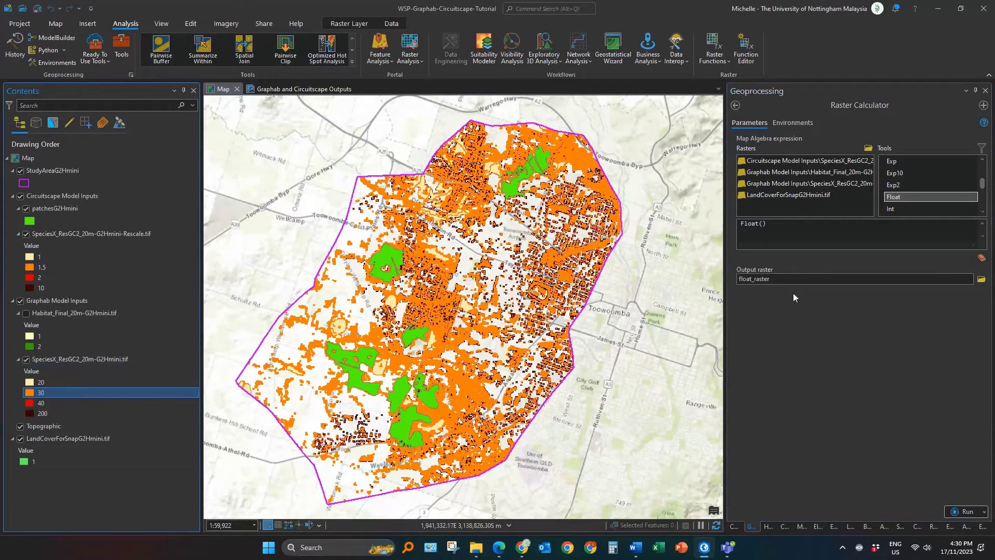
click(761, 227)
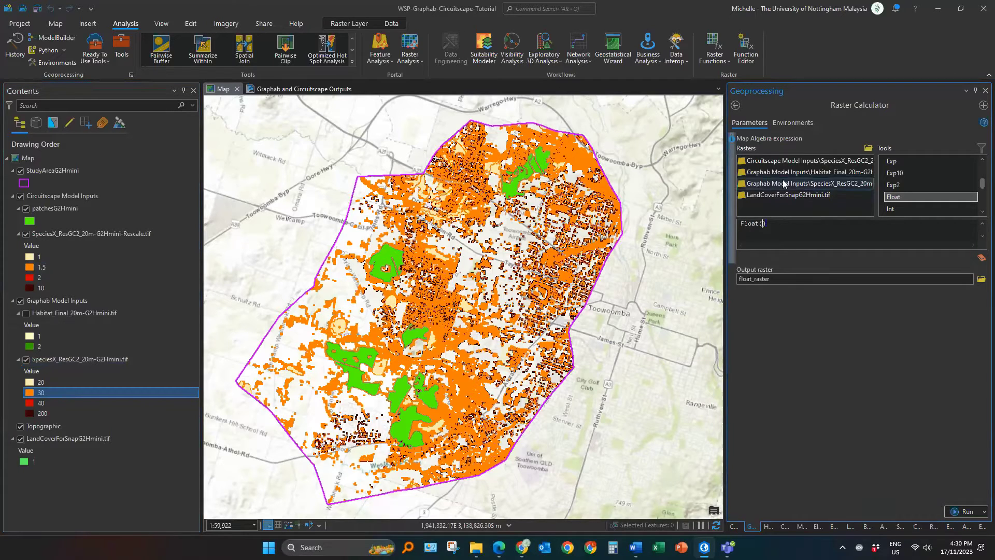
drag(726, 193, 667, 196)
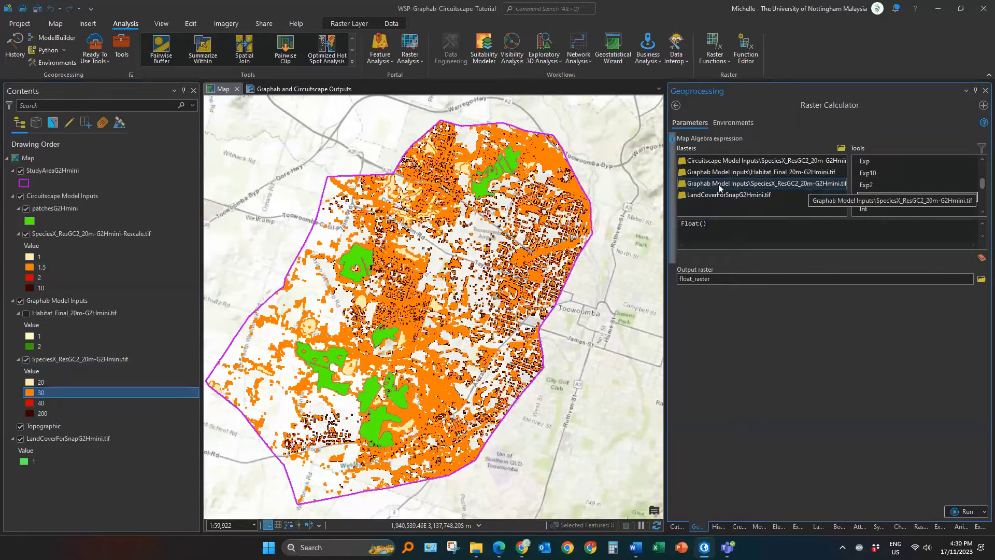
double_click(795, 184)
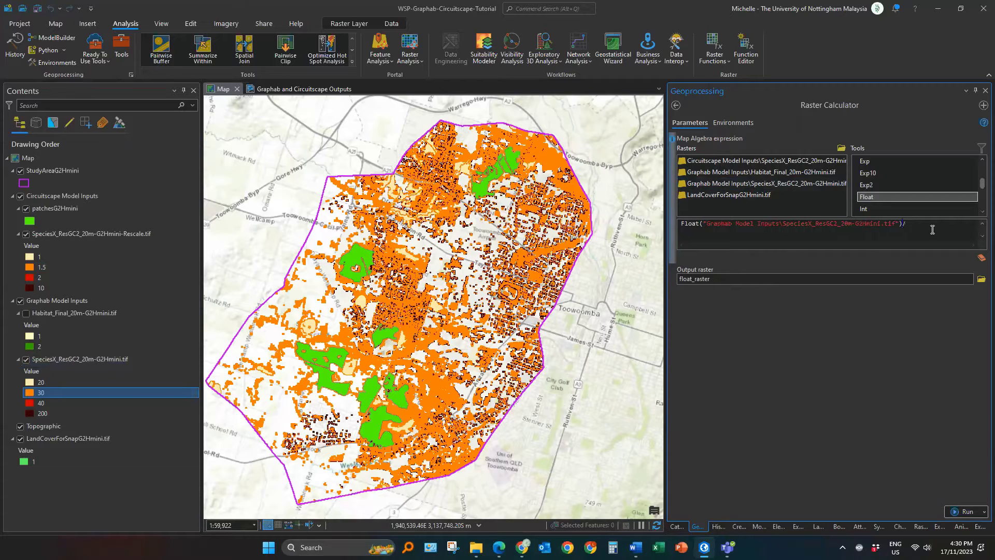
text(20)
Inspect the source raster information of the SpeciesX_ResGC2_20m-G2Hmini.tif layer, checking its cell size in X and Y.
double_click(100, 359)
click(264, 165)
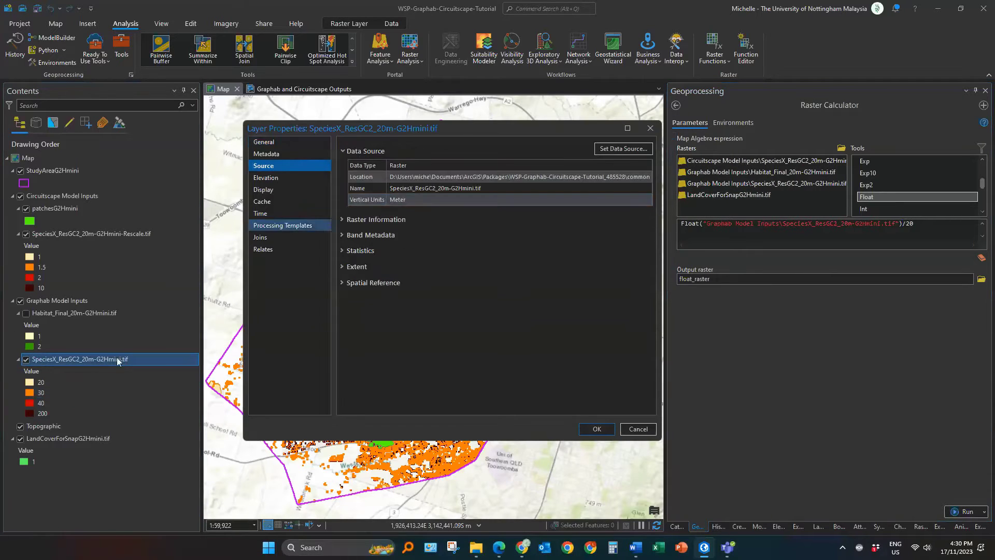
click(360, 217)
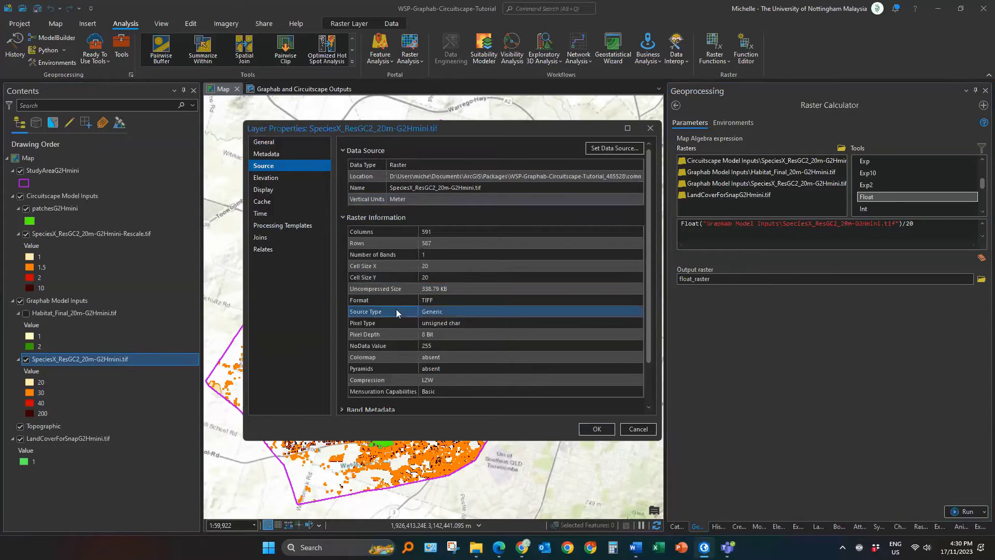
click(446, 267)
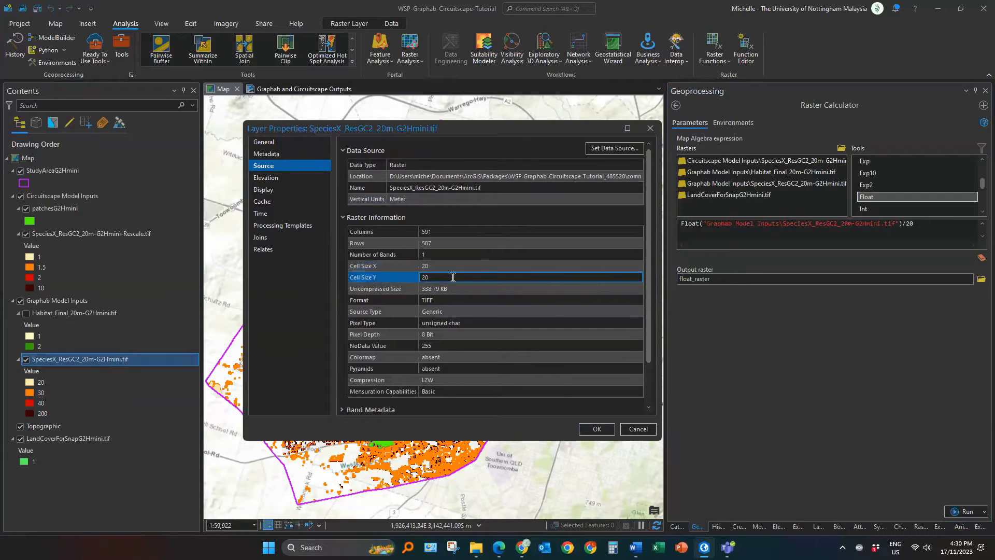
click(448, 276)
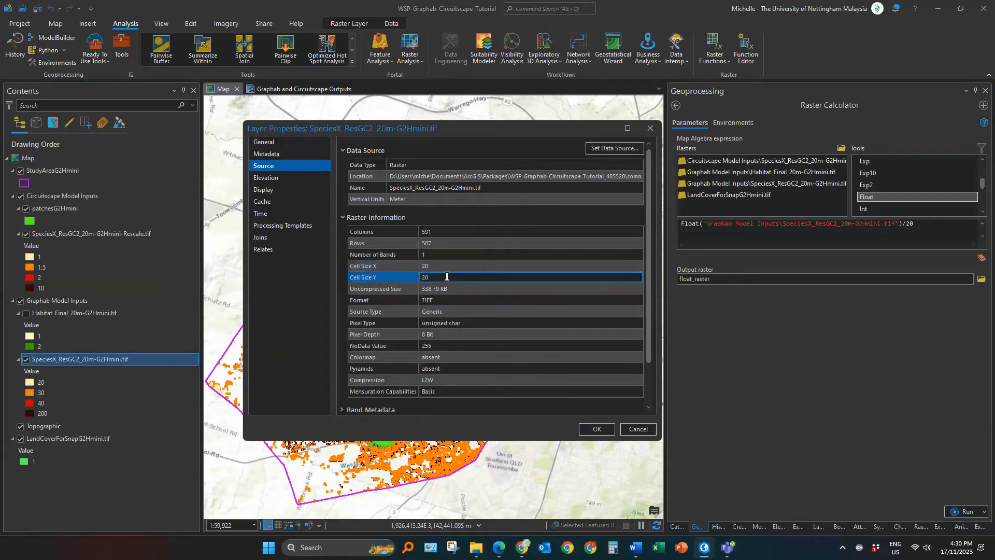
click(597, 429)
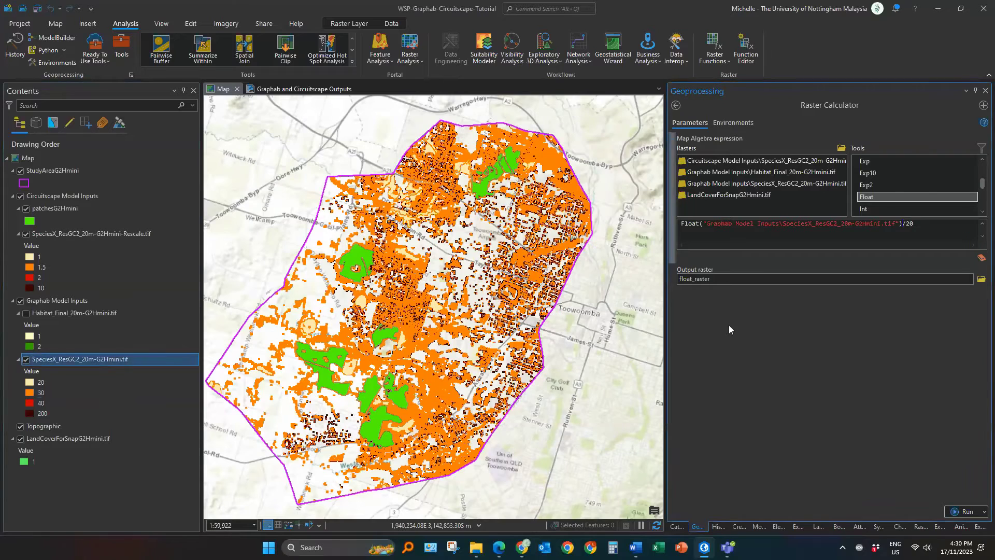
Set the output raster to SpeciesX_ResGC2_20m-G2Hmini-Rescale.tif in the Circuitscape Resistance folder of 1-Tutorial Data, allowing the existing file to be overwritten.
click(981, 279)
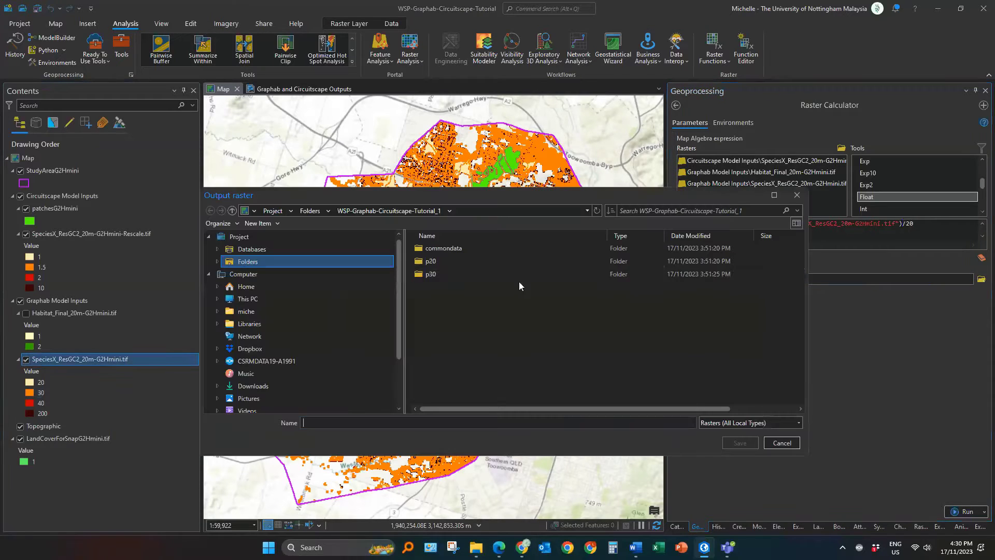
double_click(442, 257)
click(448, 260)
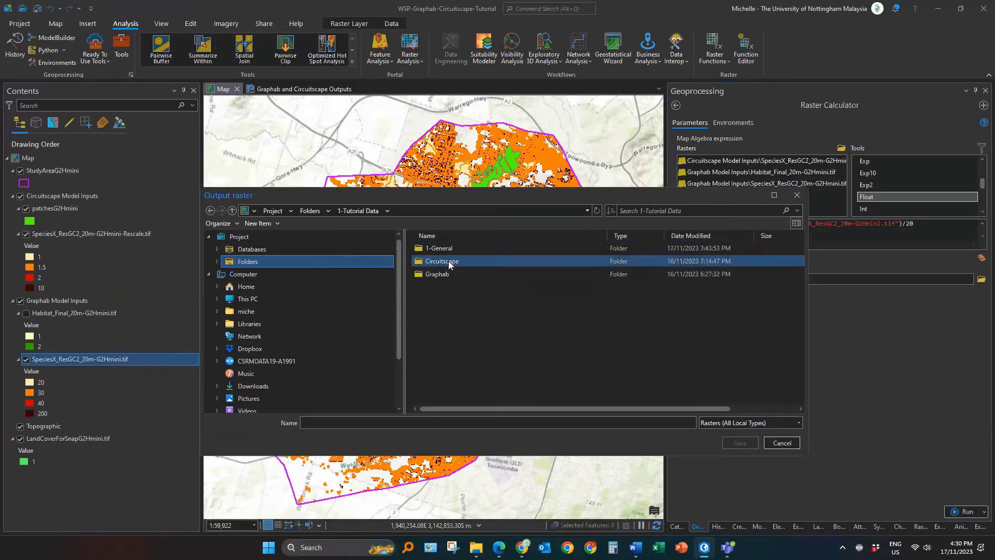
double_click(449, 260)
double_click(449, 263)
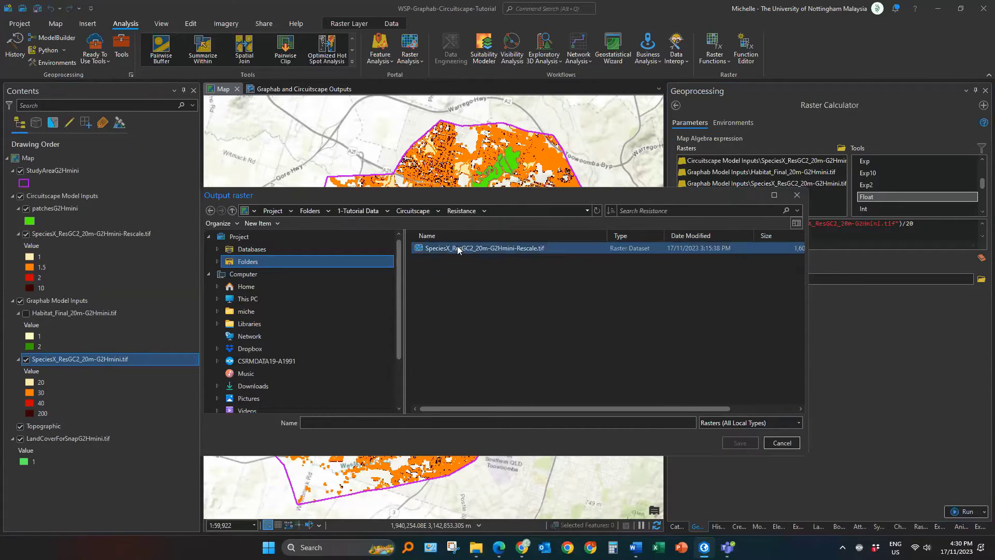
click(458, 249)
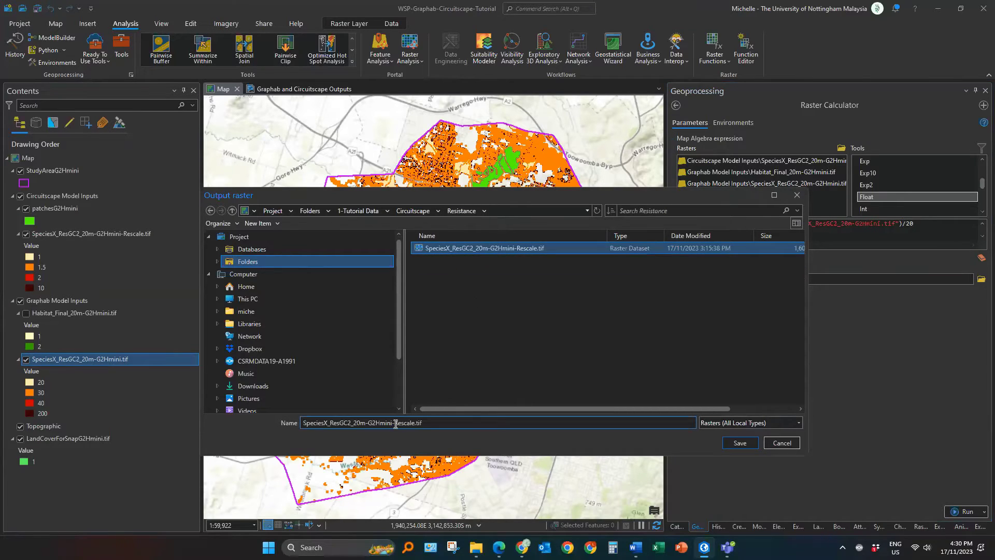
drag(393, 424, 416, 422)
click(739, 443)
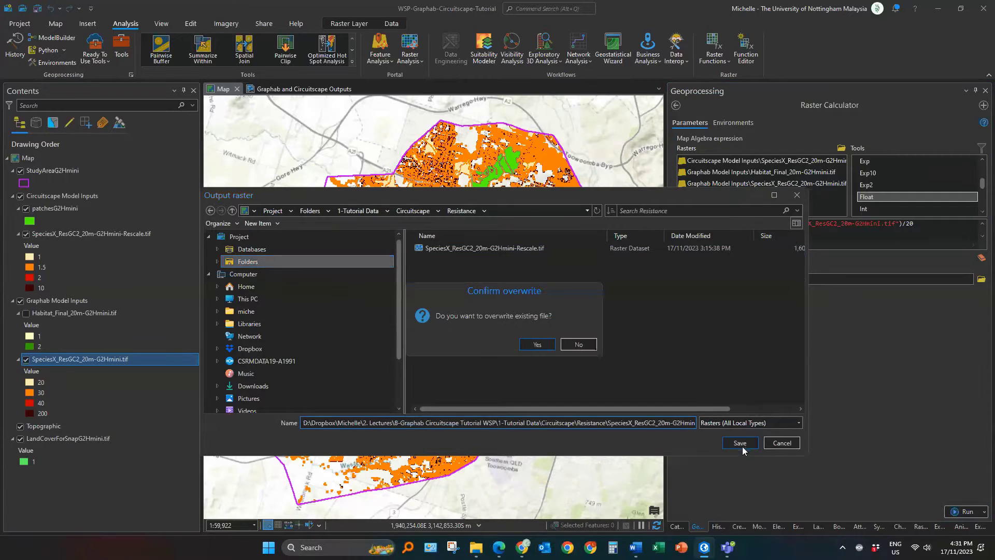
click(537, 345)
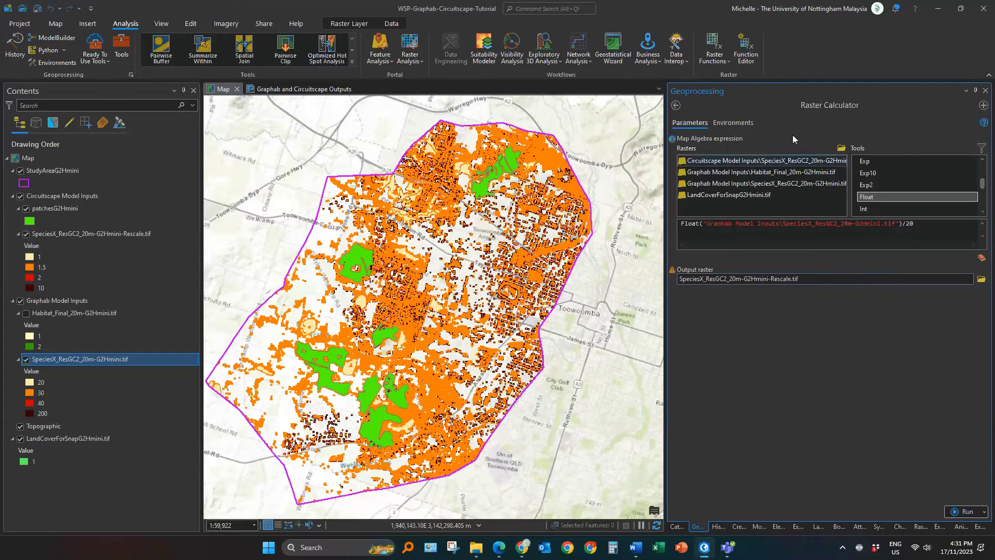
Review the Raster Calculator's environment settings for coordinate system, extent, cell size, mask and snap raster, and view the study area's surroundings.
click(744, 124)
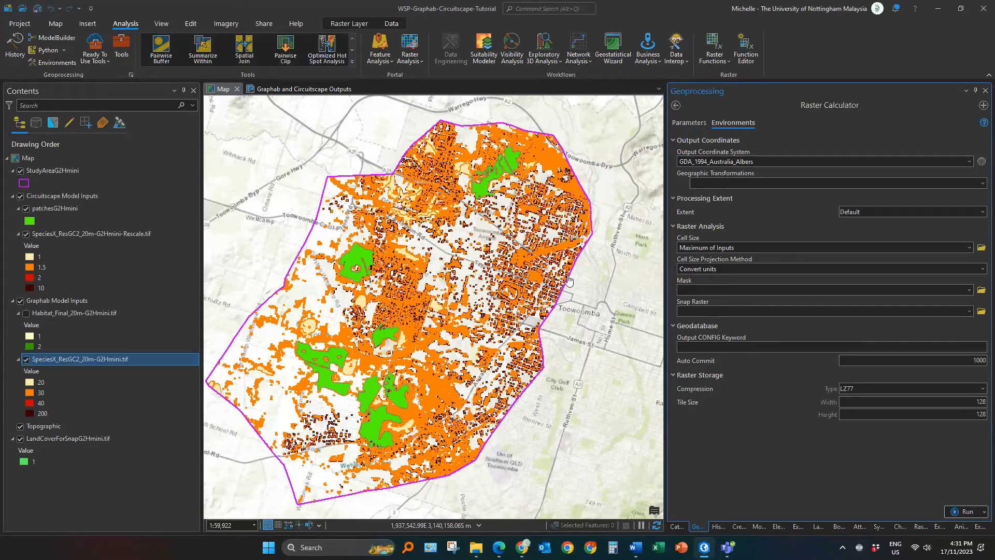
scroll(568, 280, down, 1)
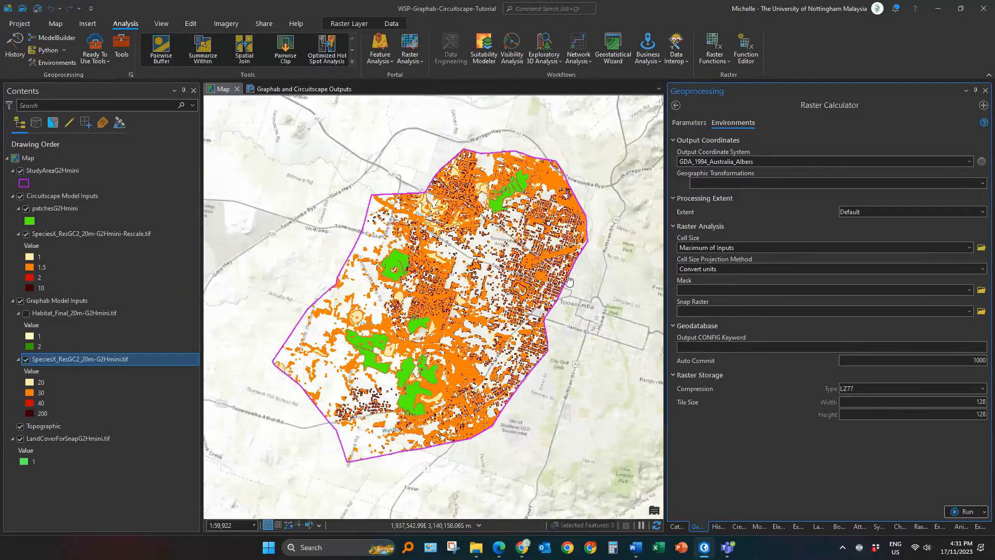
scroll(496, 244, down, 1)
scroll(501, 270, down, 1)
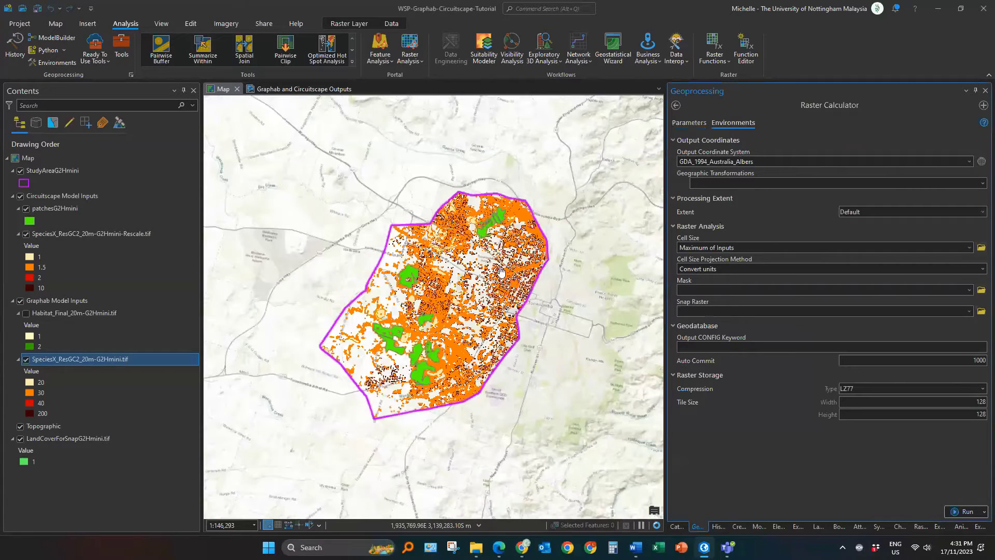
scroll(501, 270, up, 1)
Add the SpeciesX_ResGC2.tif raster from the Graphab Resistance folder of 1-Tutorial Data to the map.
click(677, 526)
click(692, 262)
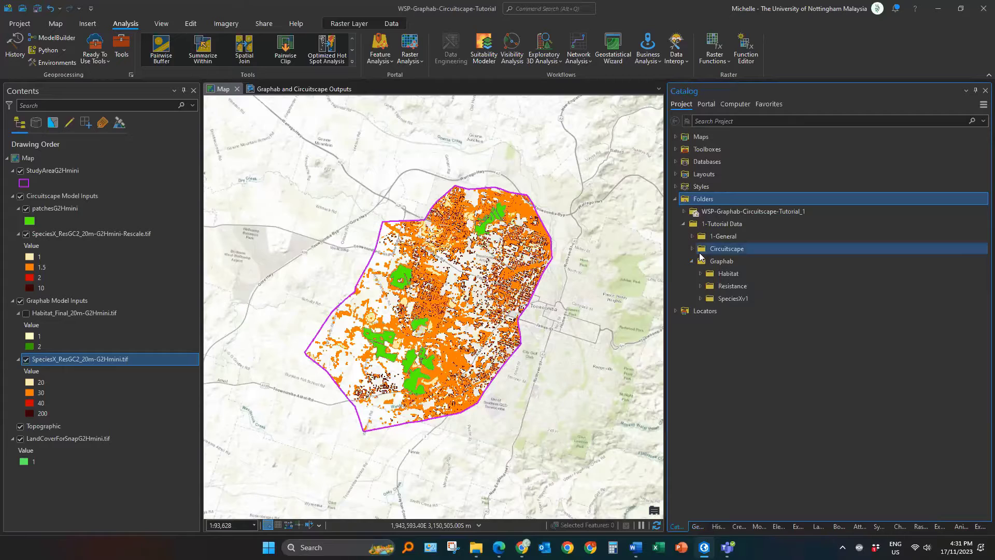
click(700, 286)
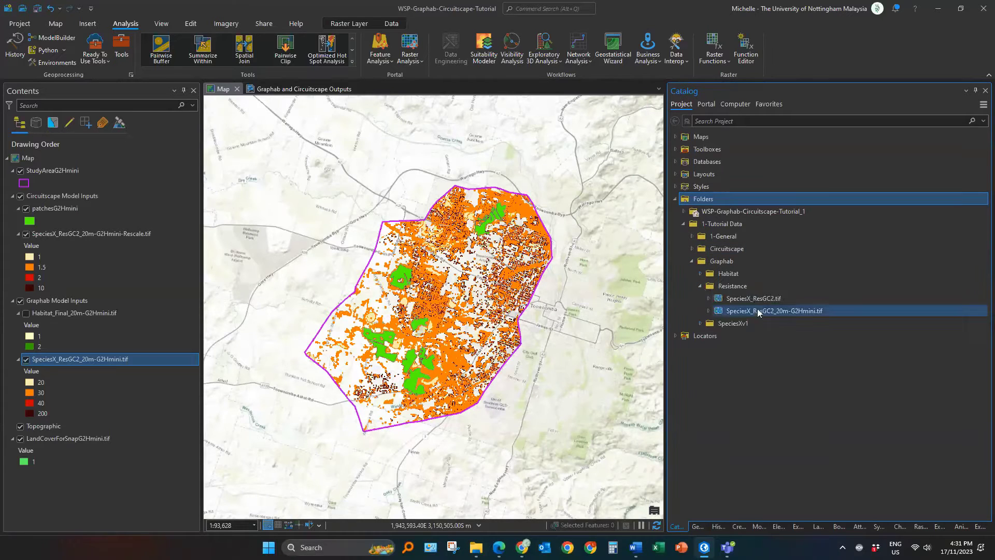
click(758, 300)
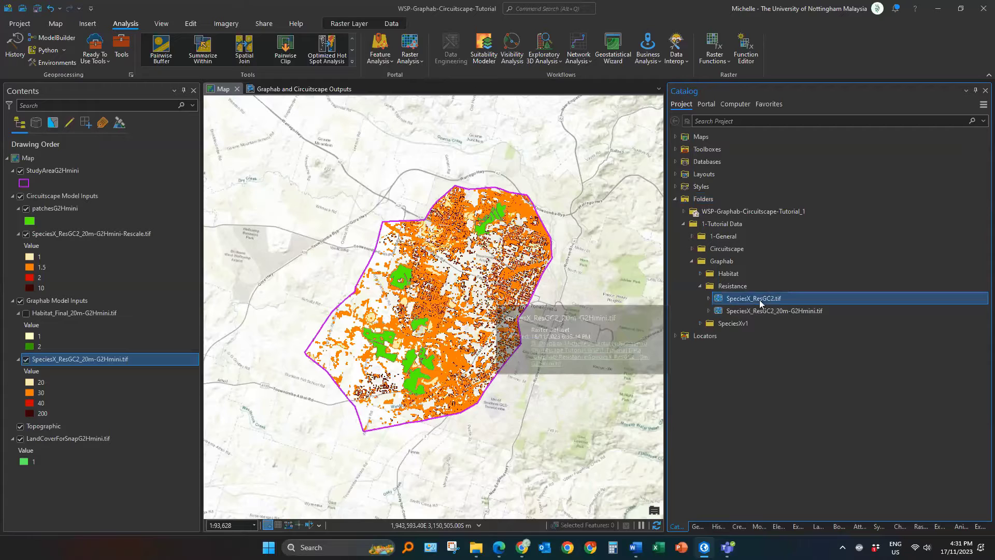
drag(760, 300, 648, 295)
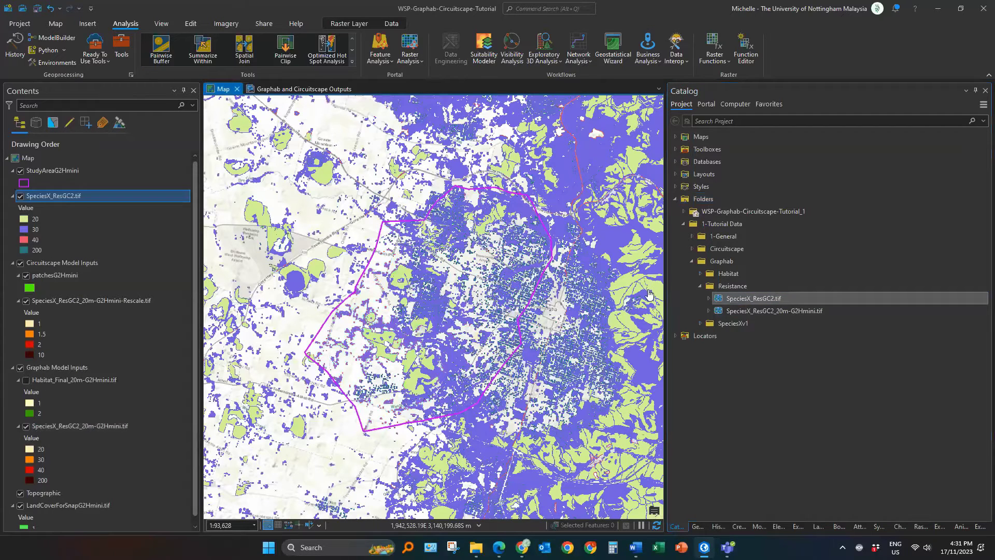
scroll(525, 254, down, 2)
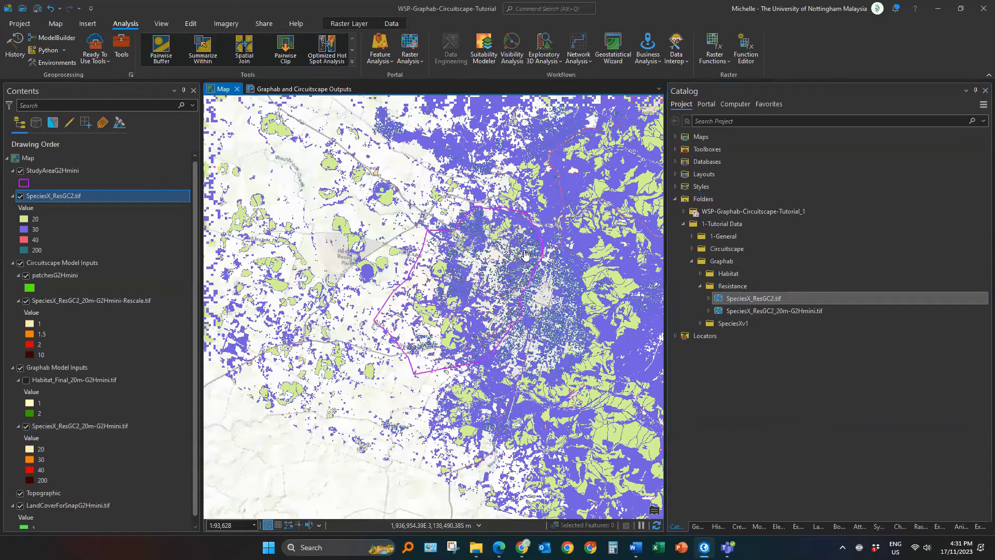
scroll(396, 291, down, 3)
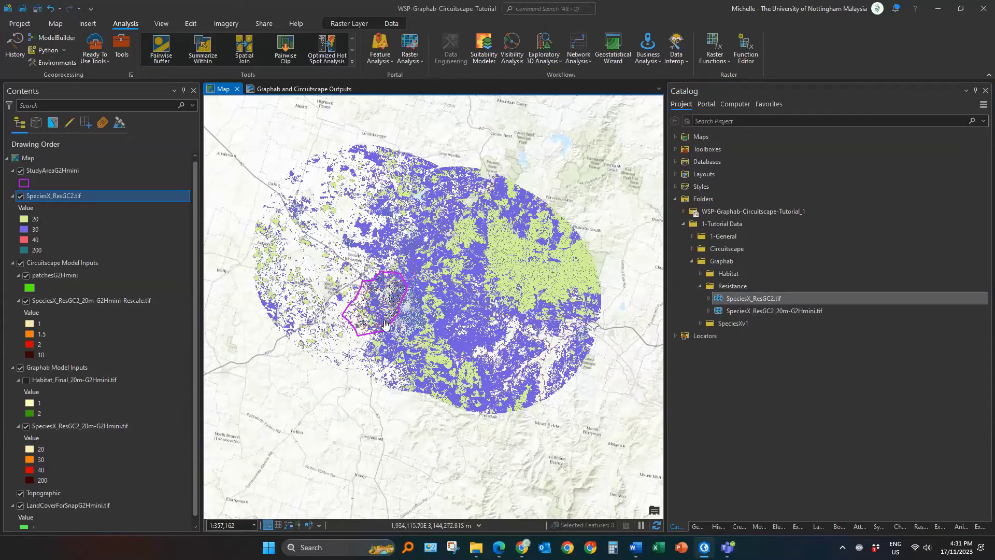
Consult the Geoprocessing Environments section of the Circuitscape tutorial guide in Word, and identify a SpeciesX_ResGC2.tif pixel on the ArcGIS Pro map.
key(alt+Tab)
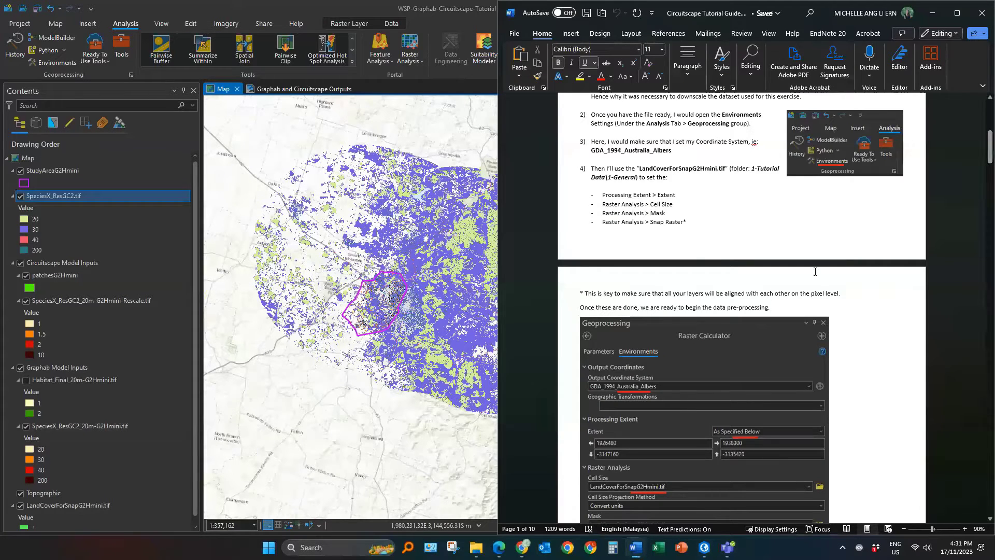
scroll(815, 271, up, 5)
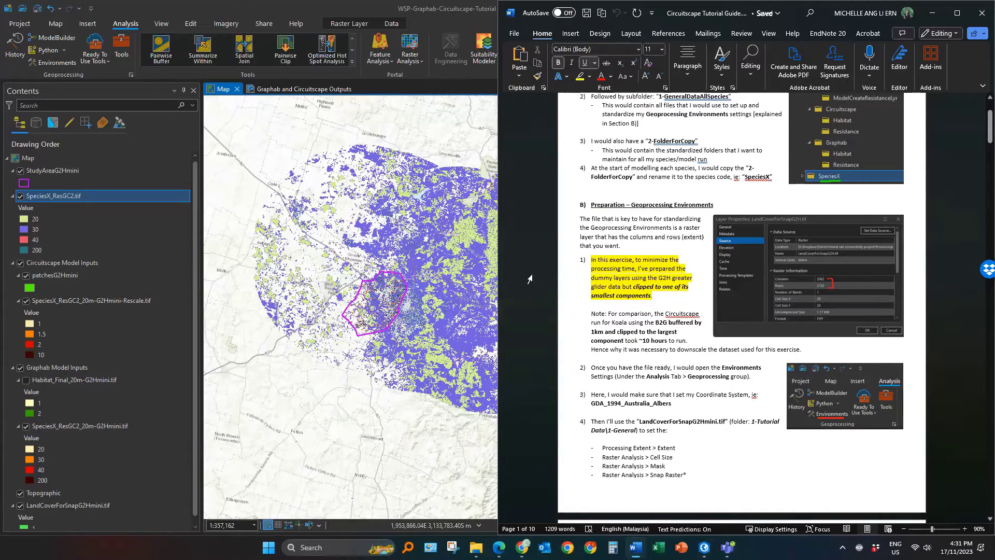
click(381, 166)
drag(381, 166, 352, 166)
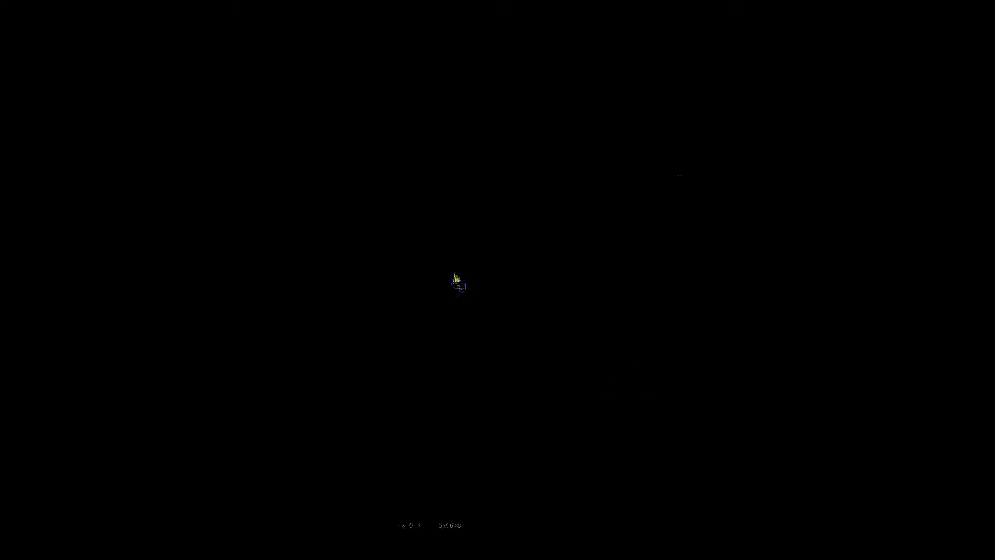
click(454, 271)
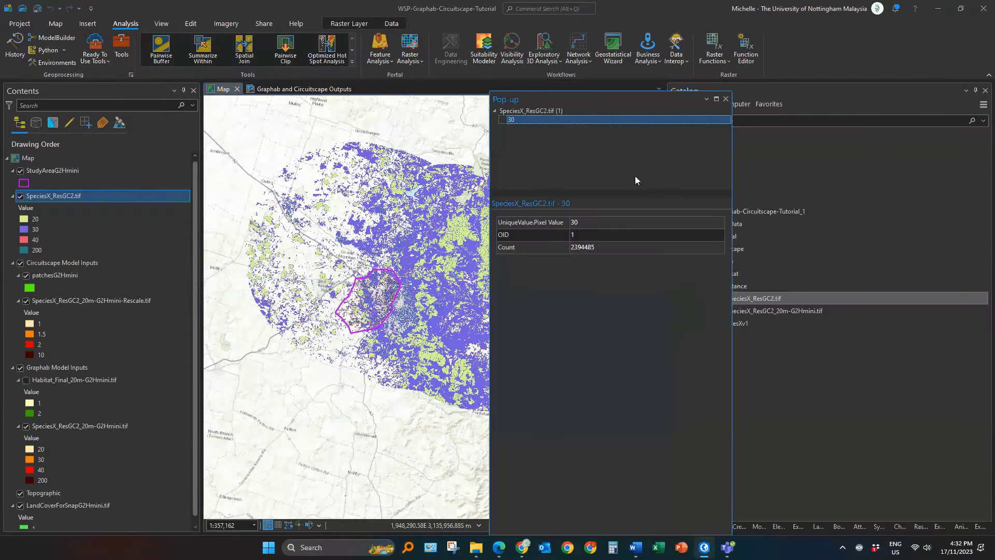
Close the pixel pop-up and remove the SpeciesX_ResGC2.tif layer from the map.
click(725, 98)
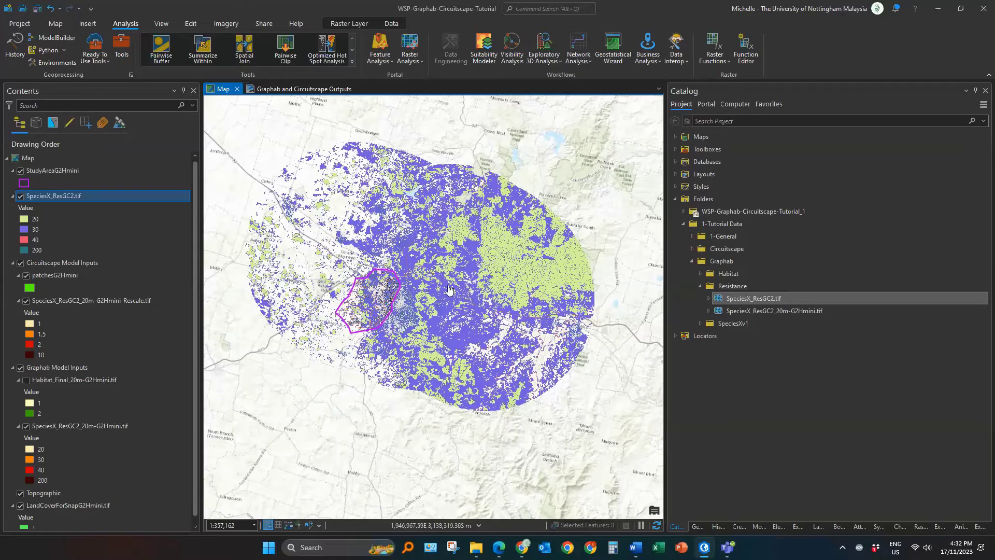
click(21, 196)
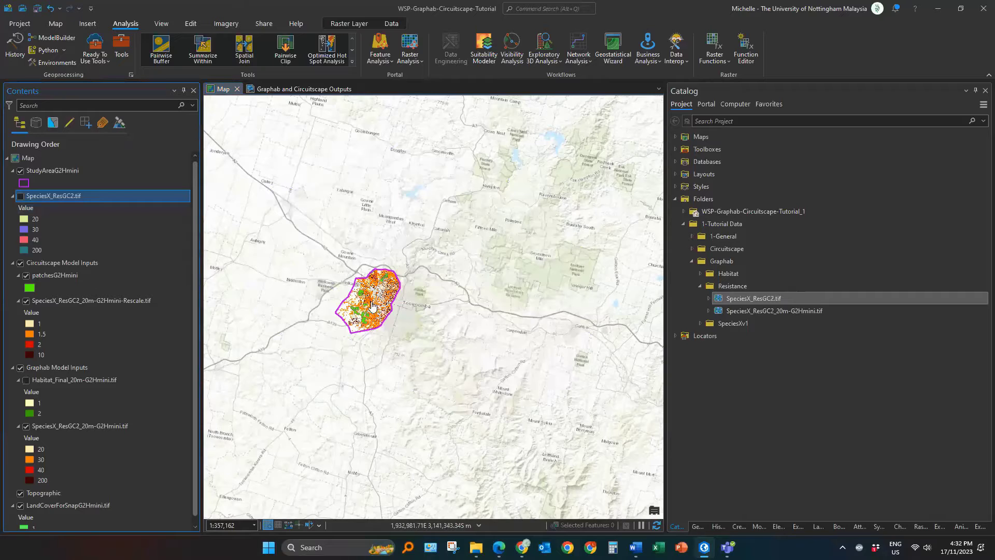
scroll(368, 306, up, 1)
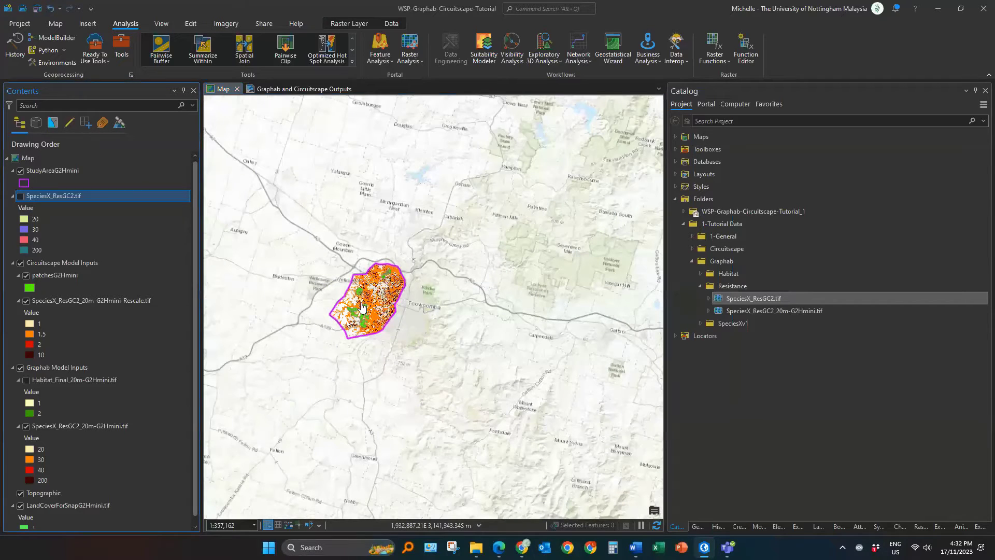
scroll(362, 307, up, 1)
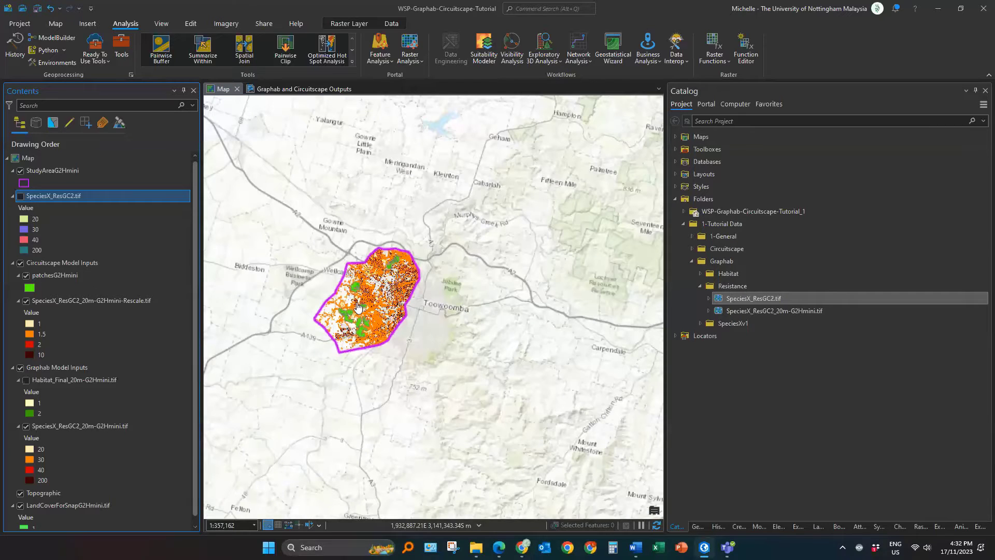
scroll(357, 307, up, 1)
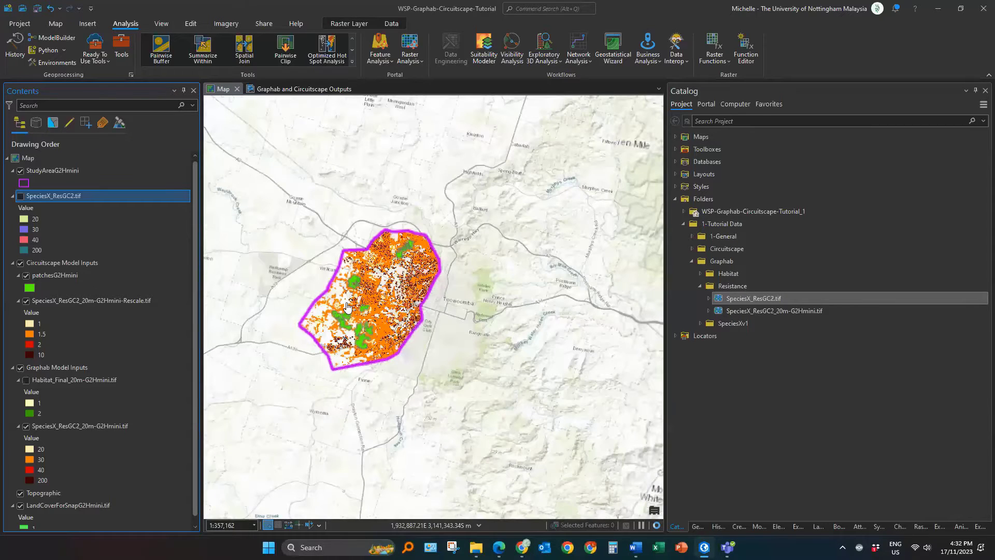
scroll(347, 306, up, 4)
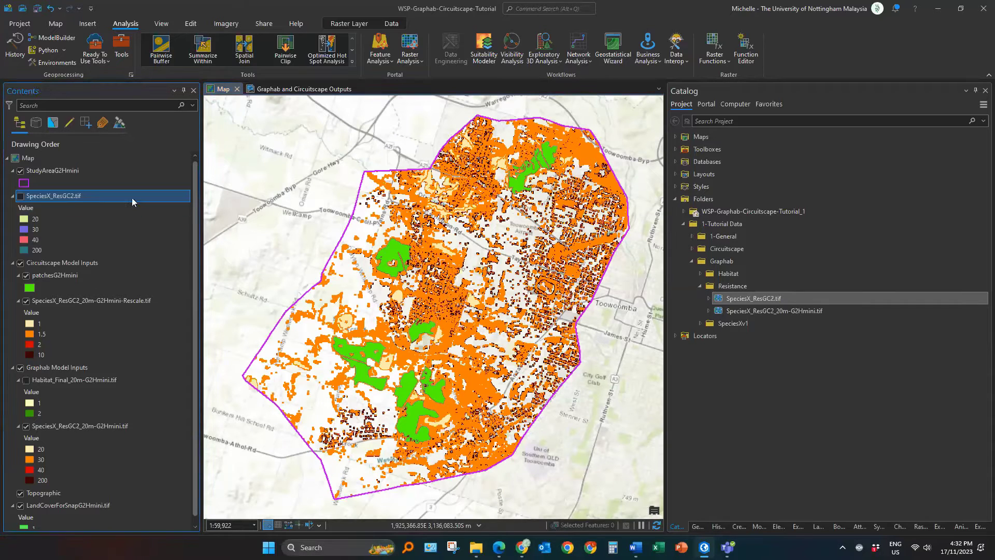
key(Delete)
Review the Raster Calculator's processing extent setting and locate LandCoverForSnapG2Hmini.tif in the 1-General folder and among the map layers.
click(697, 526)
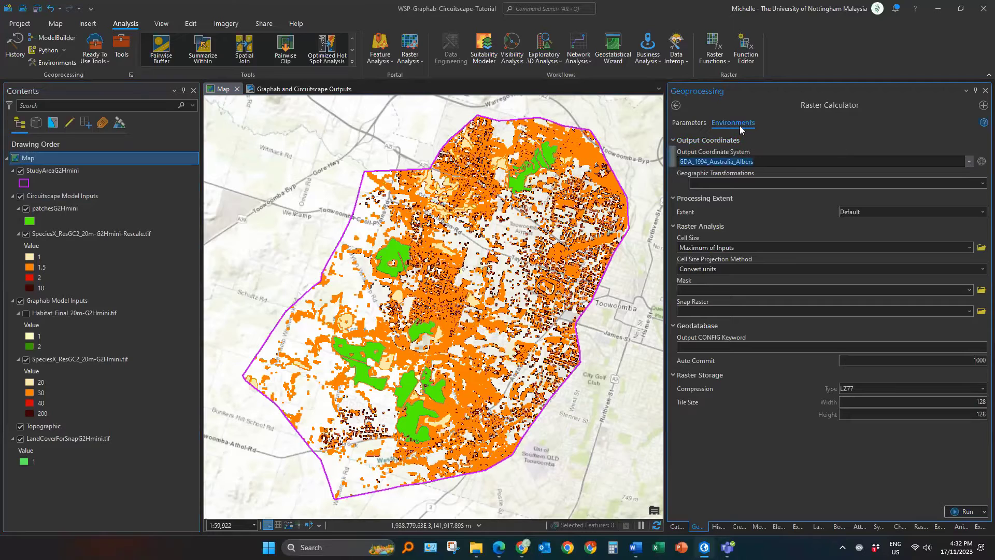
click(727, 199)
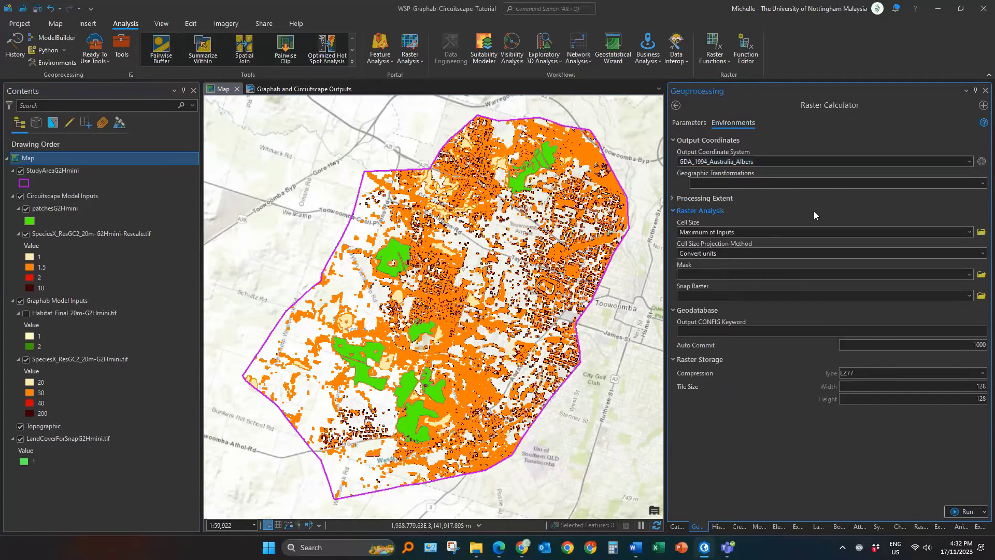
click(729, 199)
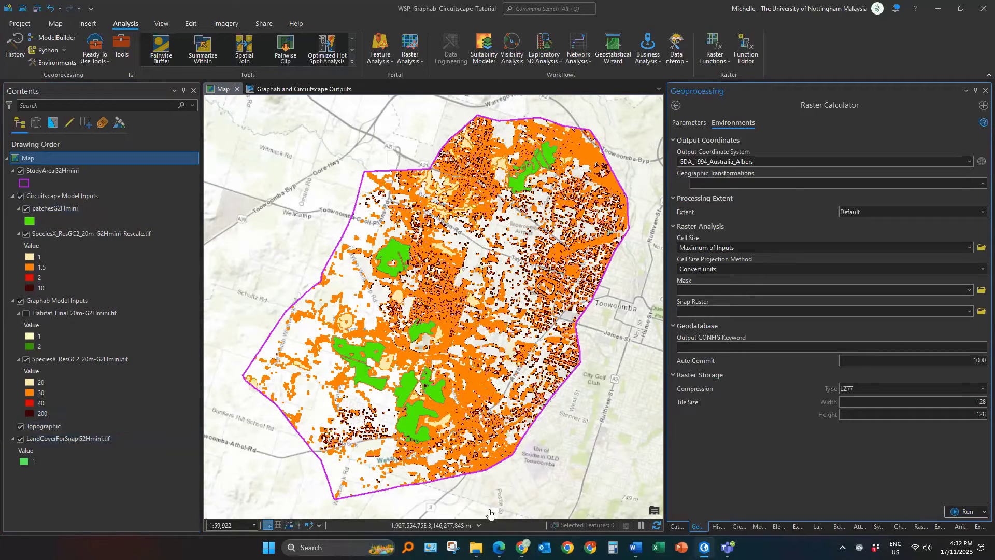
click(677, 526)
click(728, 238)
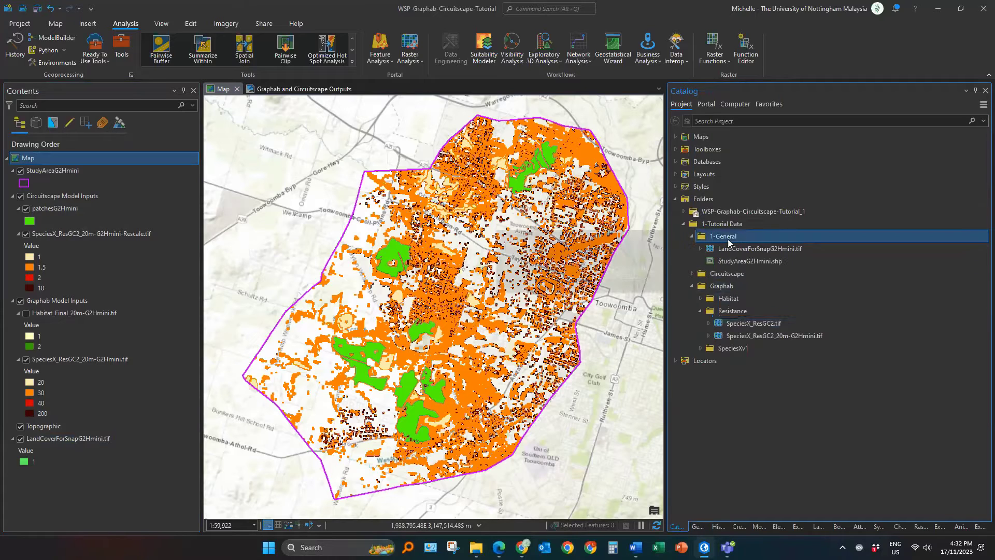
click(760, 251)
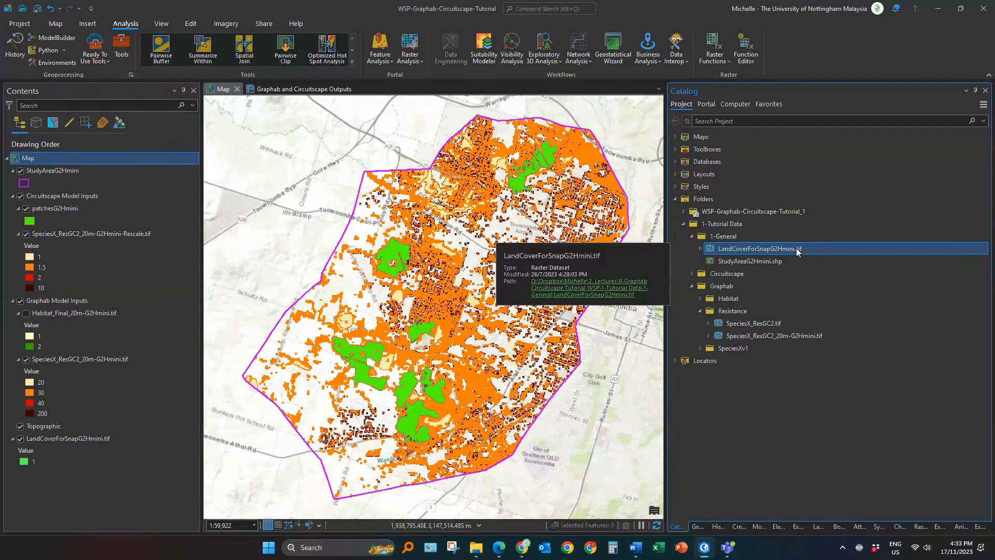
click(100, 440)
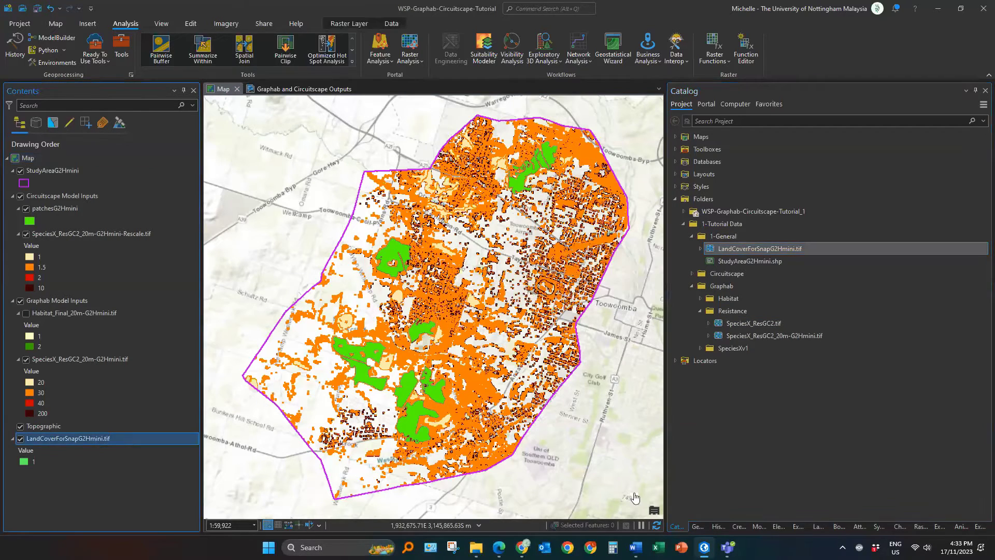
Set the Raster Calculator's processing extent, cell size, mask and snap raster environments to LandCoverForSnapG2Hmini.tif.
click(698, 526)
click(938, 213)
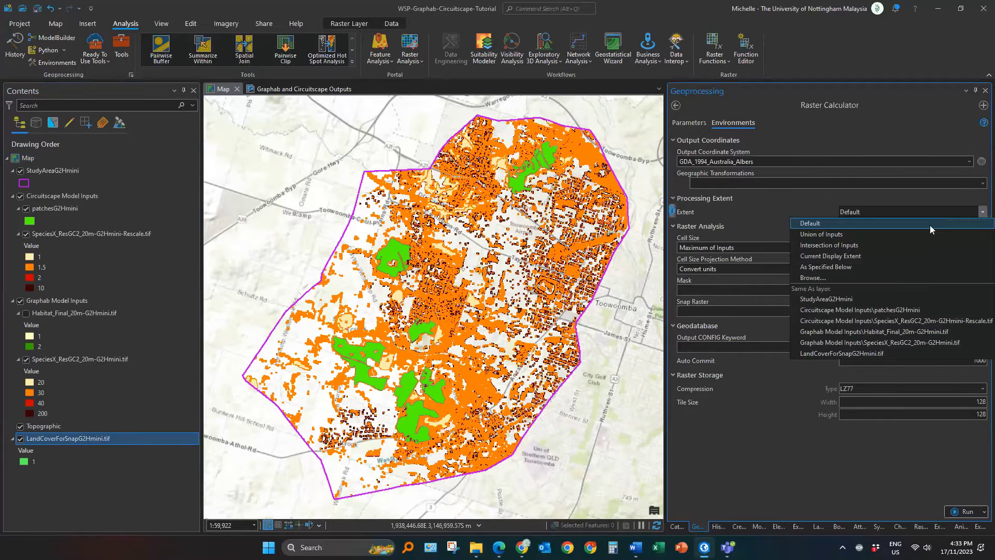
click(882, 354)
click(968, 273)
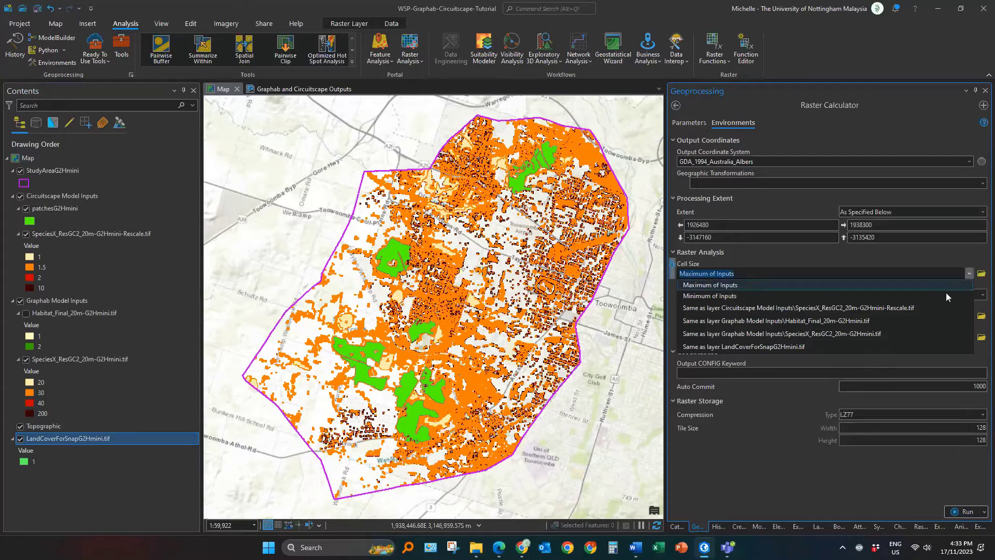
click(811, 347)
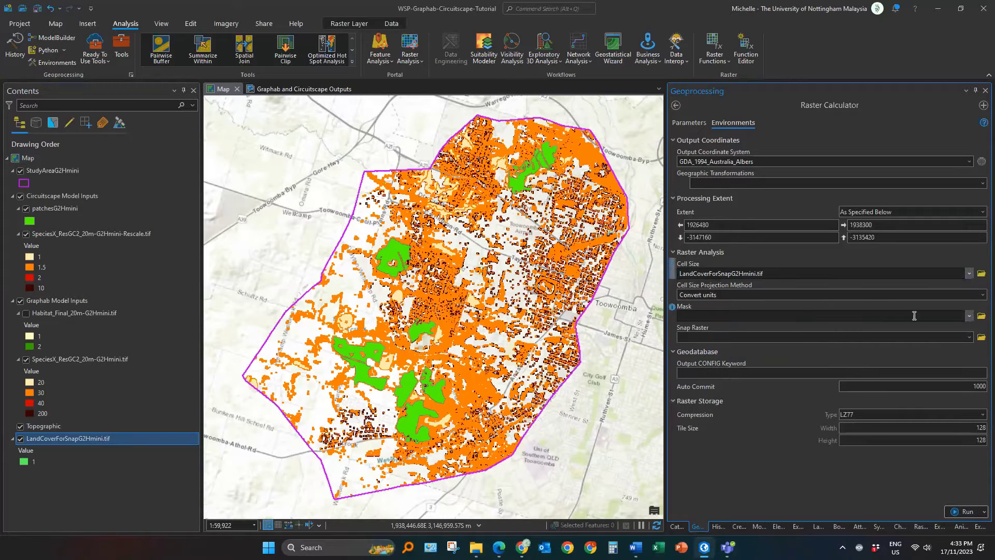
click(968, 316)
click(797, 381)
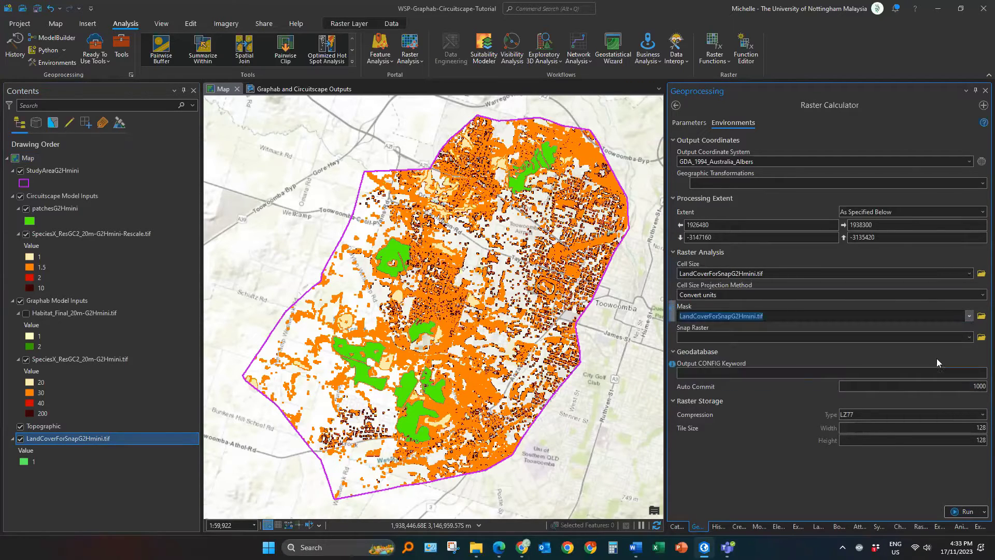
click(969, 337)
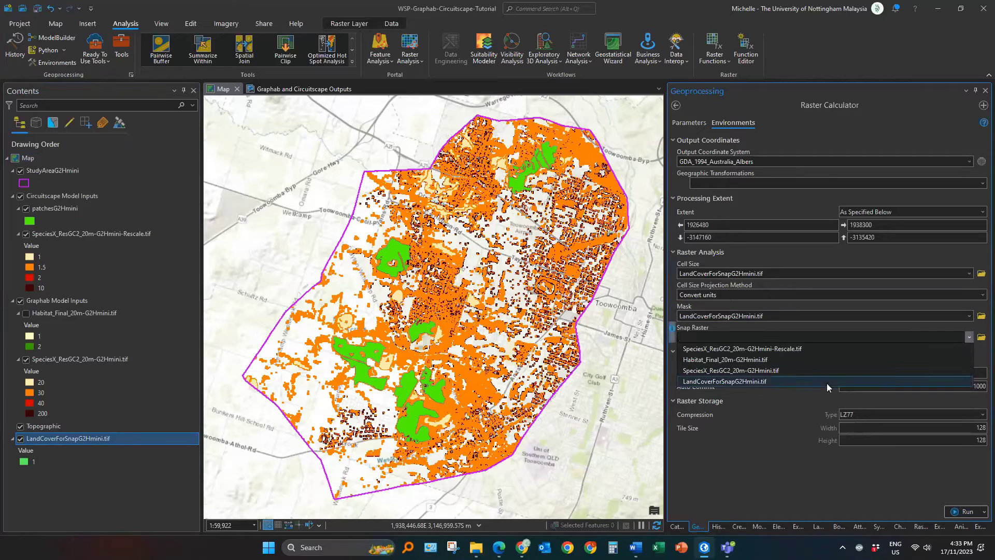
click(827, 383)
click(818, 459)
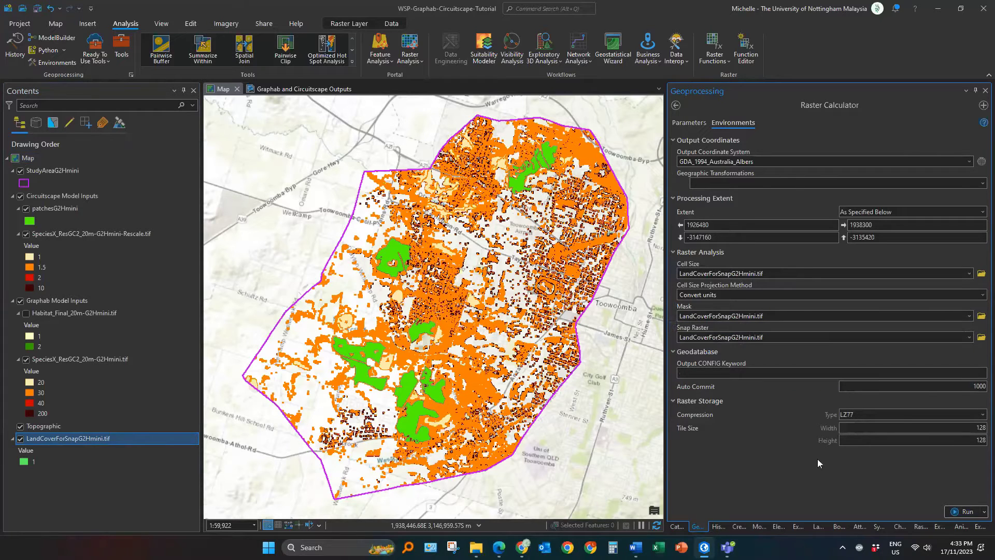
Run the Raster Calculator to divide the Graphab resistance raster SpeciesX_ResGC2_20m-G2Hmini.tif by 20 as a float.
click(690, 123)
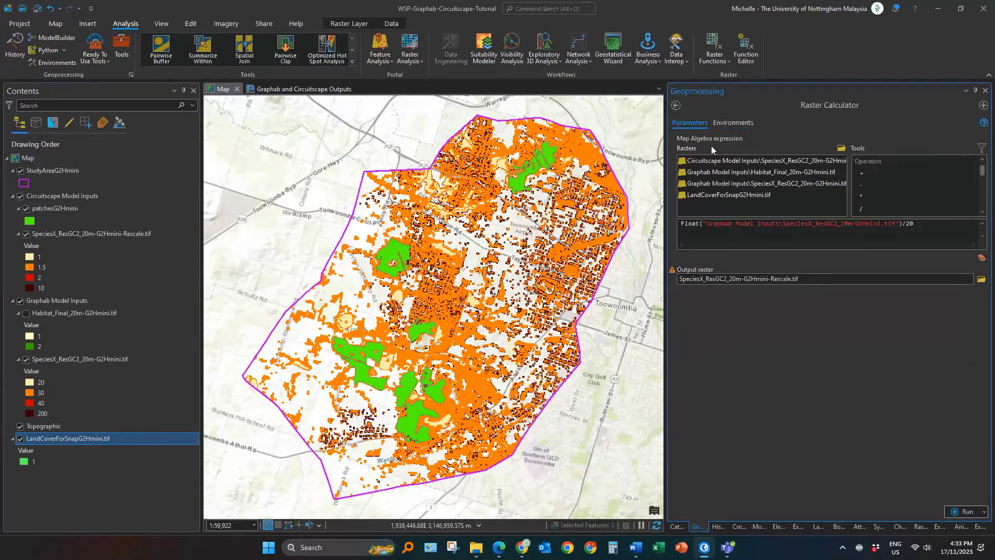
click(960, 506)
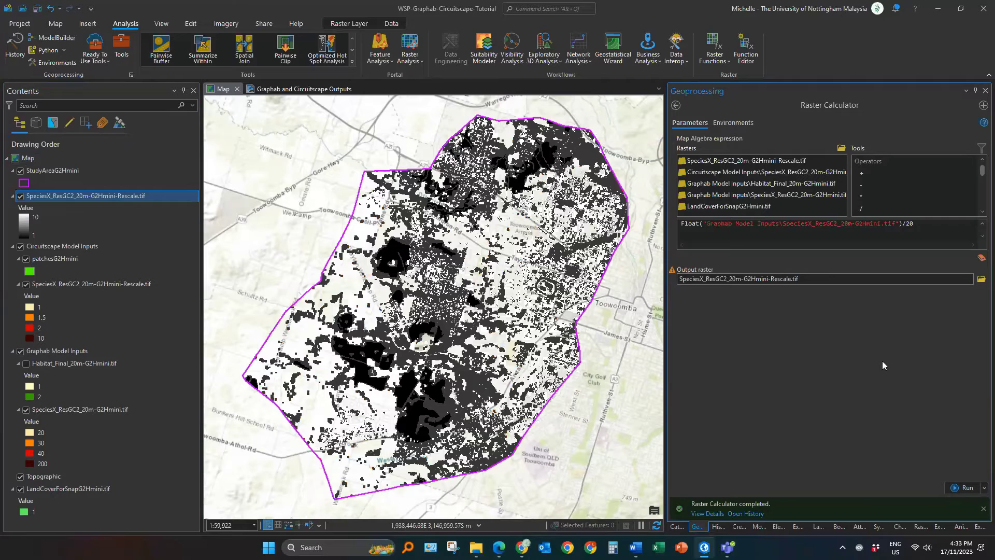
key(alt+Tab)
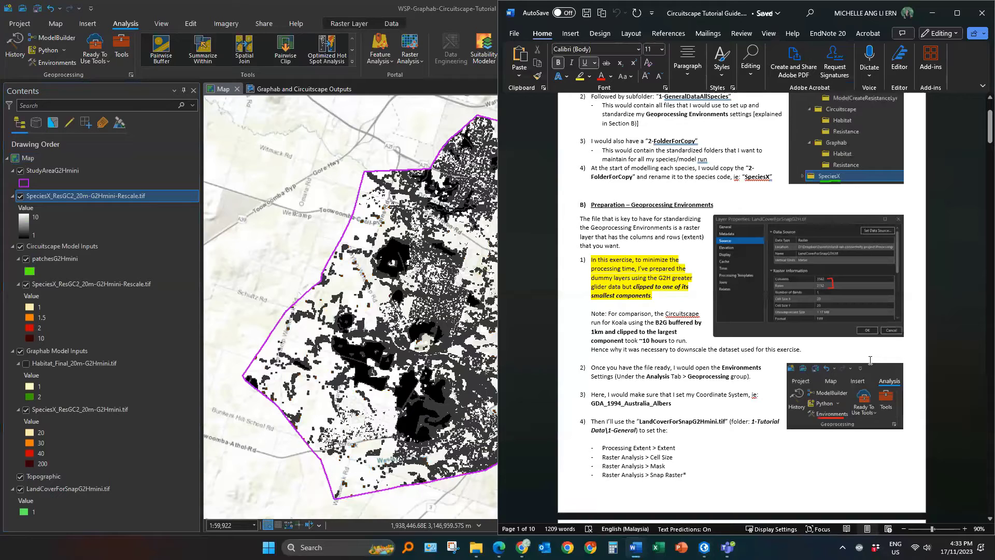
key(alt+Tab)
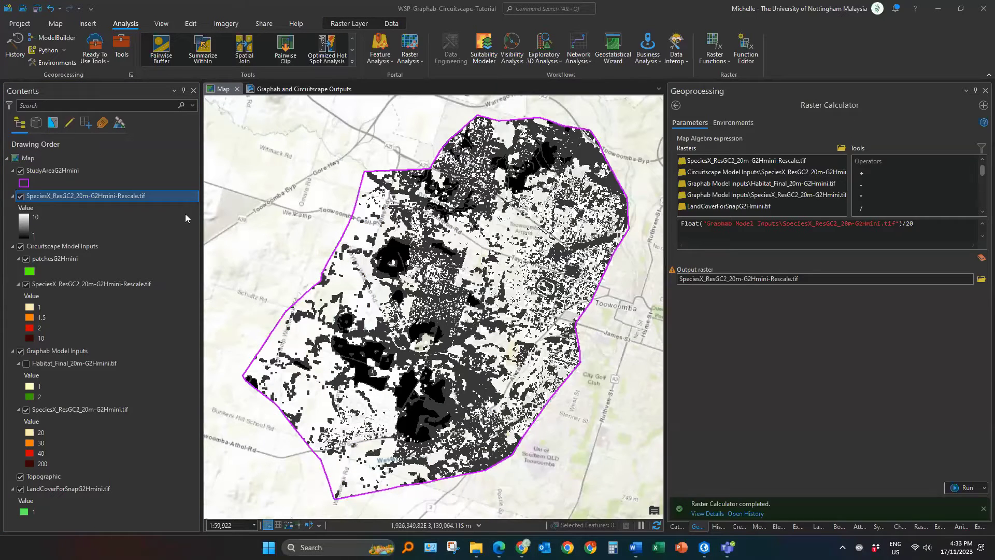
Symbolize the new SpeciesX_ResGC2_20m-G2Hmini-Rescale.tif output with Unique Values, computing the missing unique values.
click(883, 527)
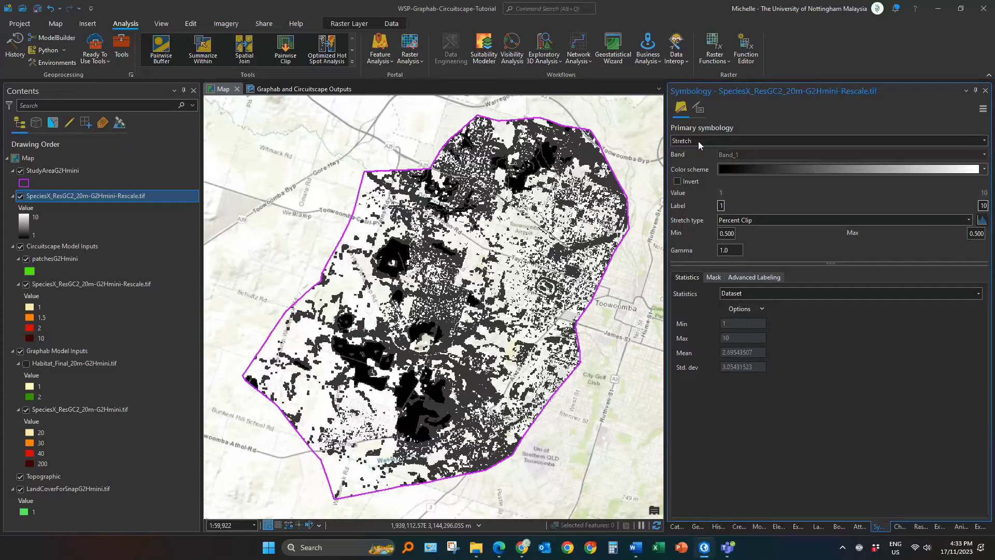
click(129, 228)
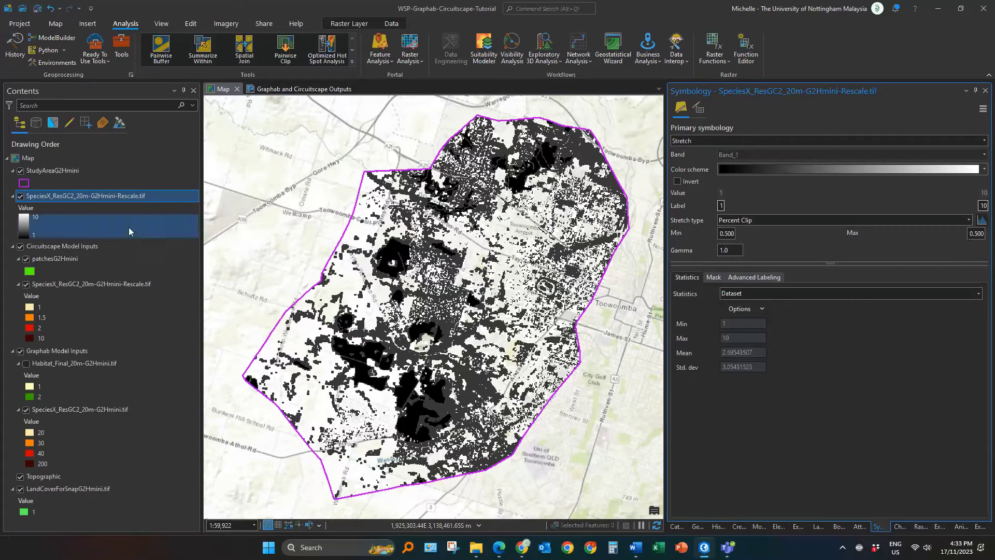
click(41, 308)
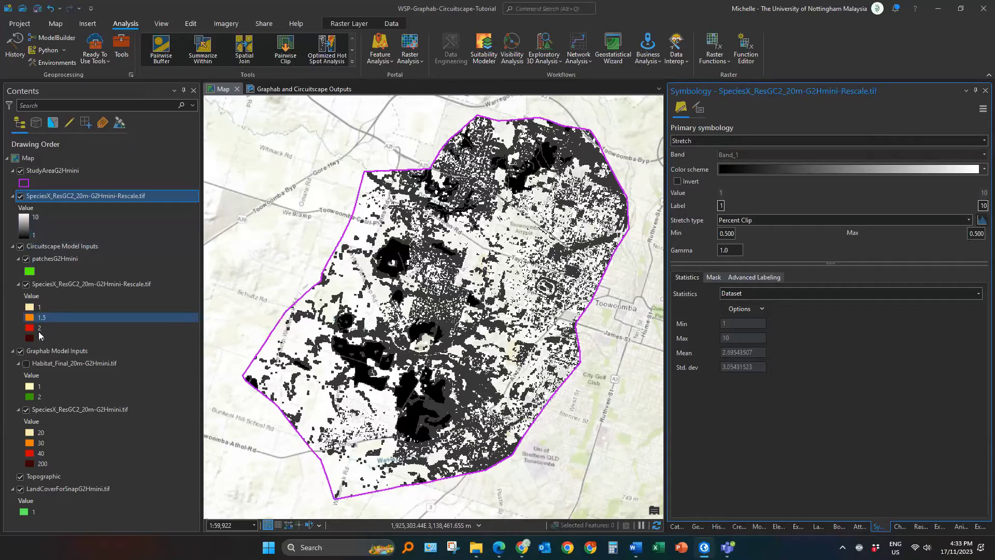
click(43, 328)
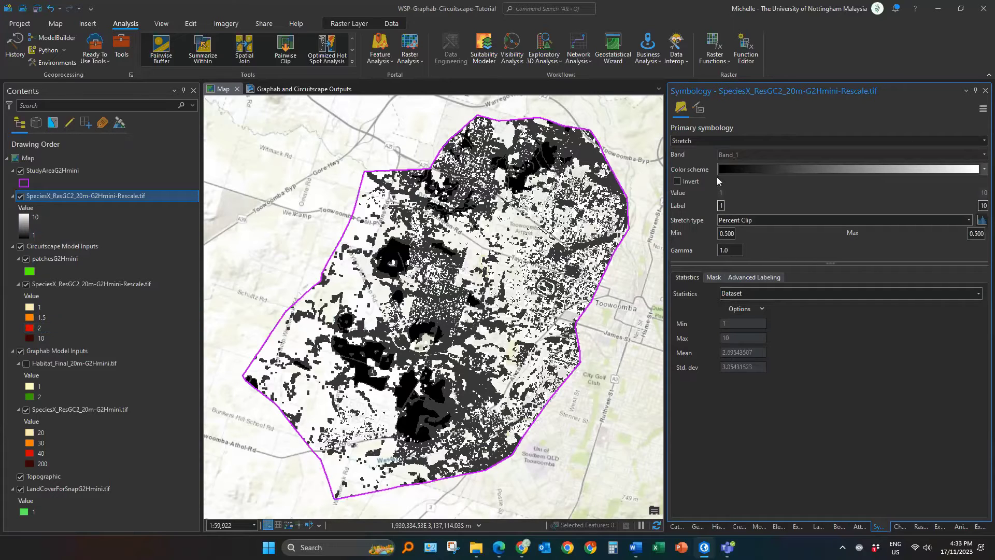
click(740, 141)
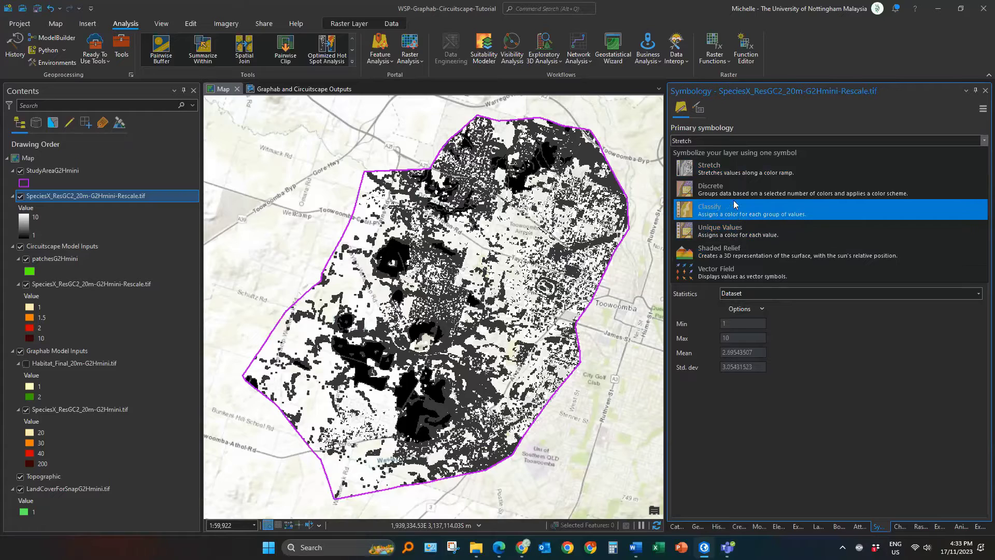
click(724, 231)
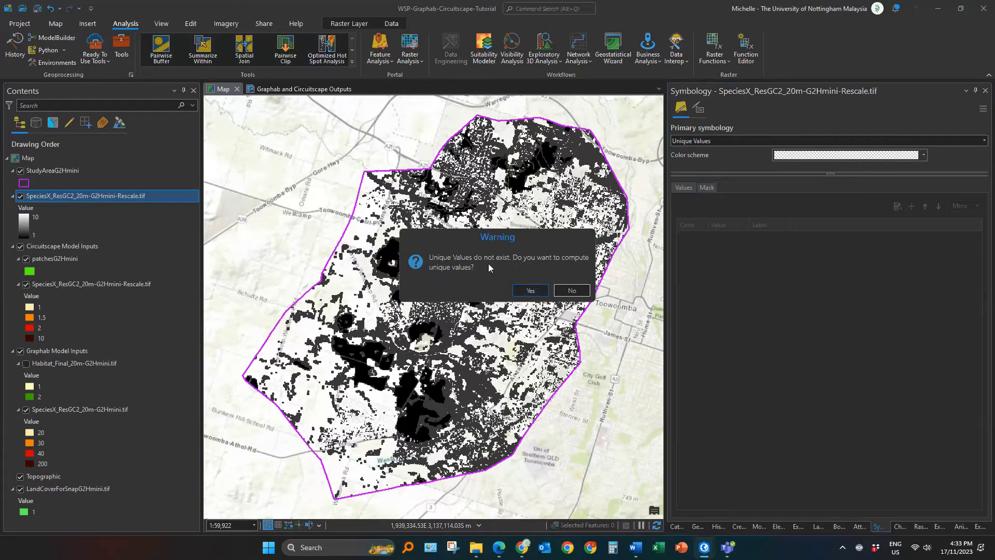
click(530, 292)
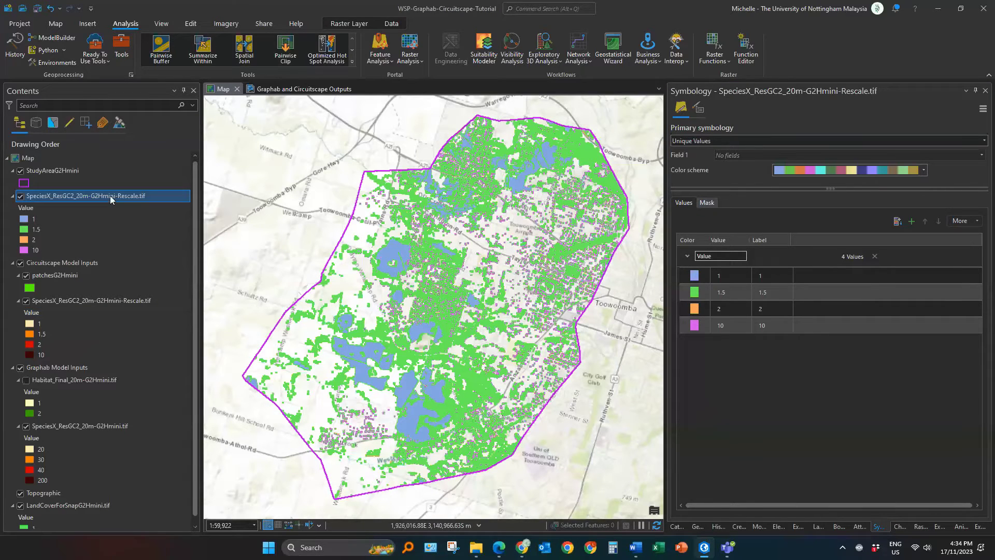
Move the new Rescale raster below patchesG2Hmini in the Circuitscape Model Inputs group and apply the four-colour cream, orange, red and dark brown scheme.
drag(110, 195, 77, 294)
click(806, 171)
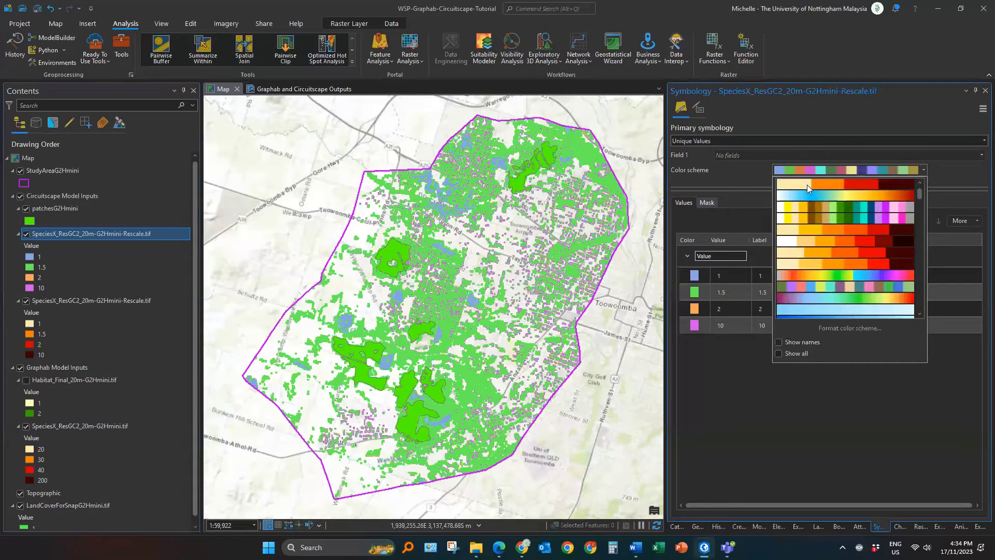
click(807, 184)
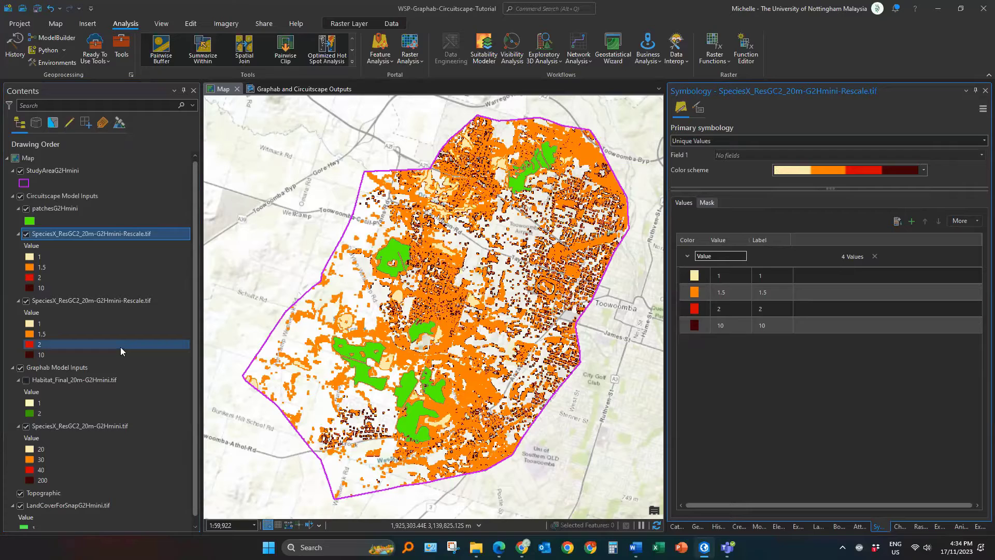
Compare the class values of the Graphab resistance raster SpeciesX_ResGC2_20m-G2Hmini.tif with those of the rescaled raster.
click(78, 425)
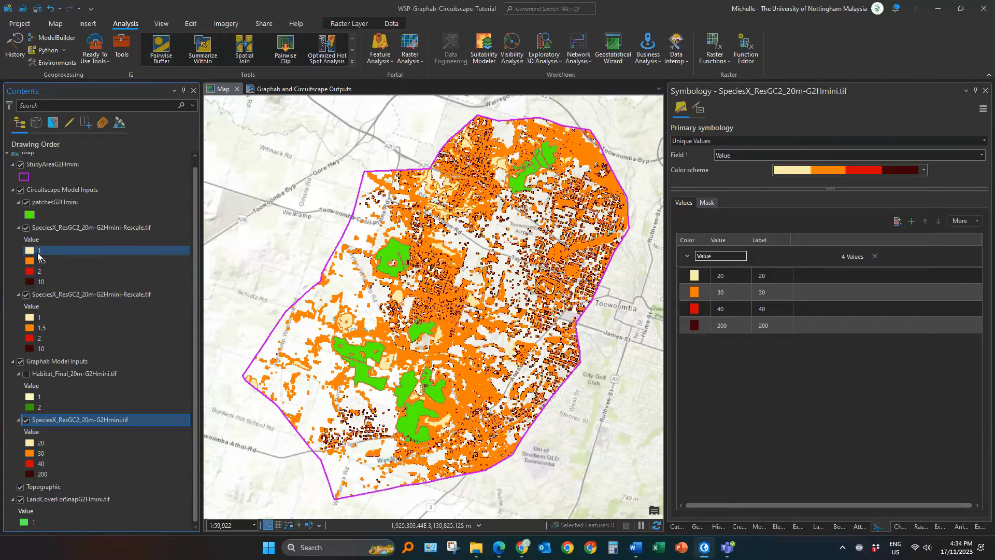
click(45, 443)
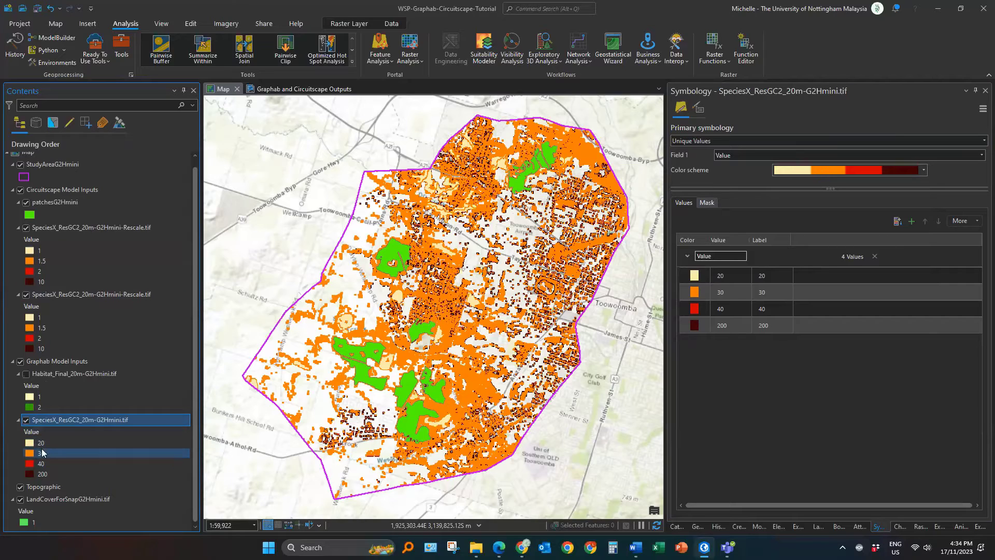
ctrl+click(57, 454)
click(58, 463)
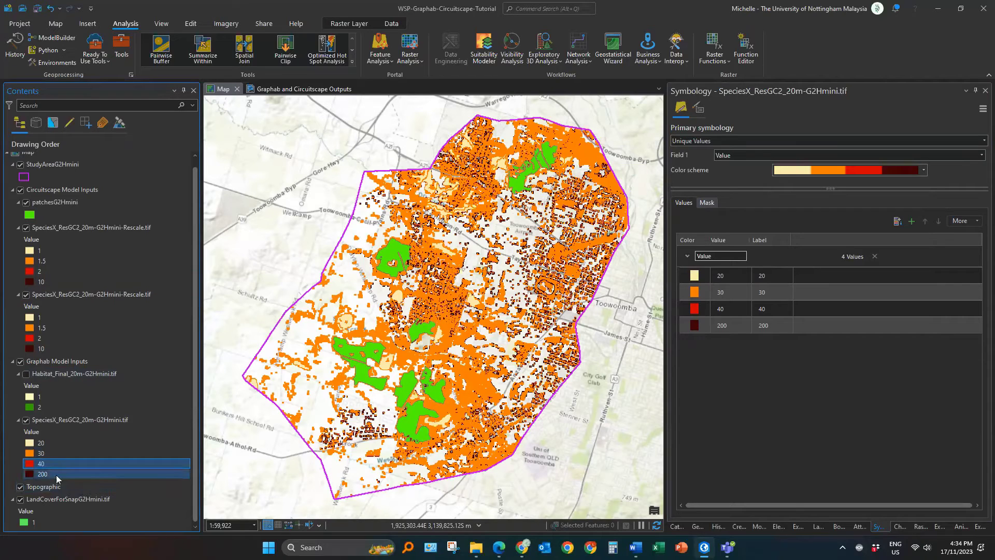
click(55, 475)
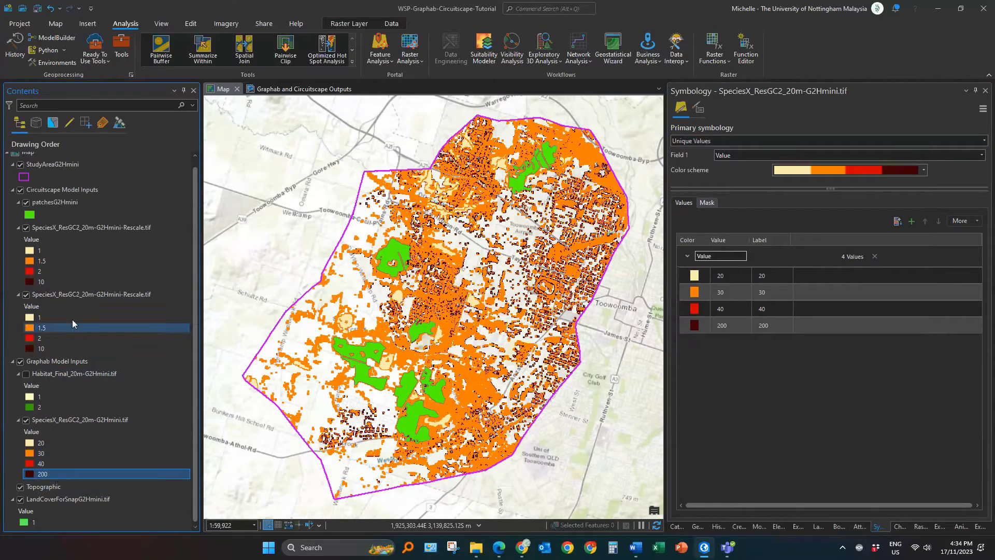
Check the columns, rows and cell size of the new SpeciesX_ResGC2_20m-G2Hmini-Rescale.tif raster in its source properties.
click(19, 294)
double_click(71, 234)
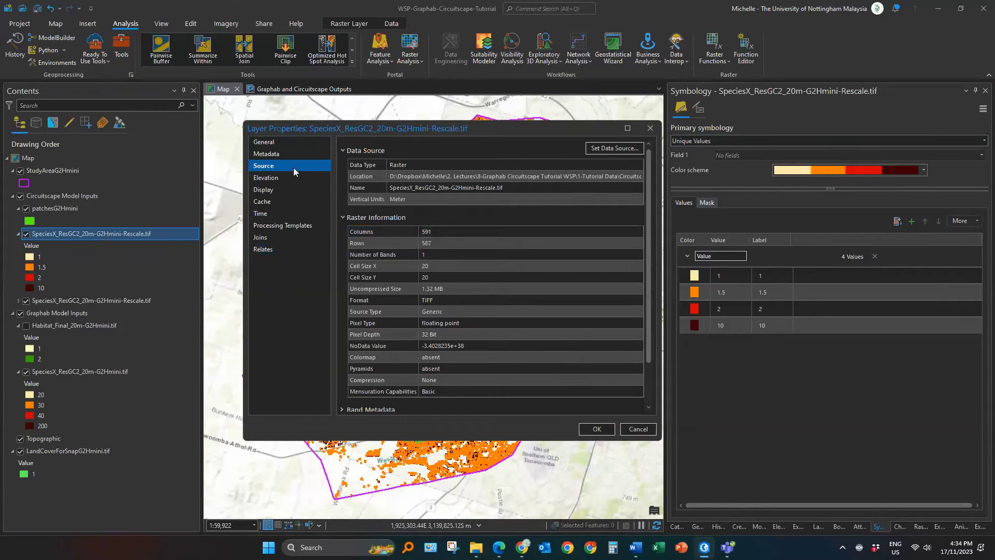
click(430, 233)
click(430, 234)
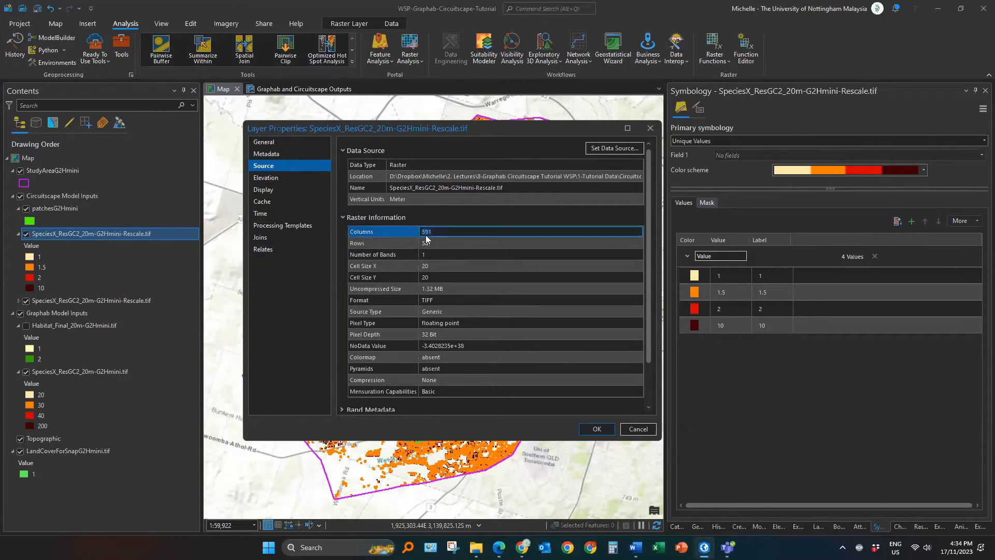
click(437, 243)
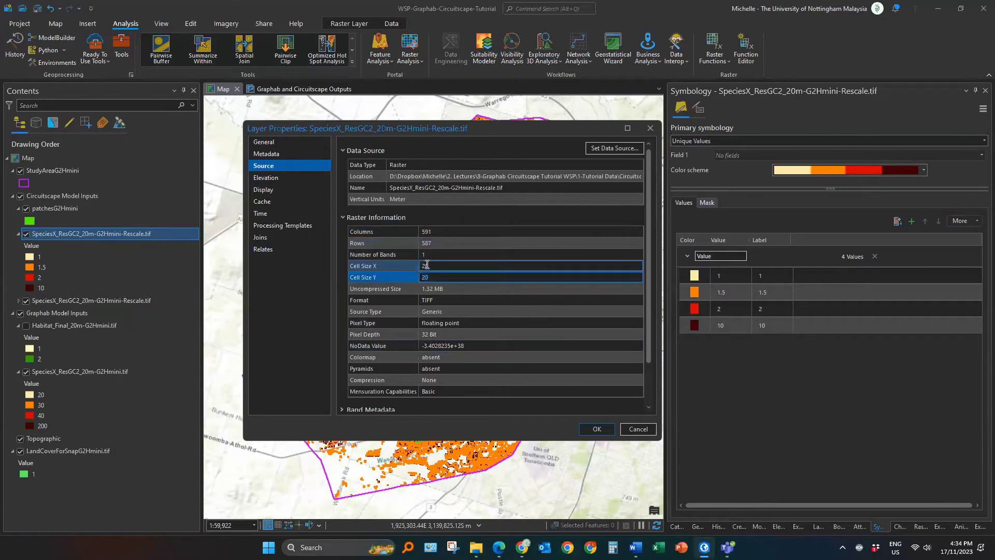
click(476, 276)
scroll(526, 362, down, 2)
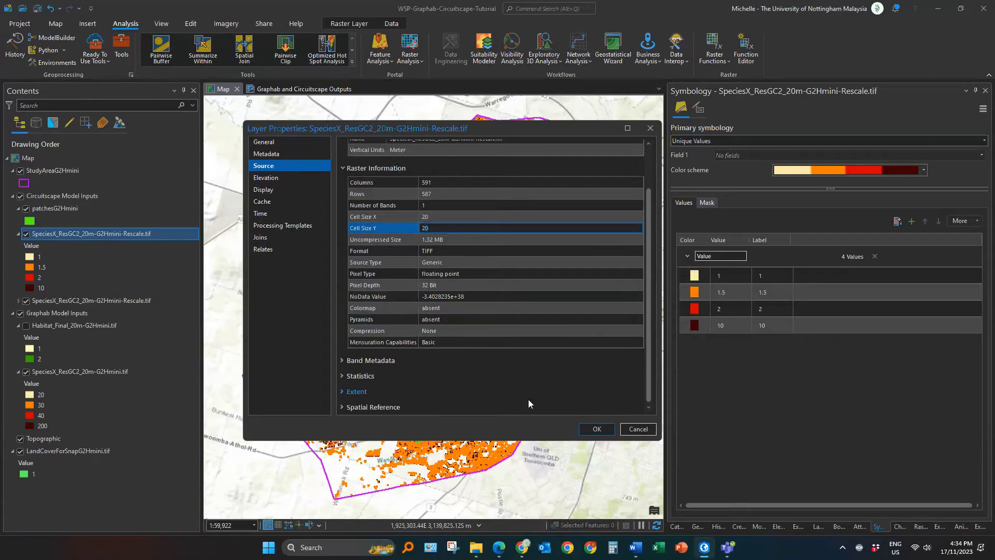
Check the projected coordinate system of the rescaled raster in its spatial reference details and close the layer properties.
click(428, 409)
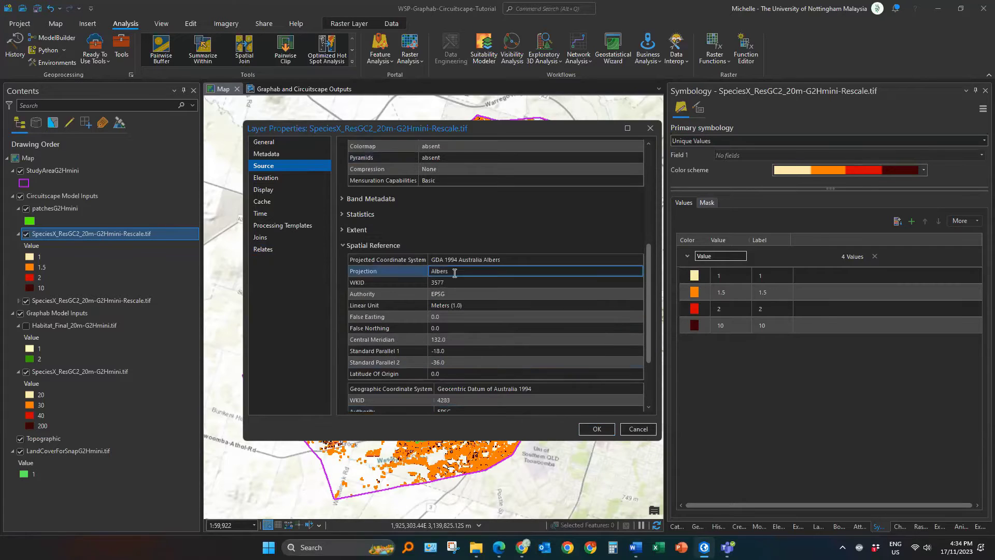
click(506, 261)
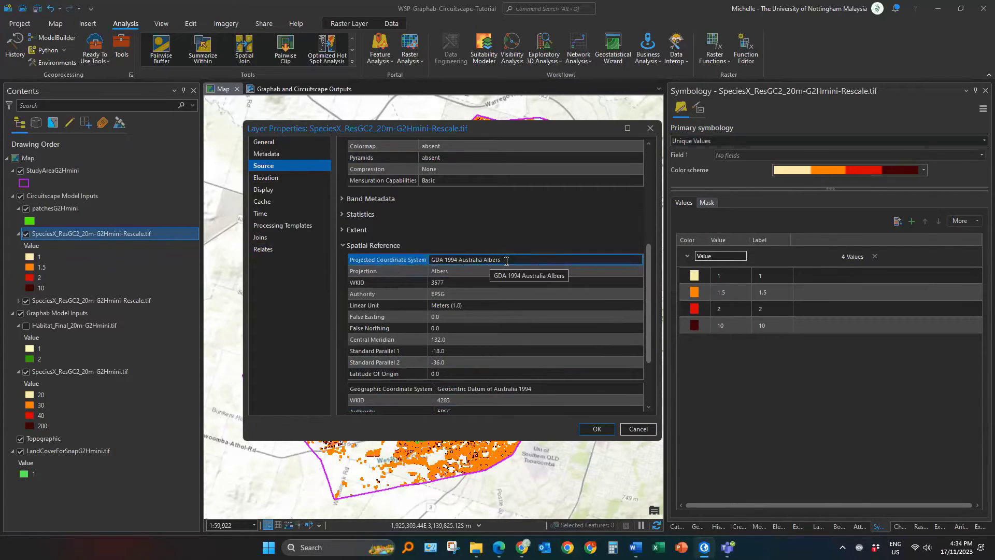
scroll(538, 264, up, 8)
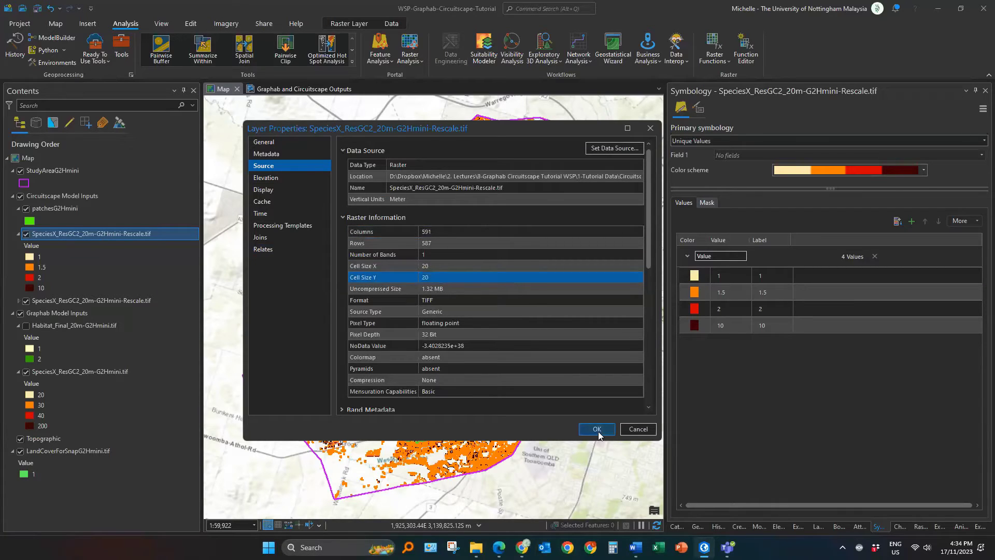
click(597, 429)
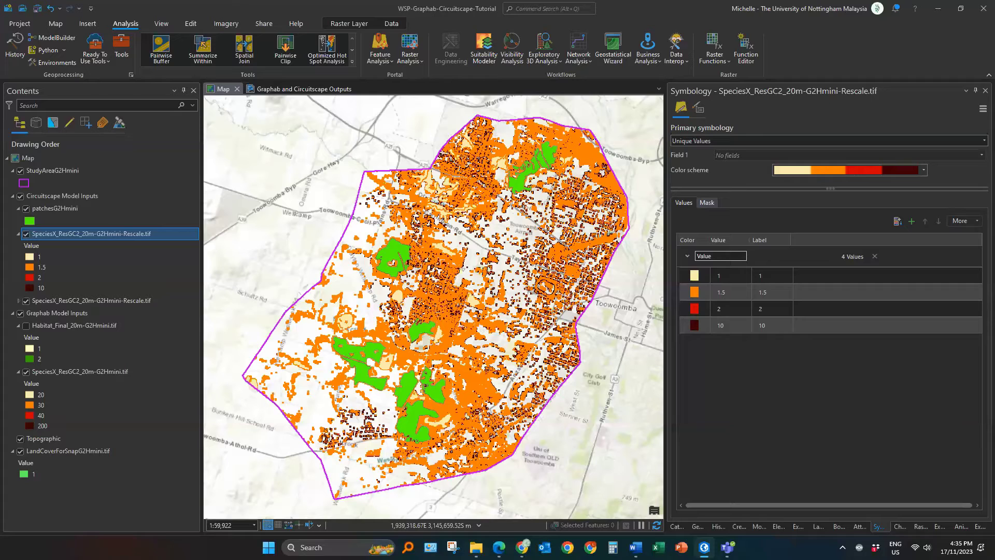
Switch to the Circuitscape Tutorial Guide in Word beside the map and read the troubleshooting tips on removing an additional NoData class with Set Null.
key(alt+Tab)
key(super+Right)
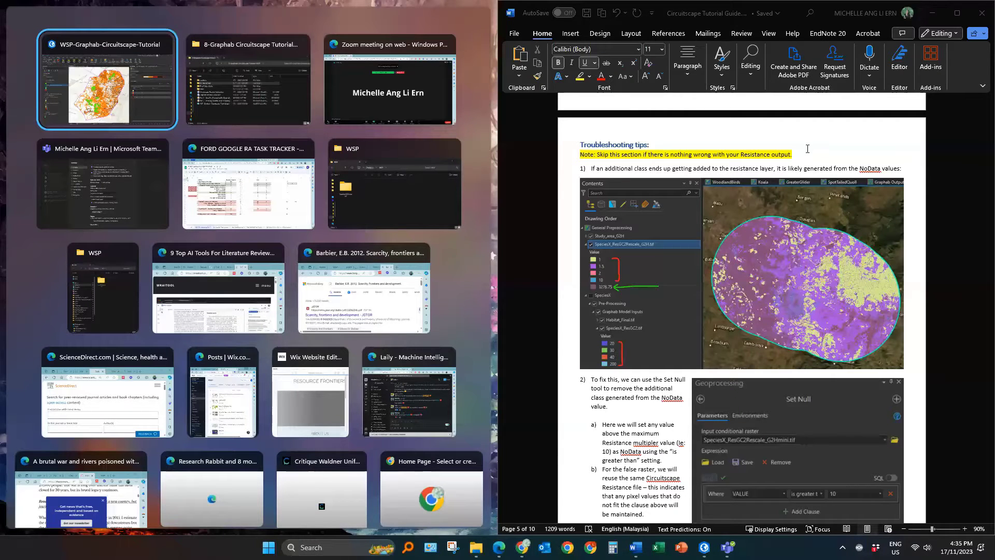
key(Return)
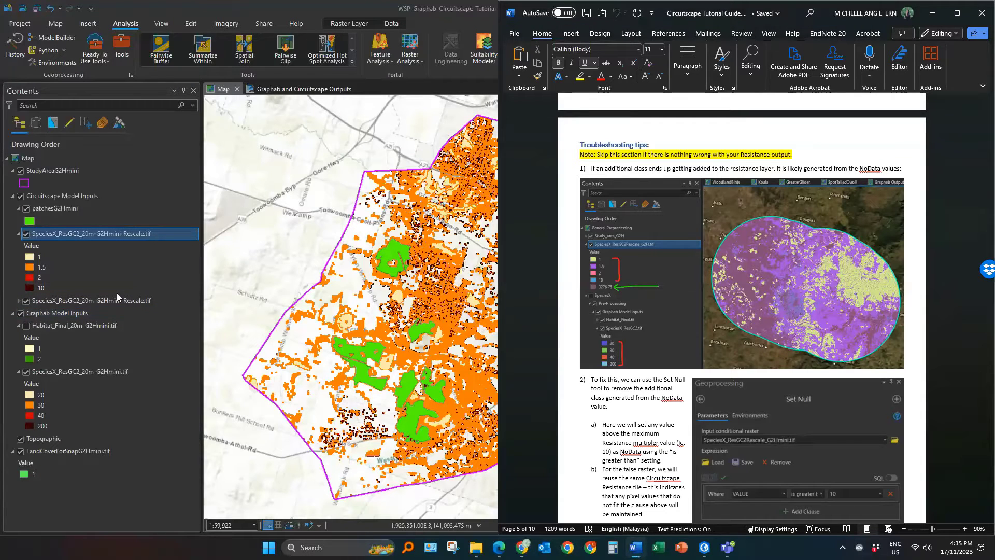
scroll(746, 278, down, 2)
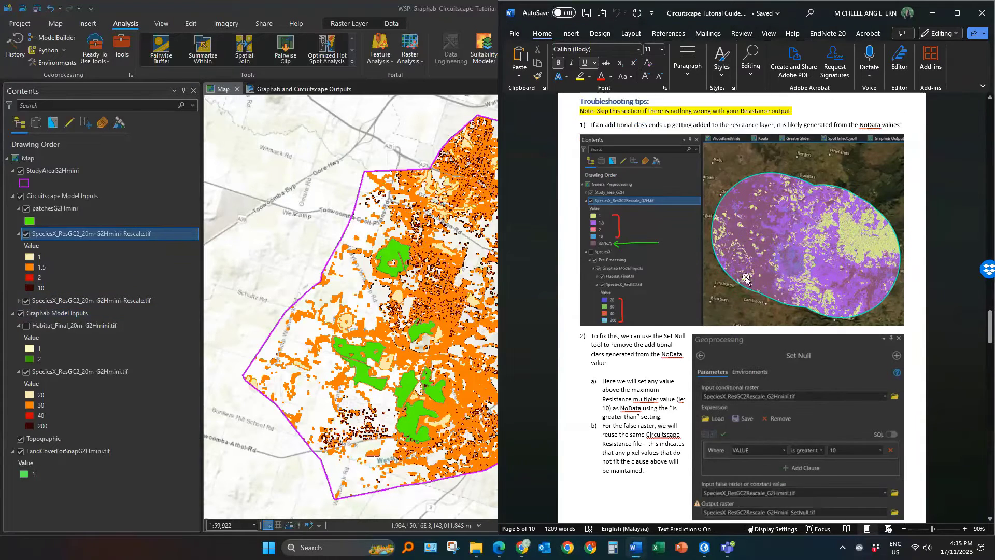
scroll(900, 331, up, 1)
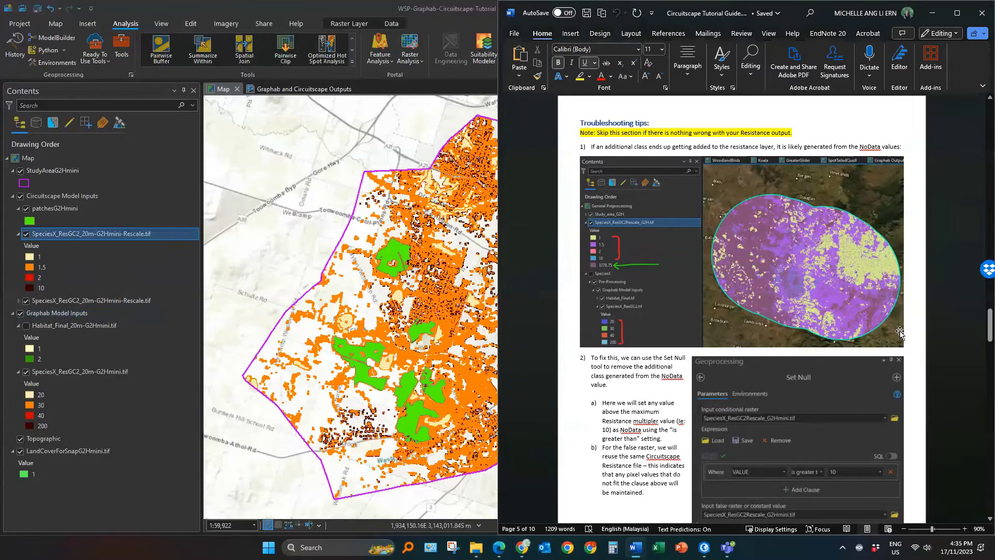
scroll(900, 331, up, 2)
scroll(900, 332, down, 3)
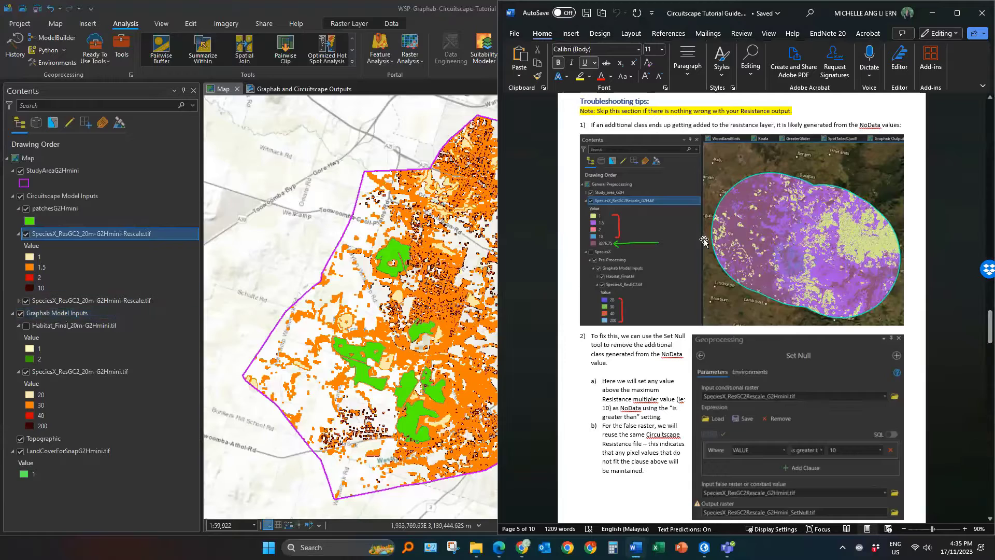
scroll(711, 368, down, 4)
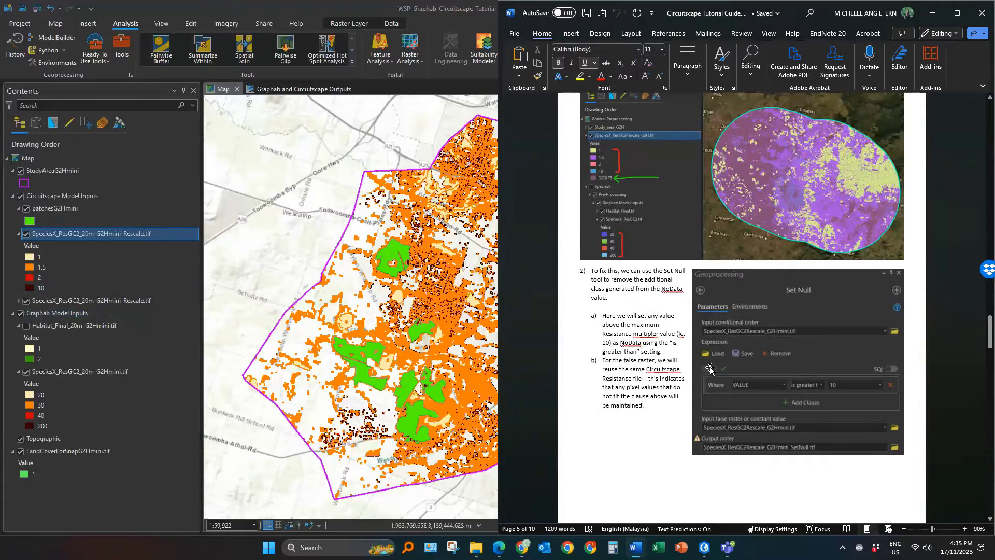
scroll(704, 386, down, 14)
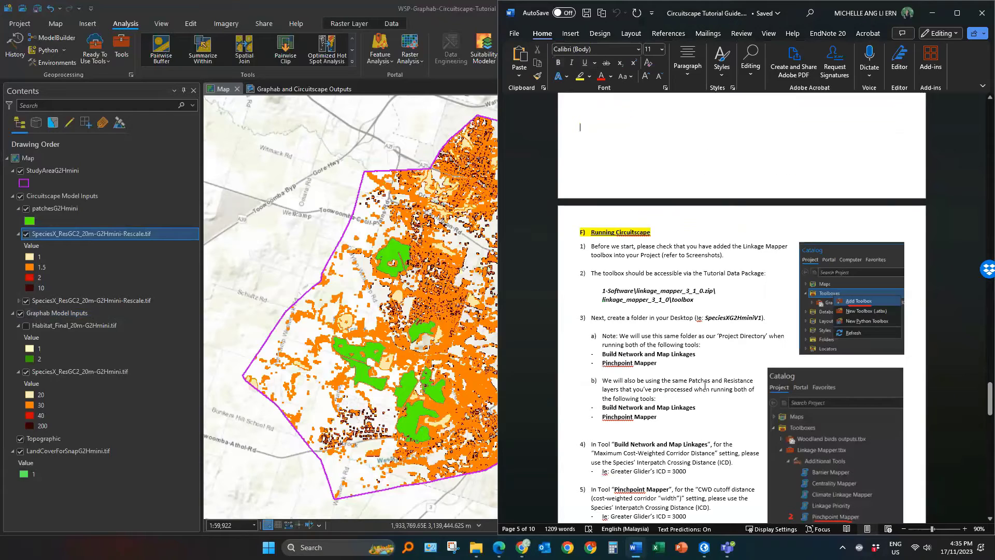
key(alt+Tab)
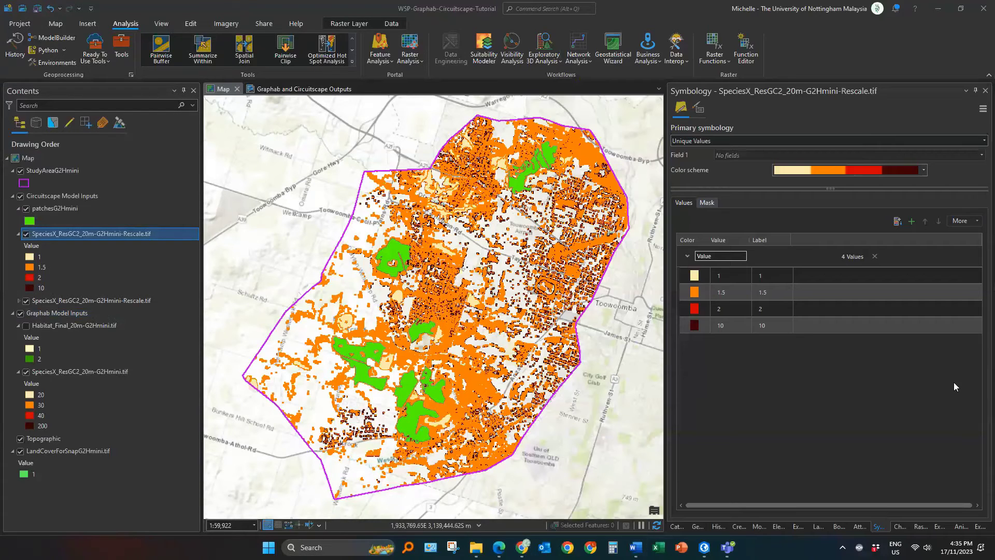
Add patches.shp from the SpeciesXv1 folder in the Graphab tutorial data to the map.
click(76, 325)
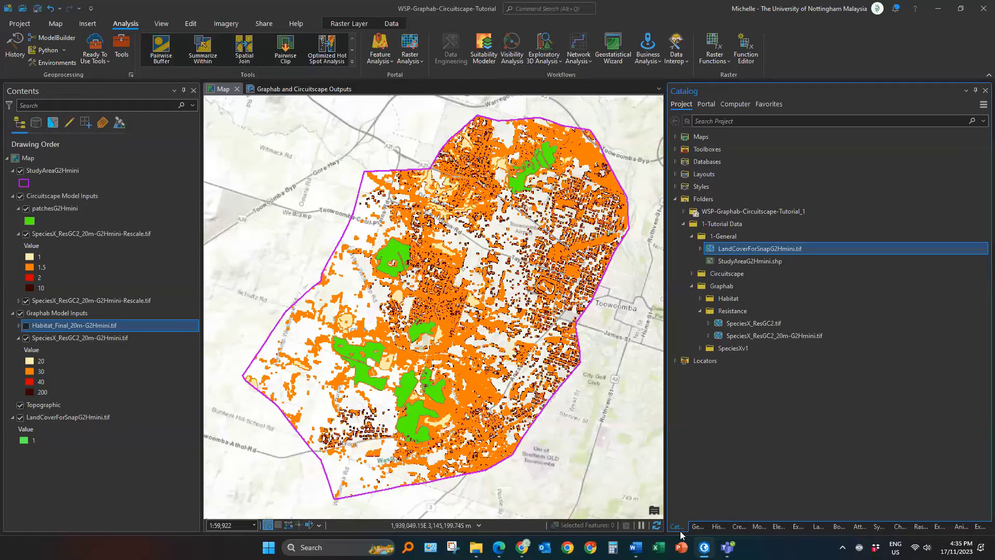
click(691, 236)
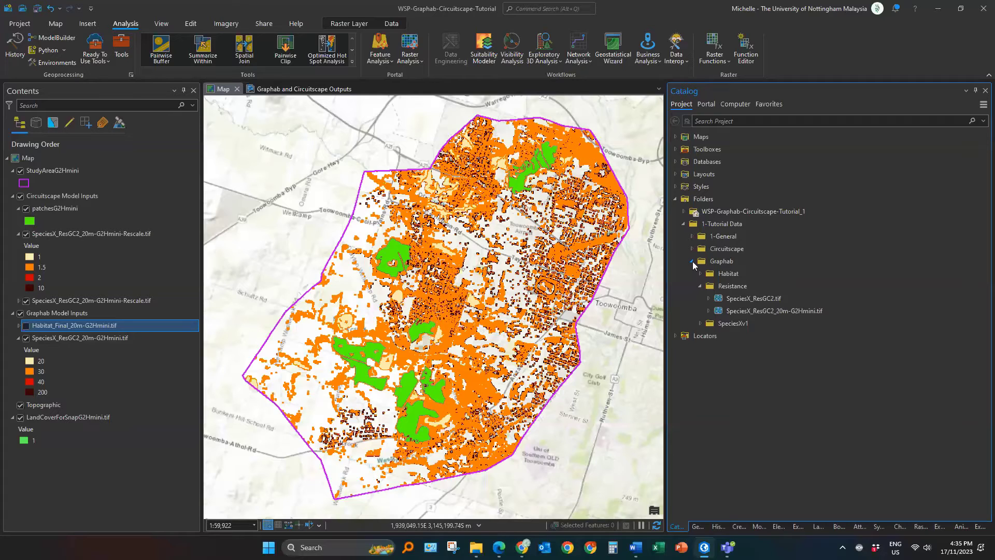
click(700, 286)
click(746, 299)
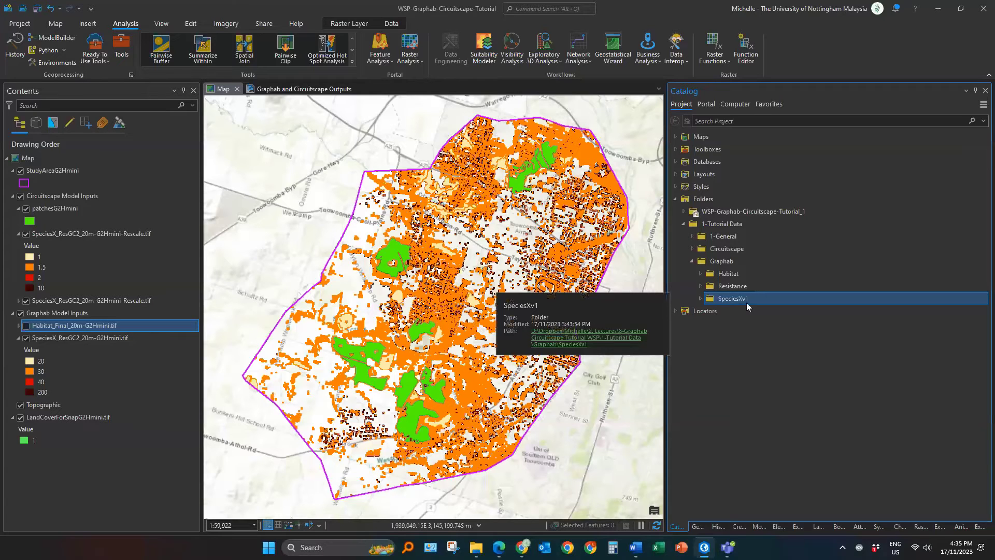
double_click(746, 303)
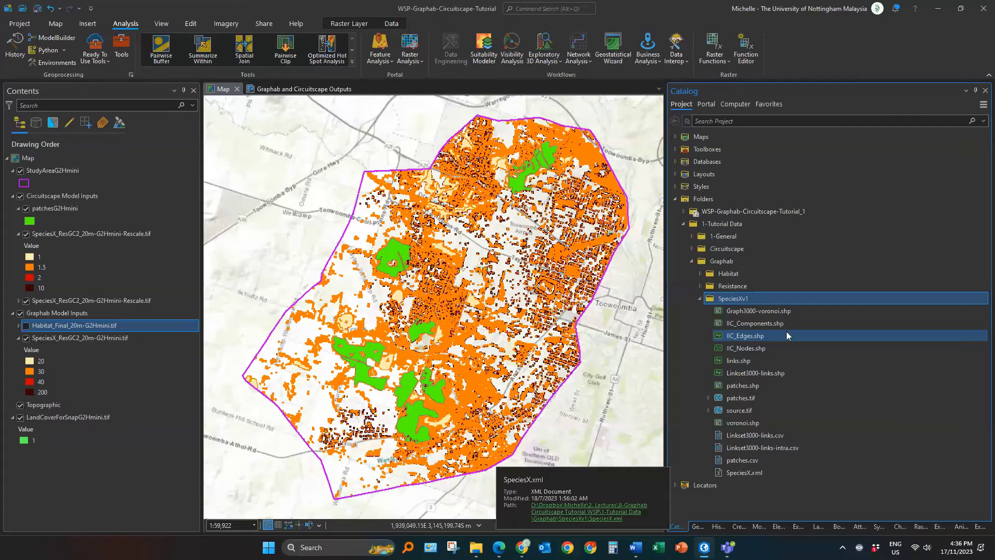
click(728, 386)
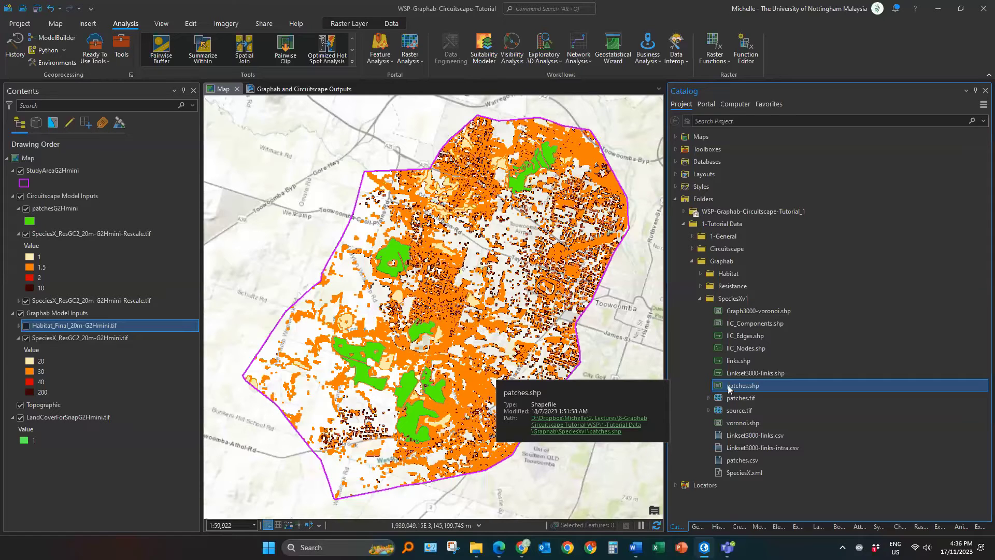
drag(728, 385, 520, 264)
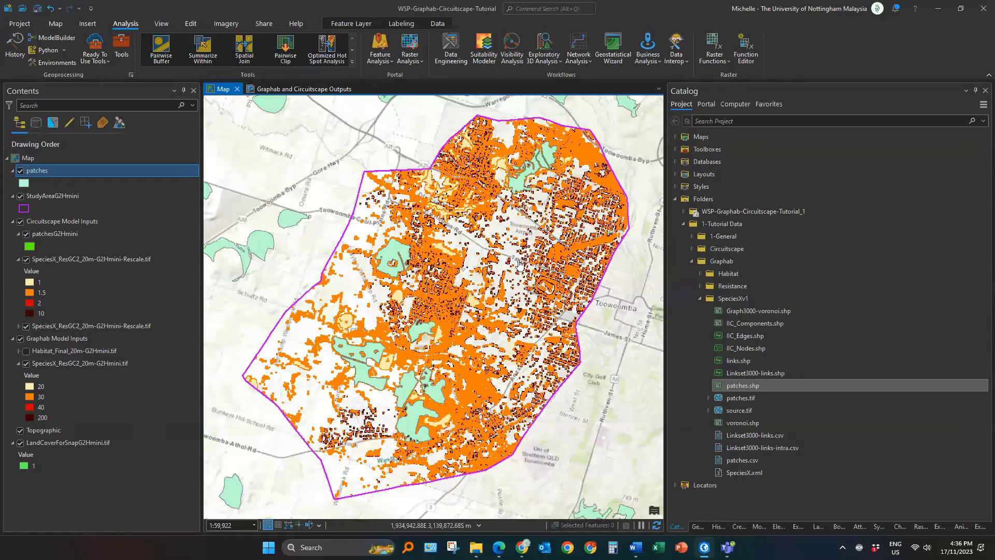
Examine the full extent of the added patches layer and remove it from the map.
click(83, 172)
click(98, 174)
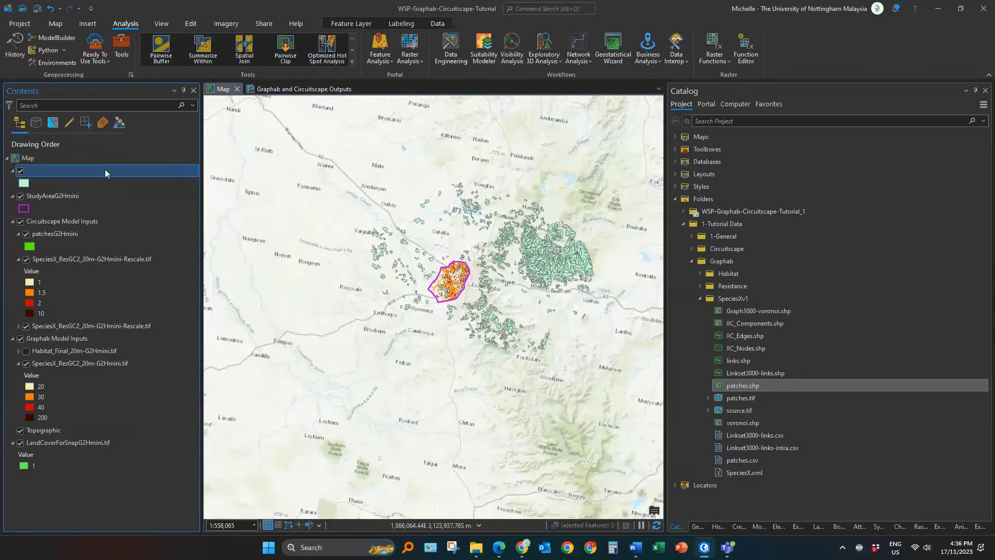
key(Delete)
scroll(453, 286, up, 1)
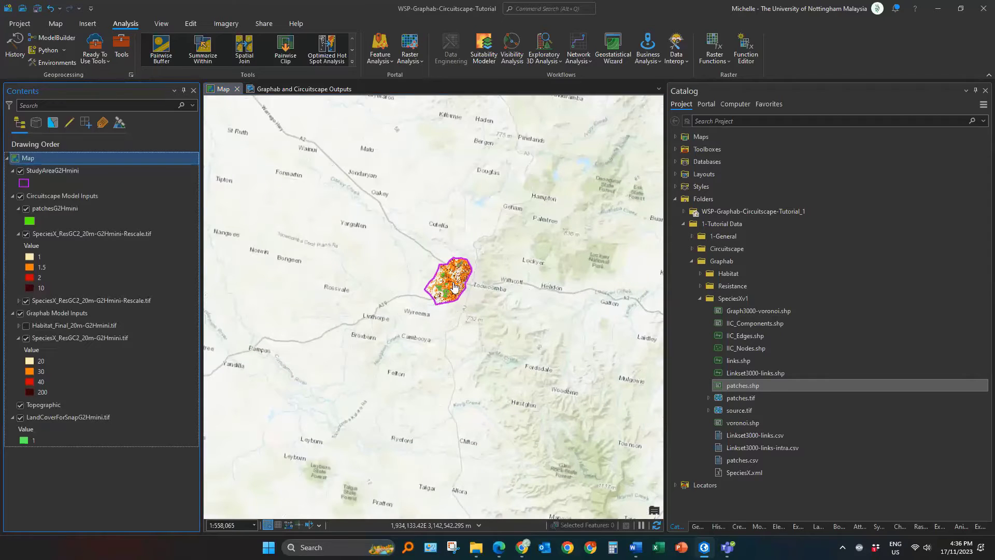
scroll(453, 287, up, 3)
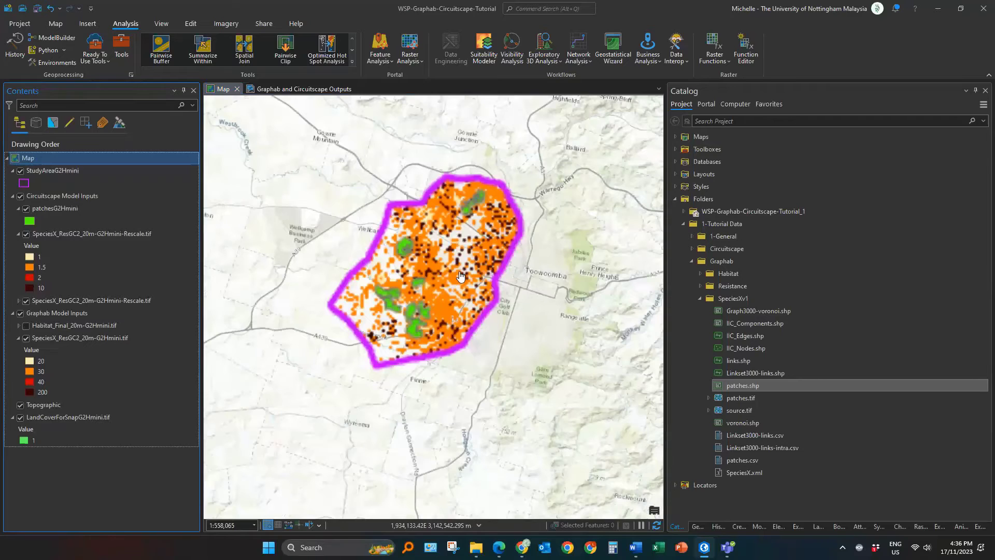
scroll(460, 276, up, 2)
Locate patchesG2Hmini.shp in the Circuitscape Habitat folder and examine the patchesG2Hmini layer within the study area.
click(692, 261)
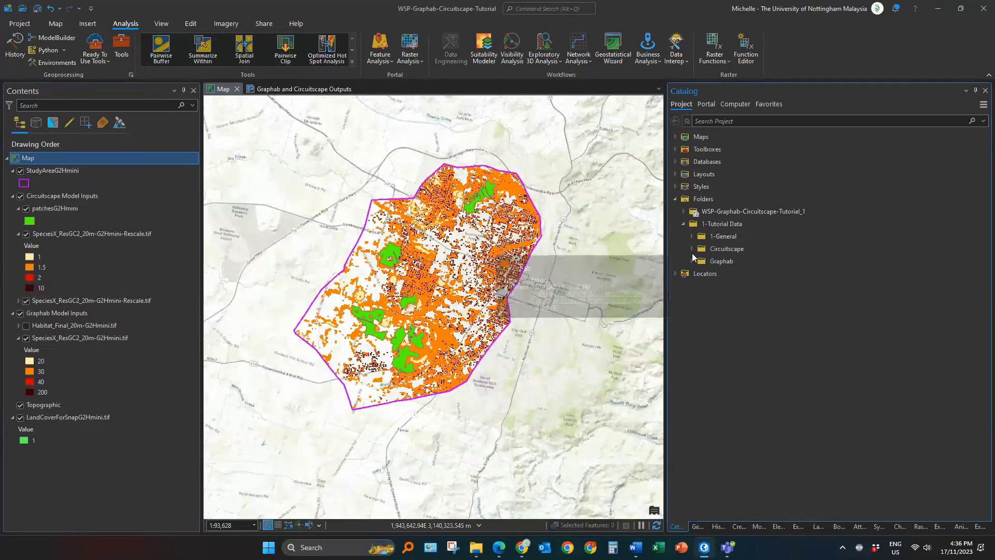
double_click(738, 251)
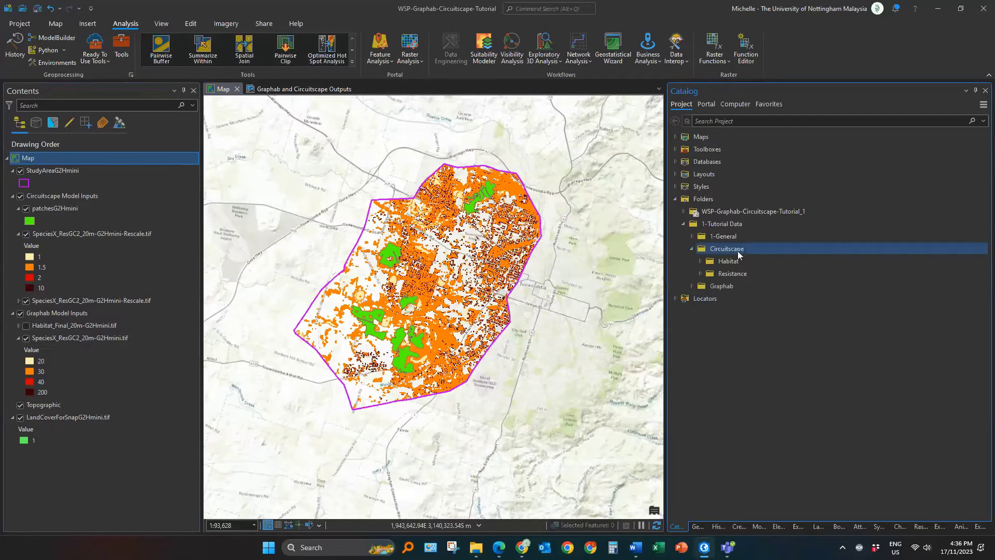
click(700, 261)
click(752, 274)
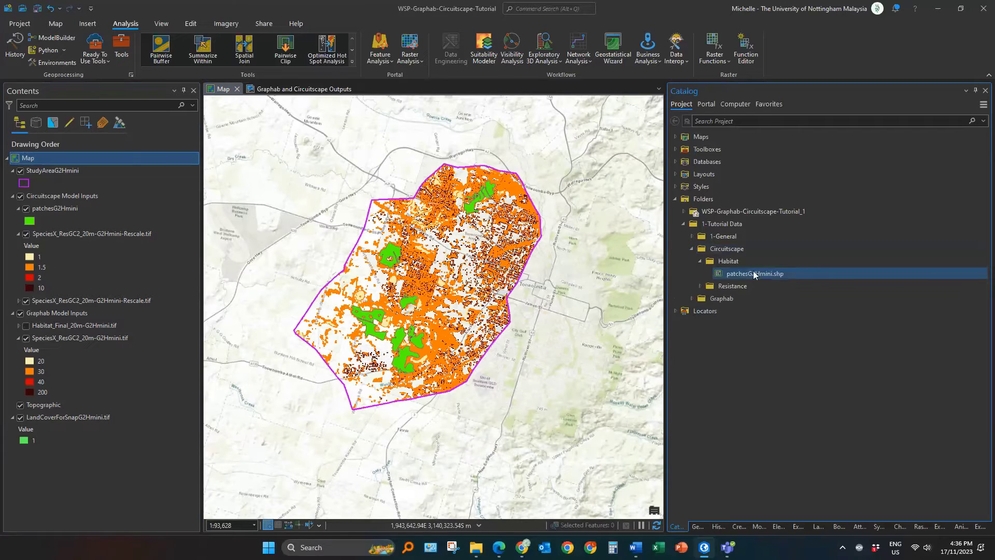
click(92, 213)
scroll(402, 268, up, 1)
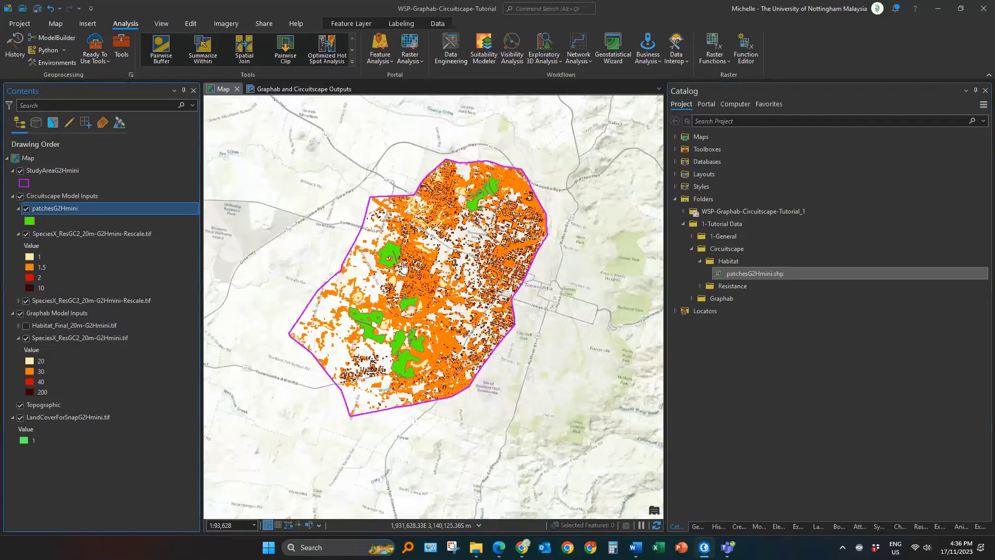
scroll(402, 268, up, 1)
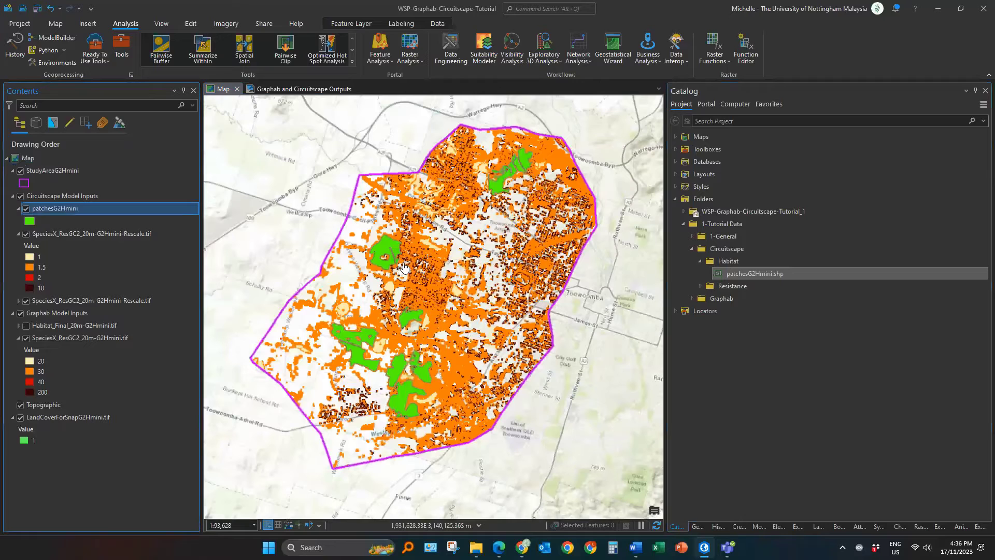
scroll(404, 268, up, 1)
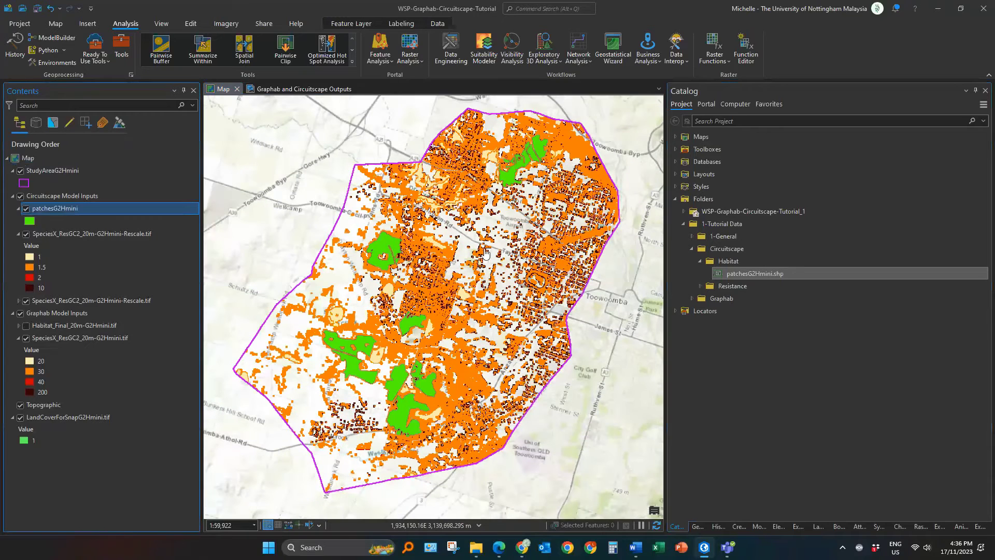
click(727, 248)
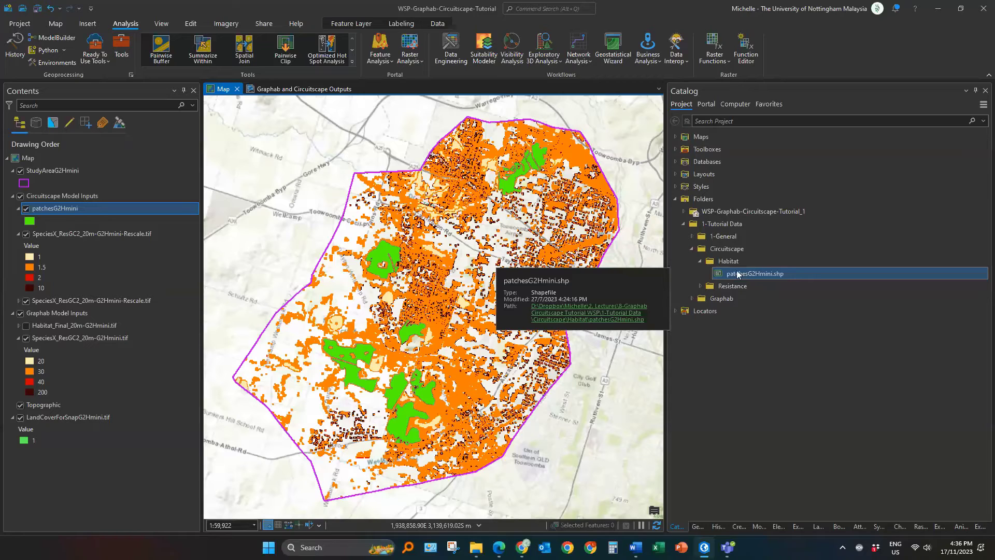
click(692, 299)
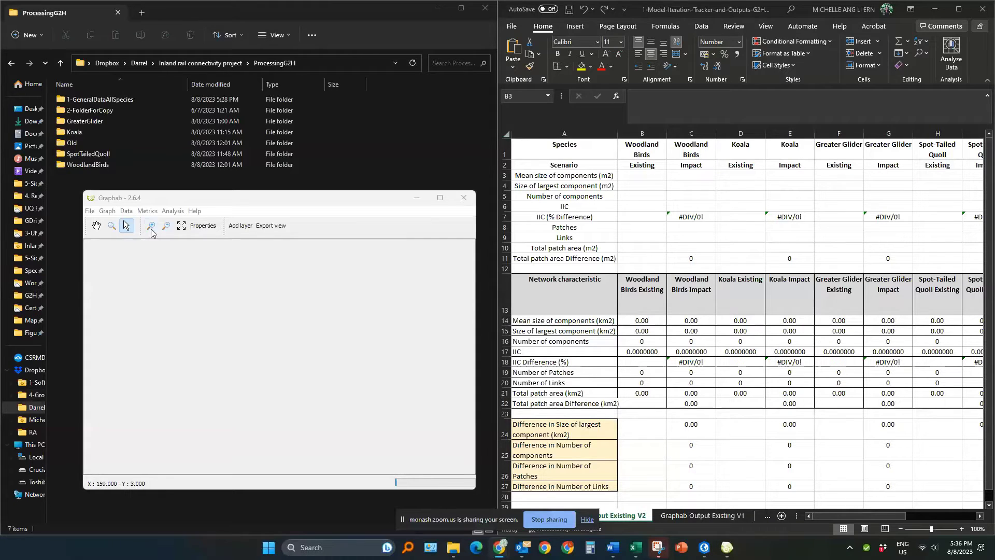
Switch to the Excel model iteration tracker and select the metric labels from Mean size of components to Total patch area Difference in A3:A11.
click(173, 201)
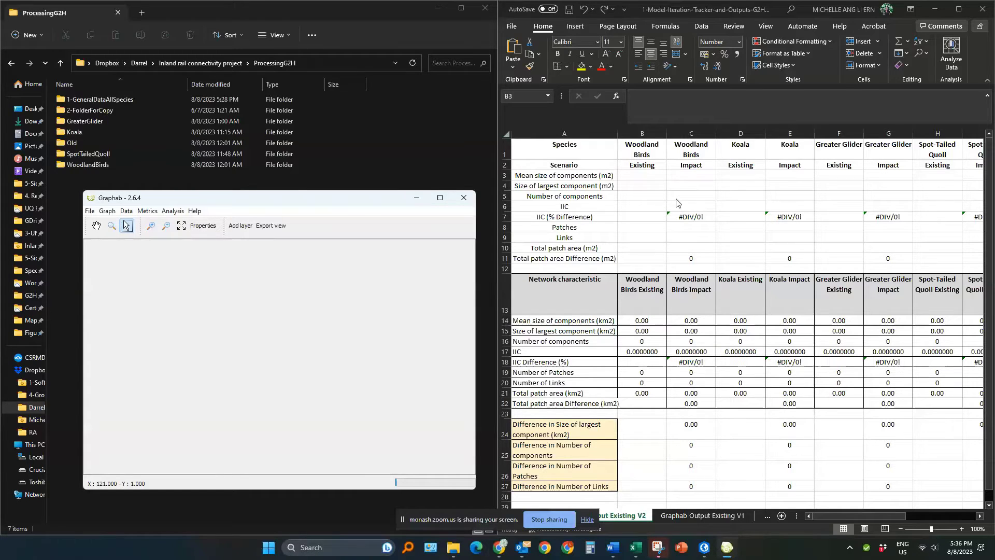
click(570, 176)
drag(565, 182, 574, 258)
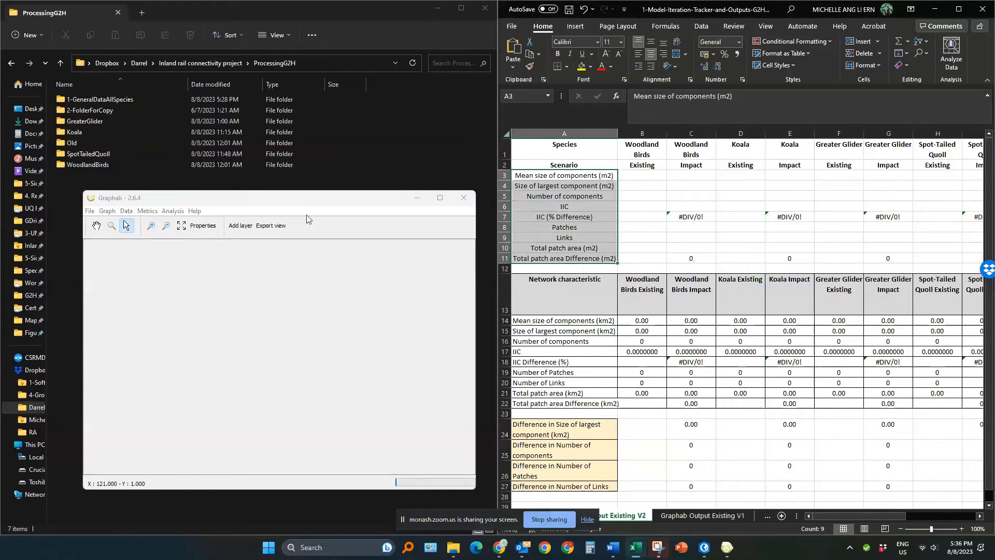
Switch to Graphab, start opening a project, and browse to the ProcessingG2H folder of the Inland rail connectivity project on Dropbox.
click(145, 240)
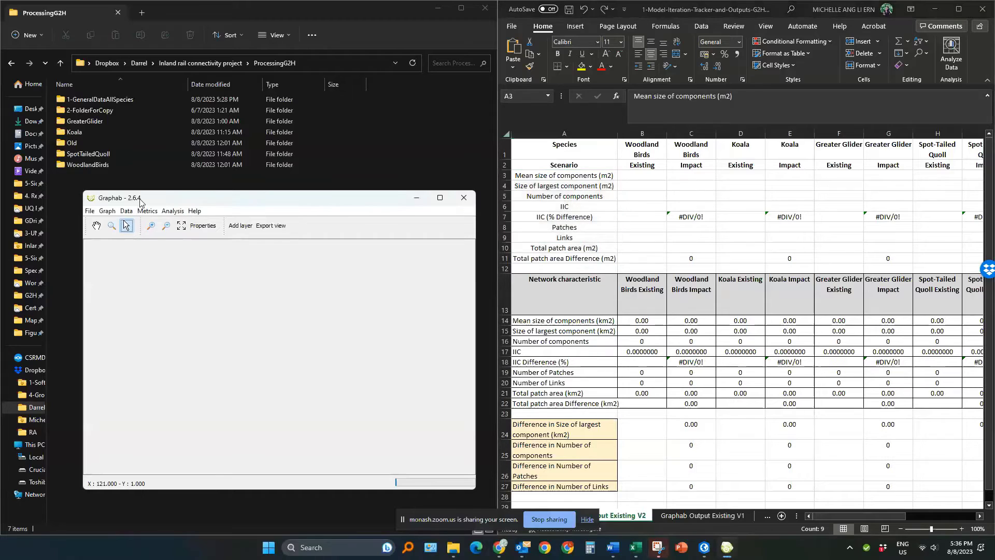
click(89, 212)
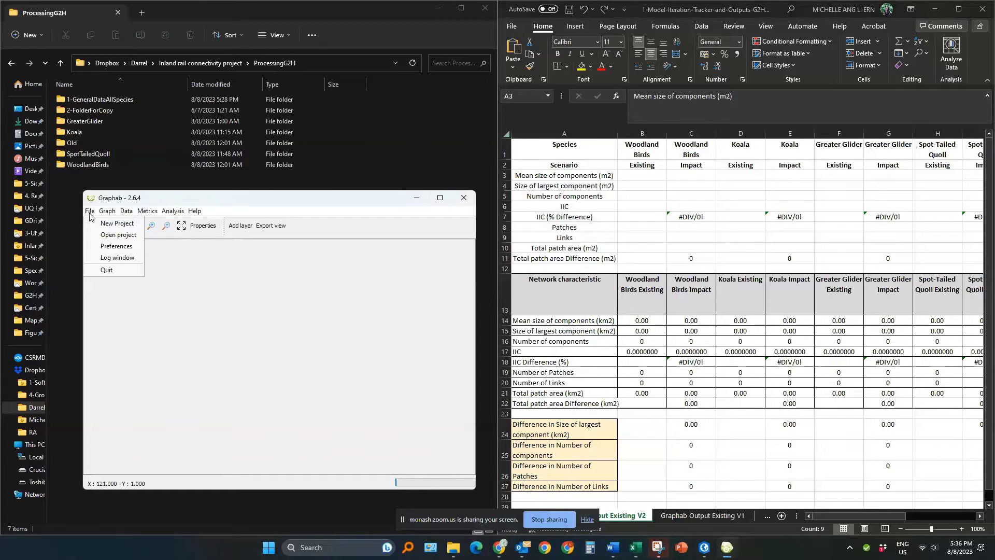
click(116, 237)
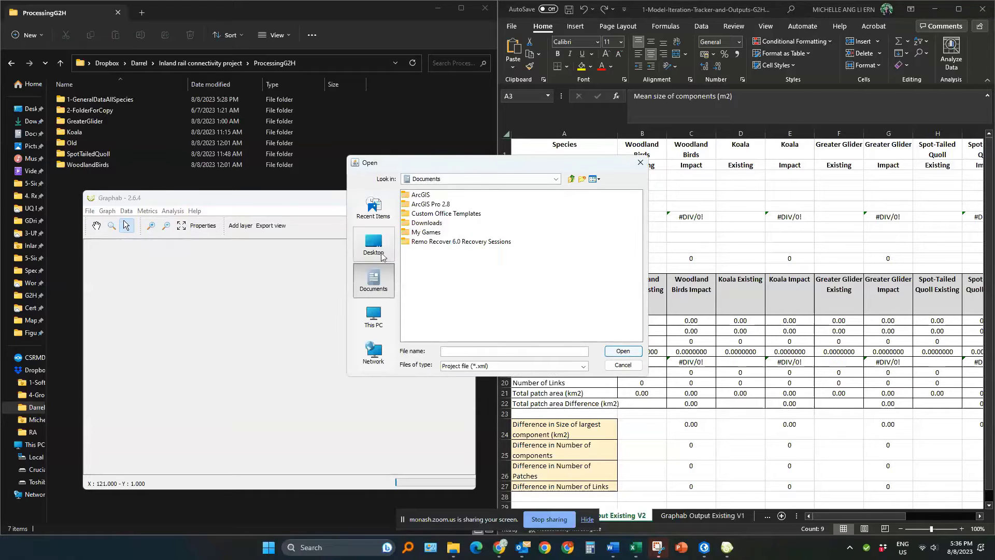
click(384, 221)
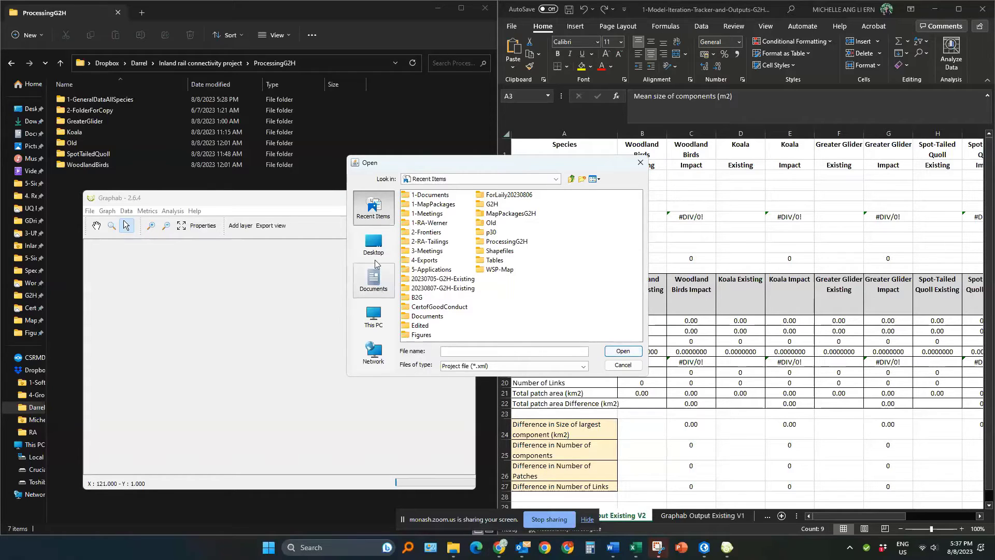
click(374, 315)
double_click(430, 204)
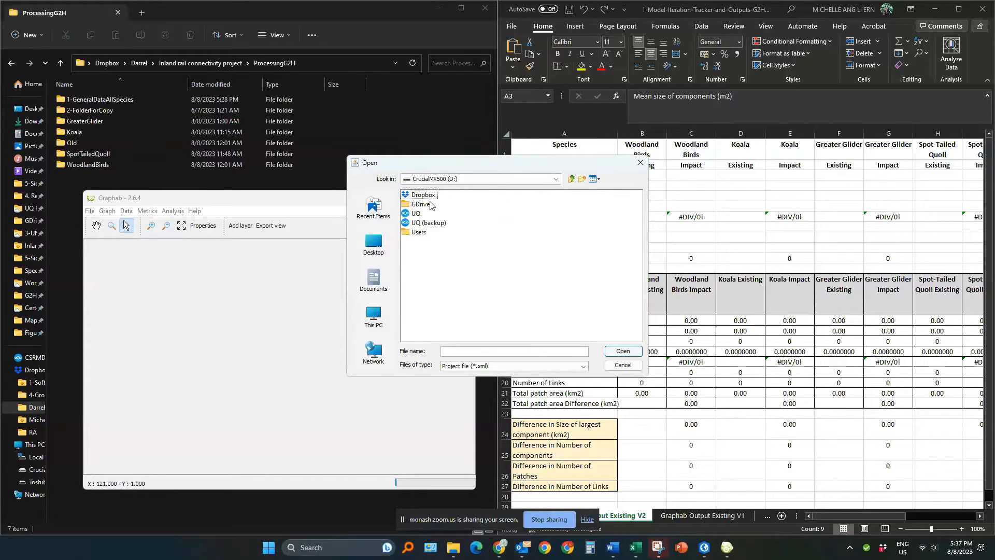
double_click(426, 196)
click(426, 217)
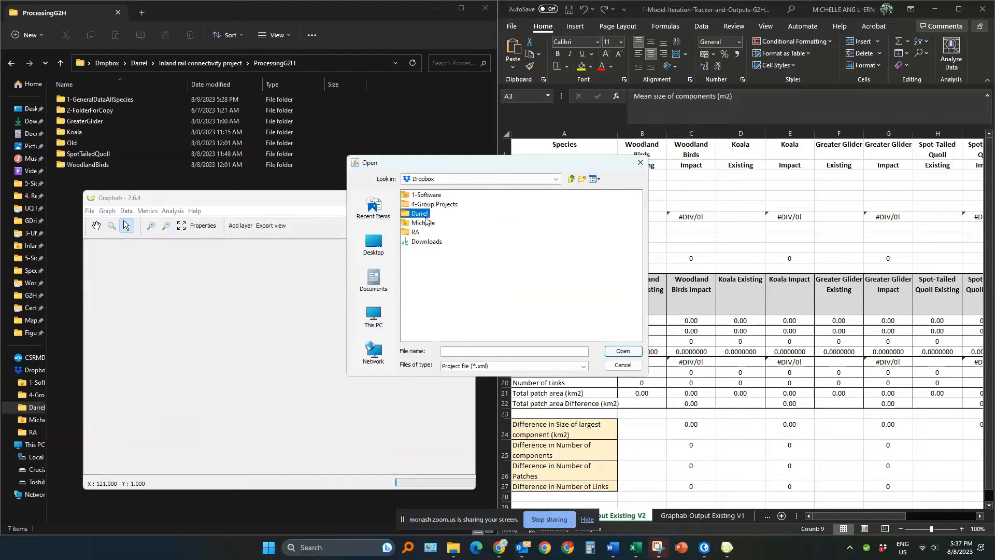
double_click(424, 214)
double_click(434, 196)
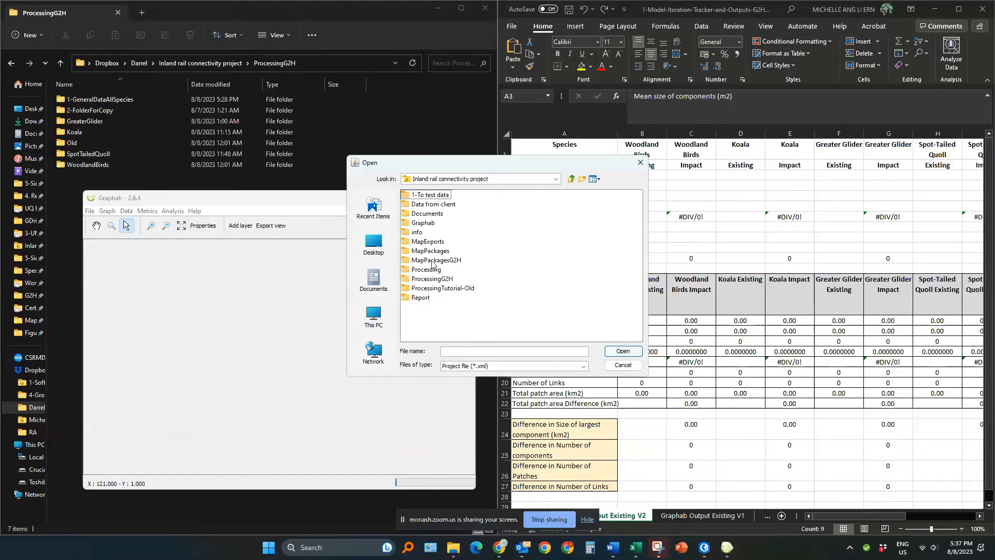
double_click(433, 279)
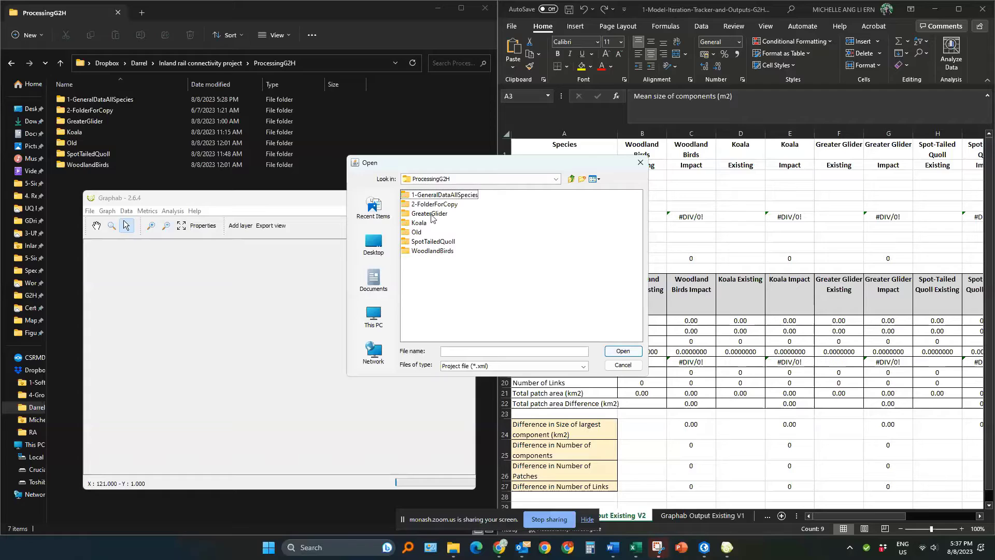
Open the project file WoodlandBirdsV2.xml from the WoodlandBirdsV2 folder inside WoodlandBirds' Graphab folder.
double_click(422, 252)
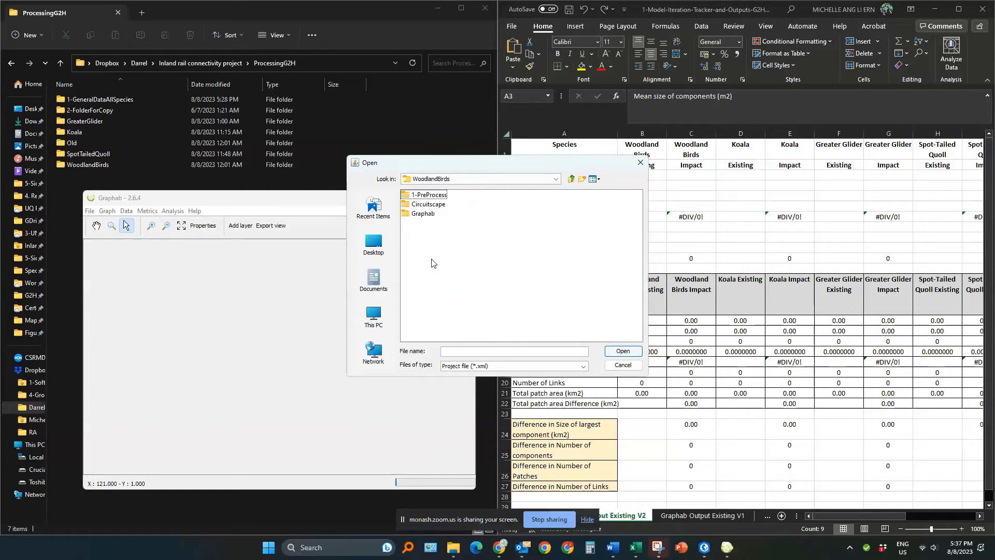
double_click(428, 215)
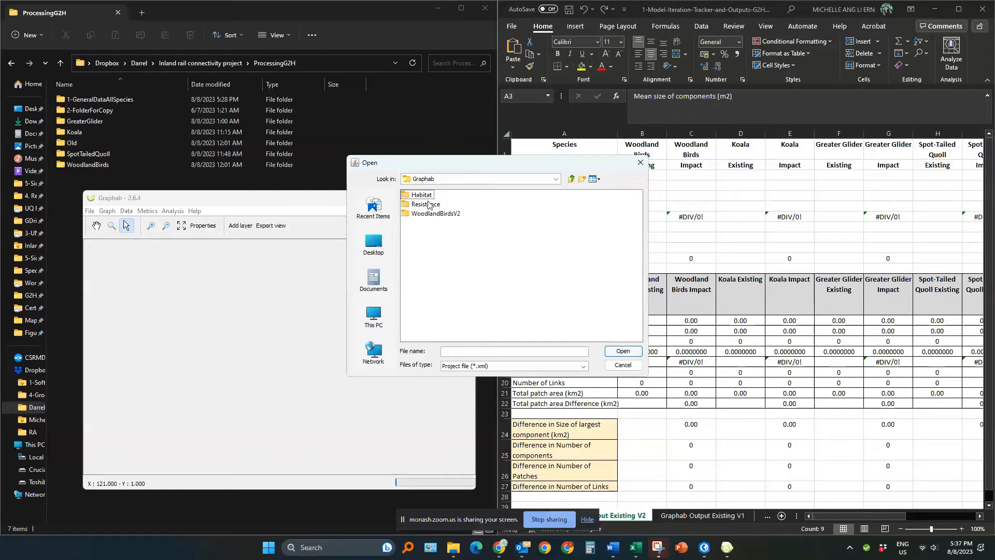
click(435, 218)
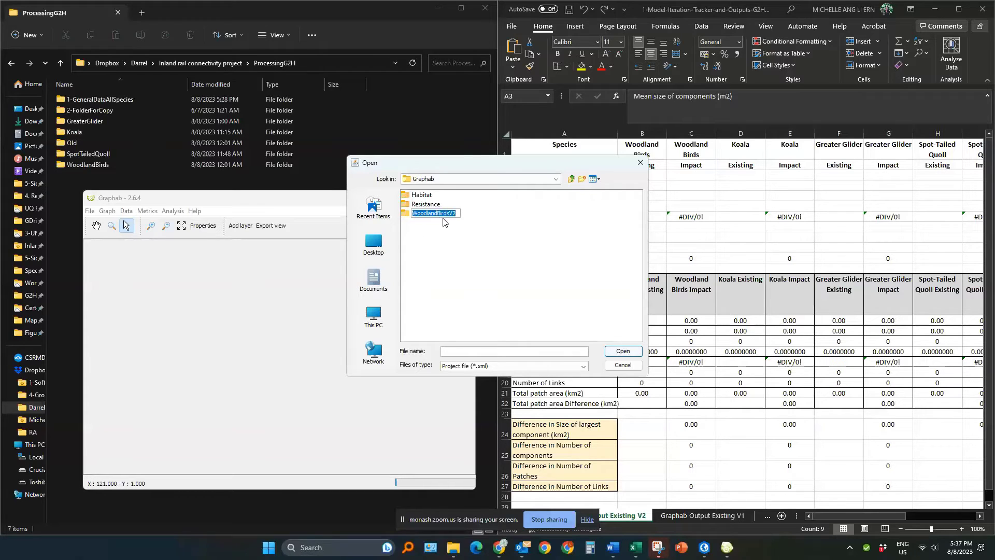
double_click(442, 214)
click(429, 198)
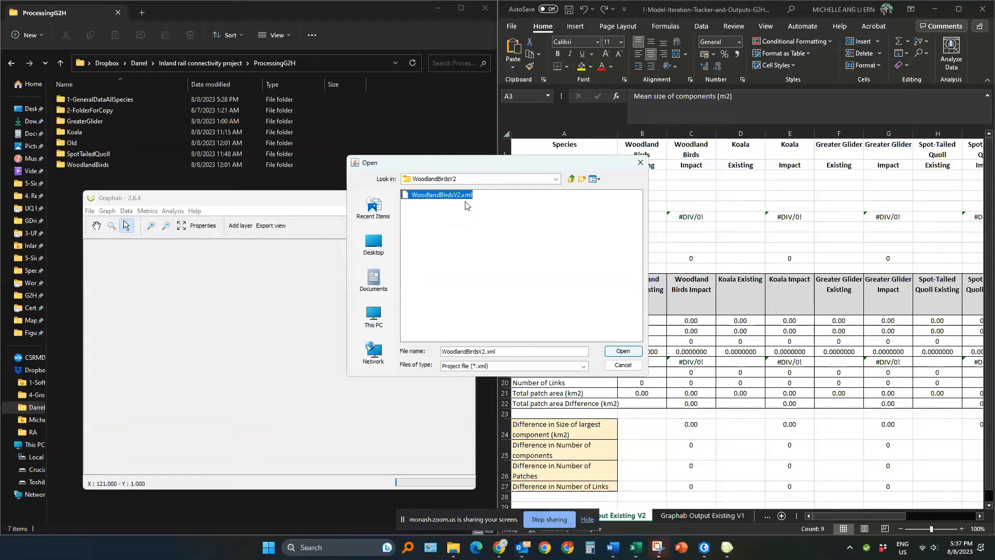
click(620, 352)
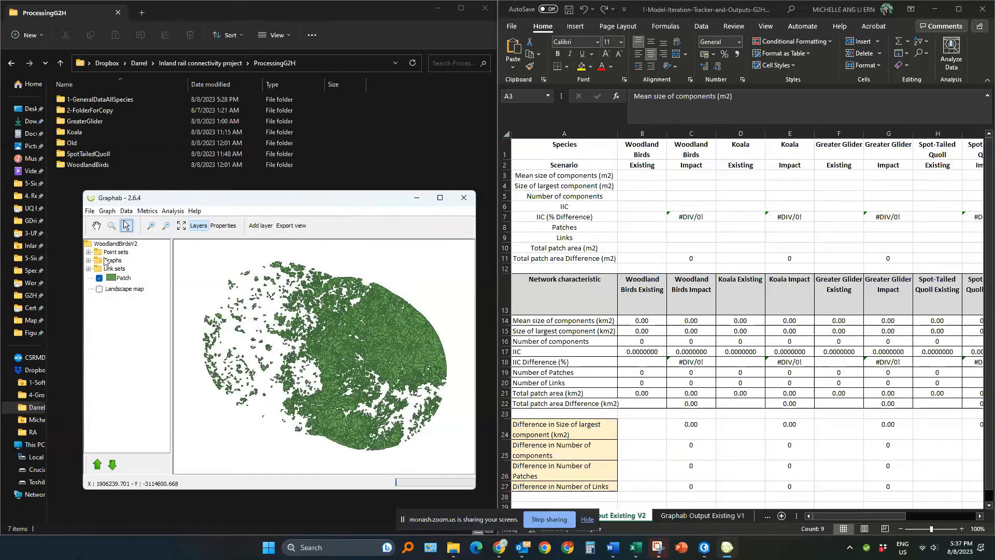
Expand Graph1000 in the layer tree and compute its global metric Mean size of the components (MSC).
click(88, 260)
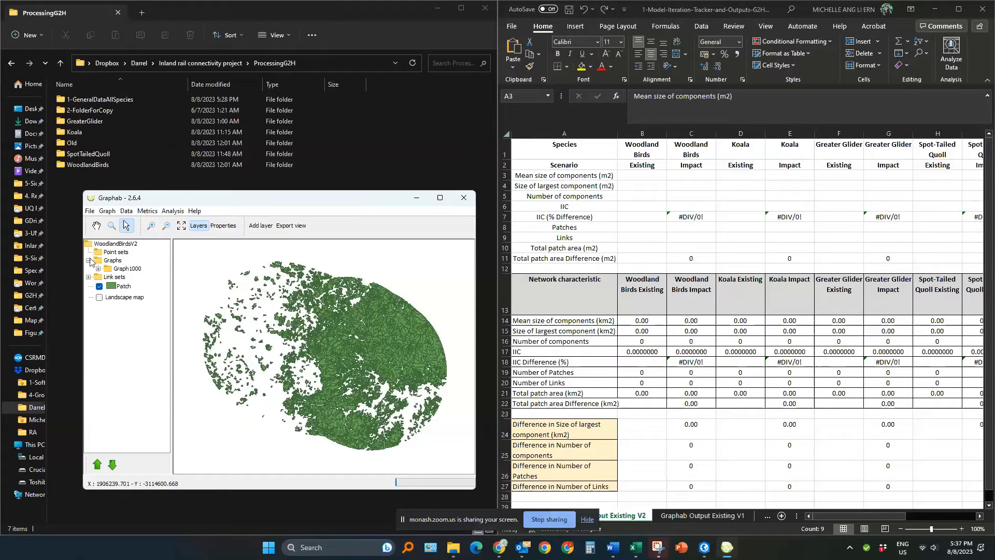
click(97, 269)
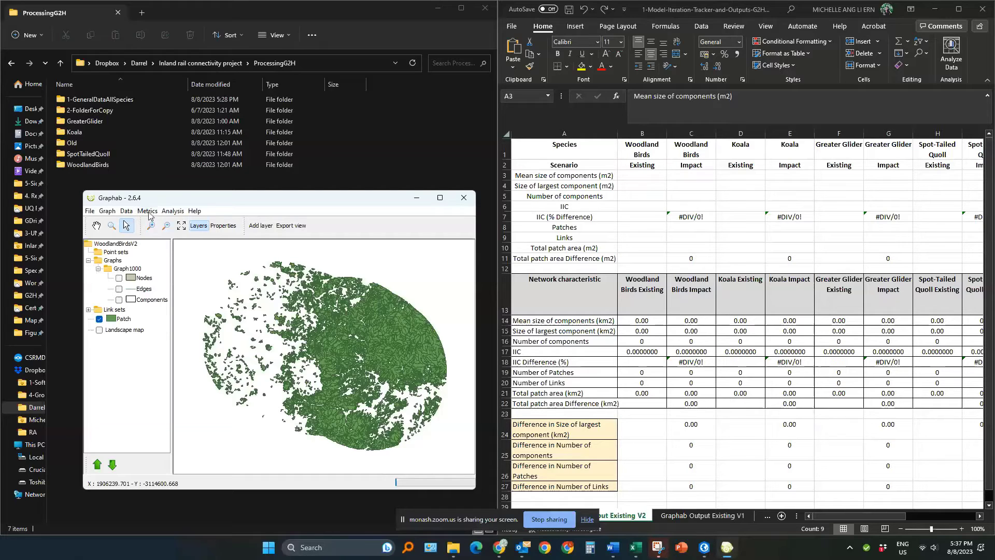
click(148, 212)
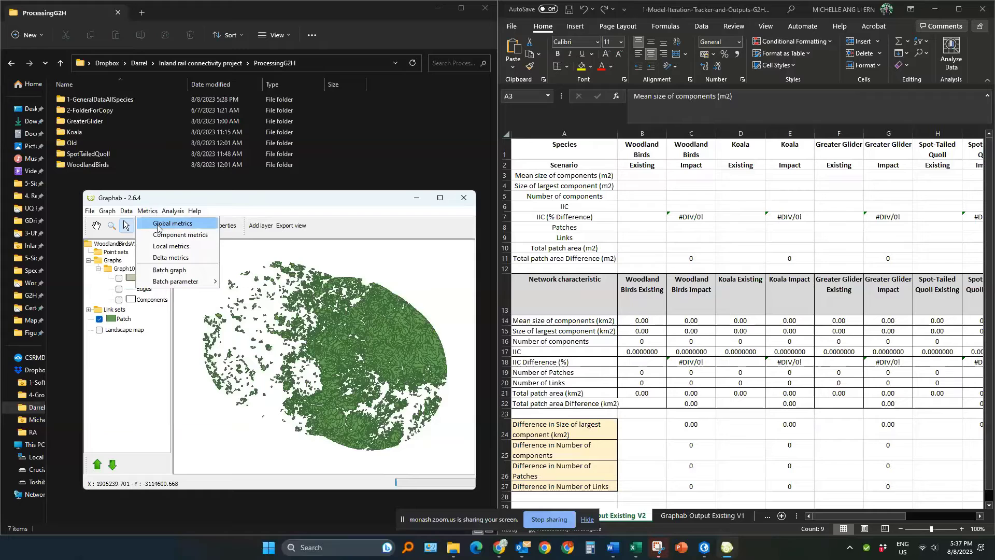
click(154, 201)
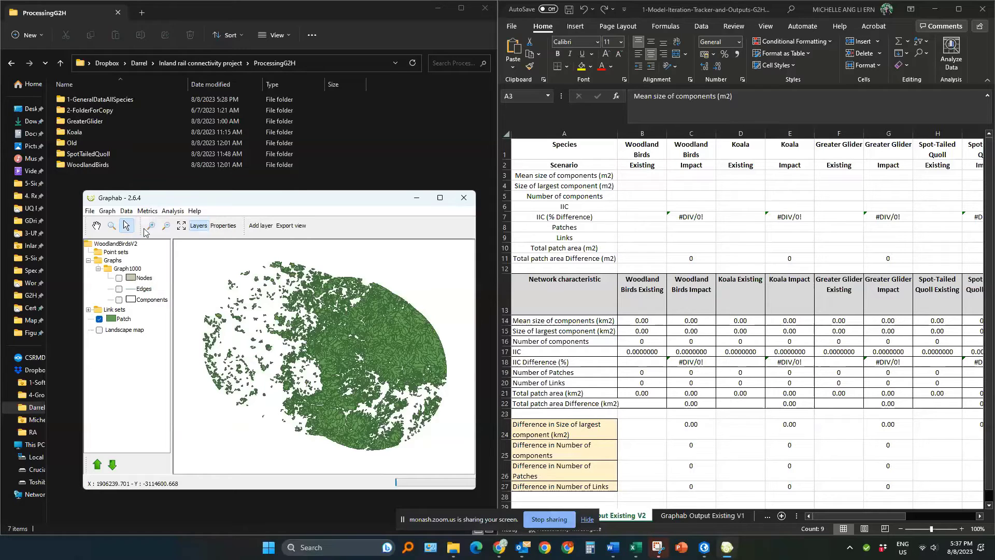
click(151, 211)
click(161, 225)
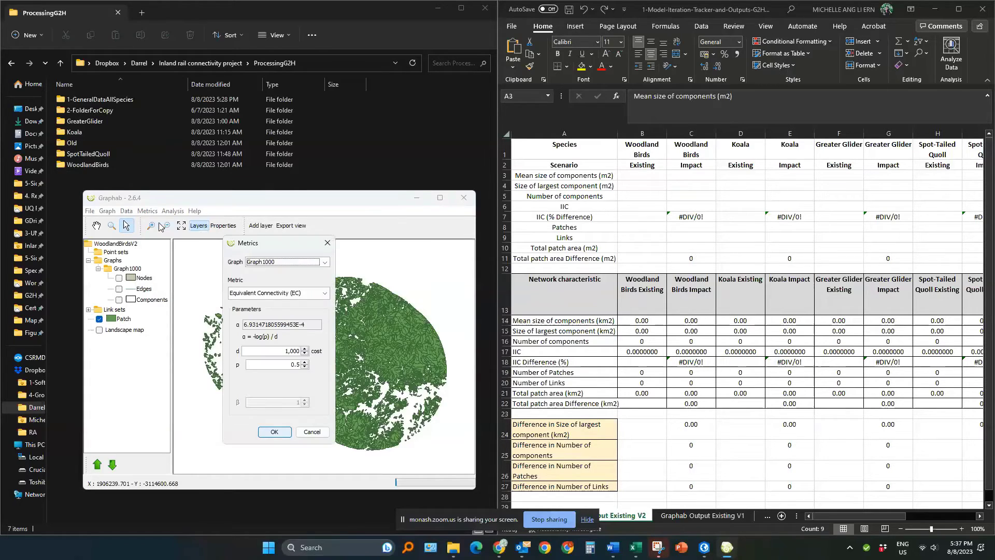
click(286, 294)
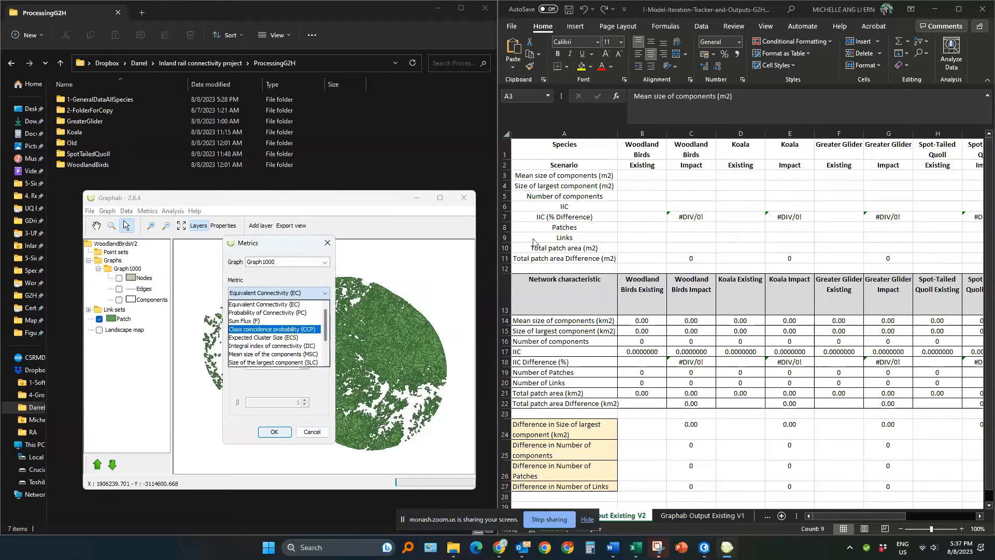
scroll(269, 348, down, 1)
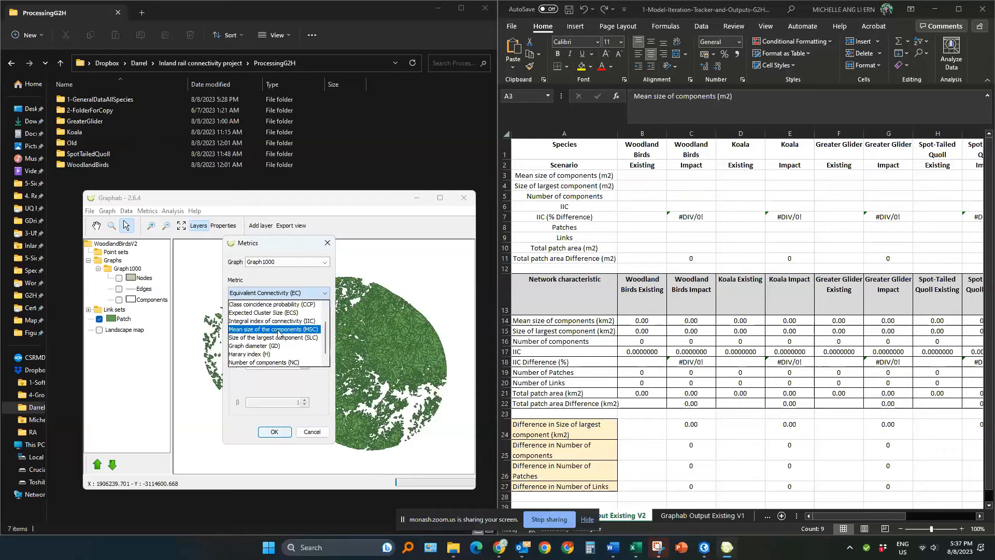
click(278, 333)
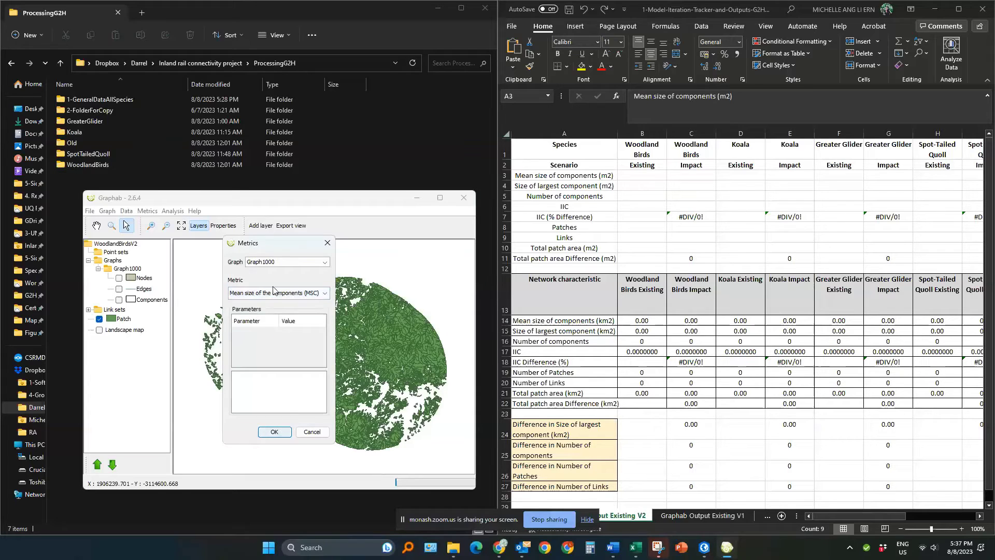
click(277, 433)
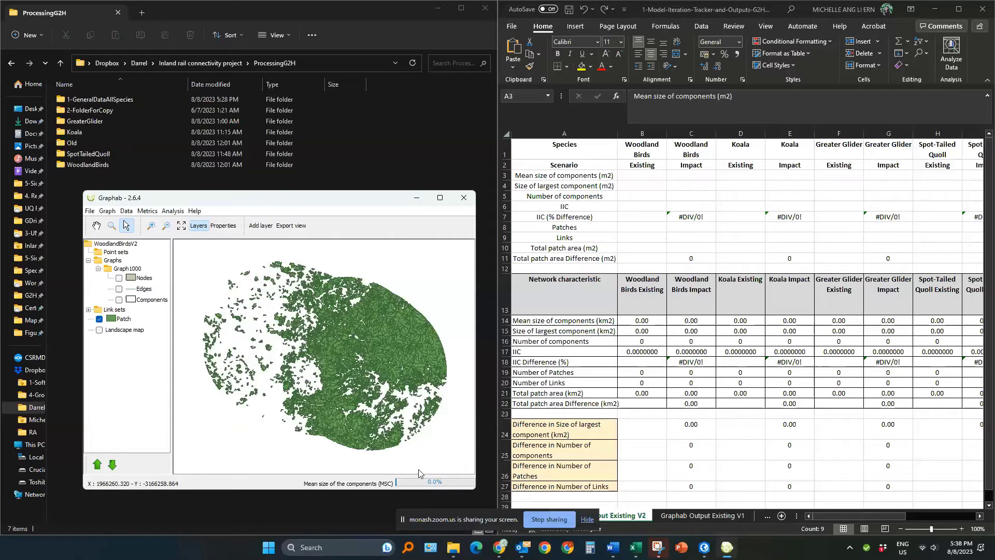
Record the MSC result 1.41336E7 in B3 of the Excel tracker for Woodland Birds Existing and dismiss the result message.
double_click(244, 297)
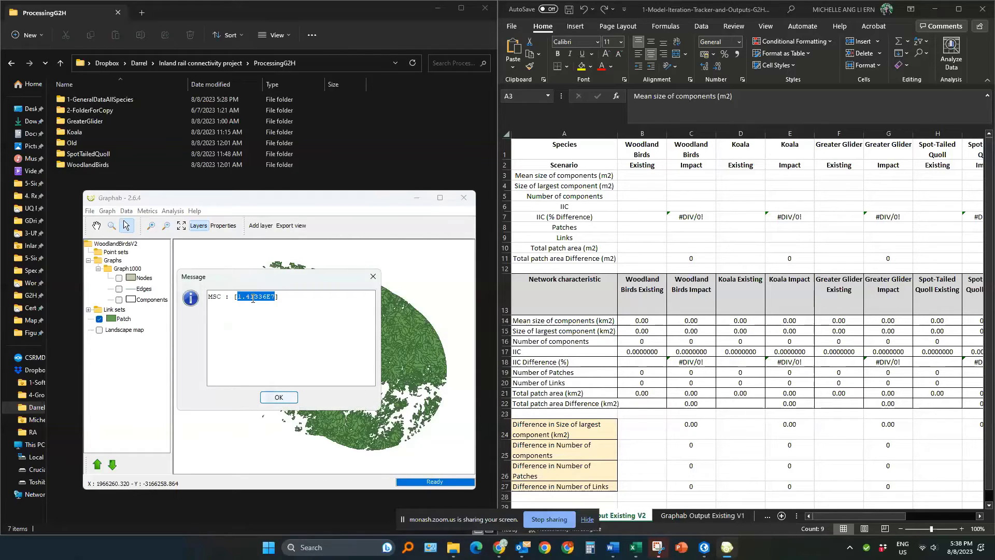
drag(596, 177, 596, 258)
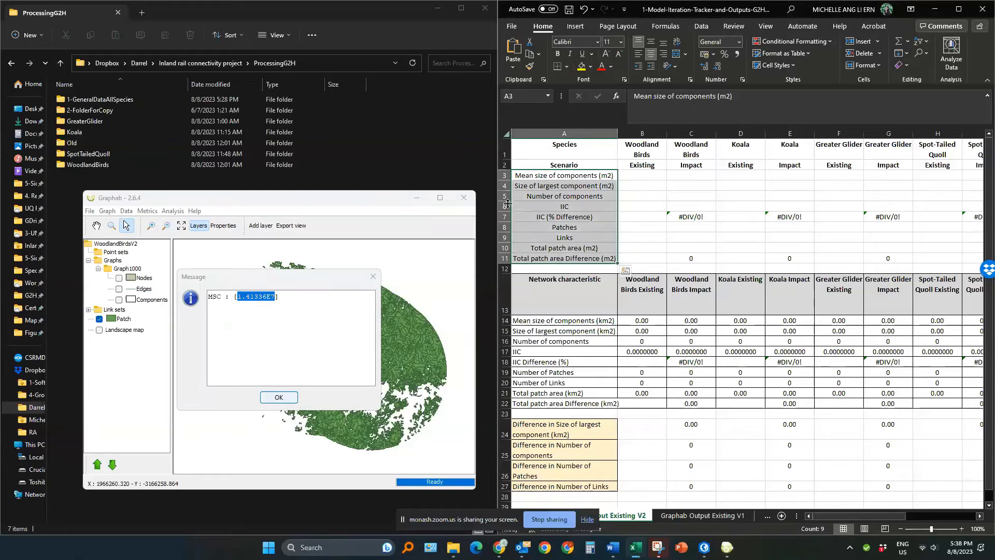
double_click(643, 176)
text(1.41336E7)
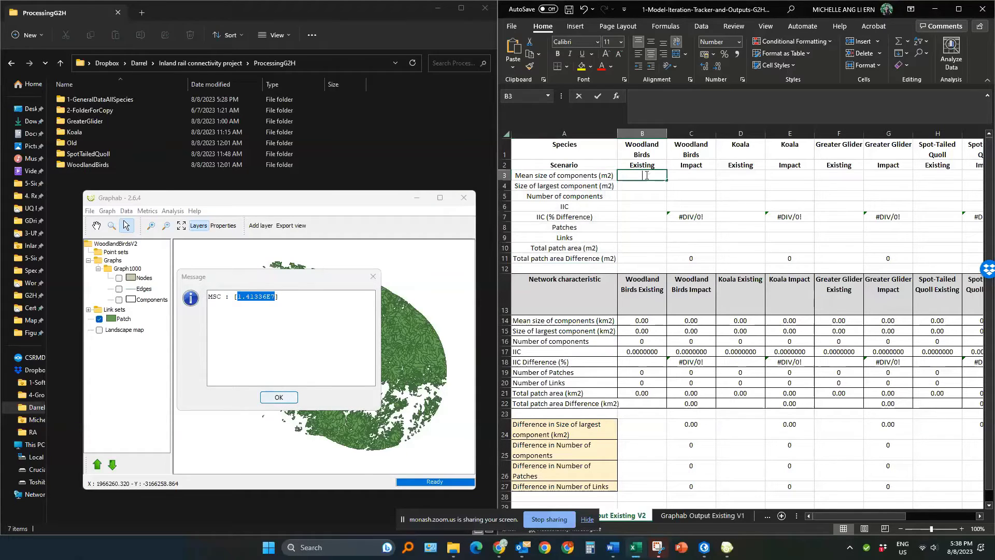
click(643, 195)
click(605, 187)
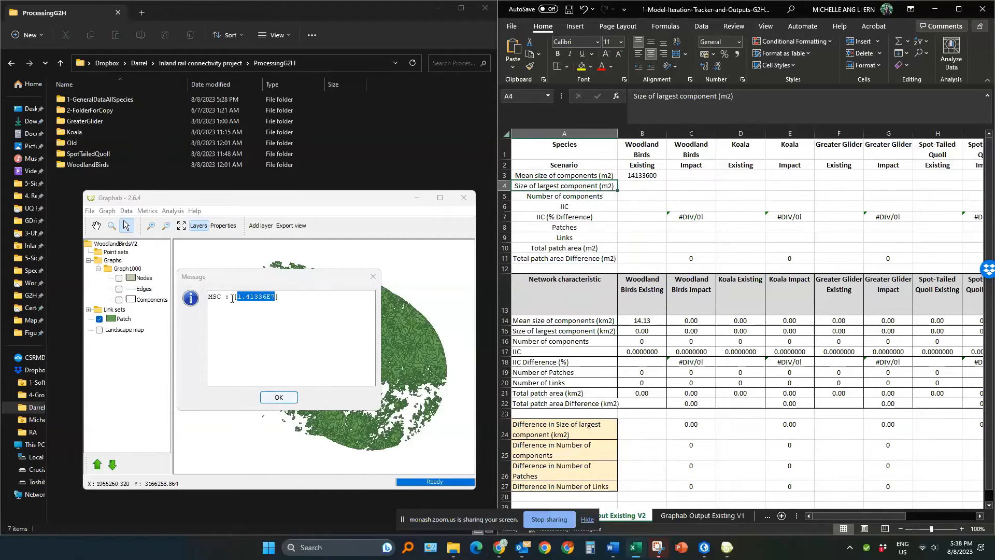
click(279, 397)
Compute the global metric Size of the largest component (SLC) for Graph1000 in Graphab.
click(147, 211)
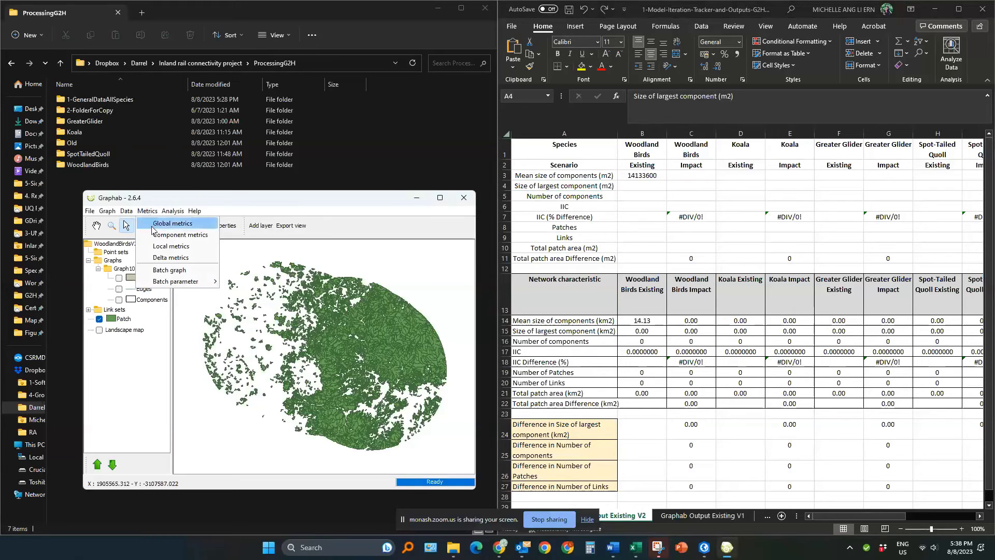
click(165, 221)
click(253, 294)
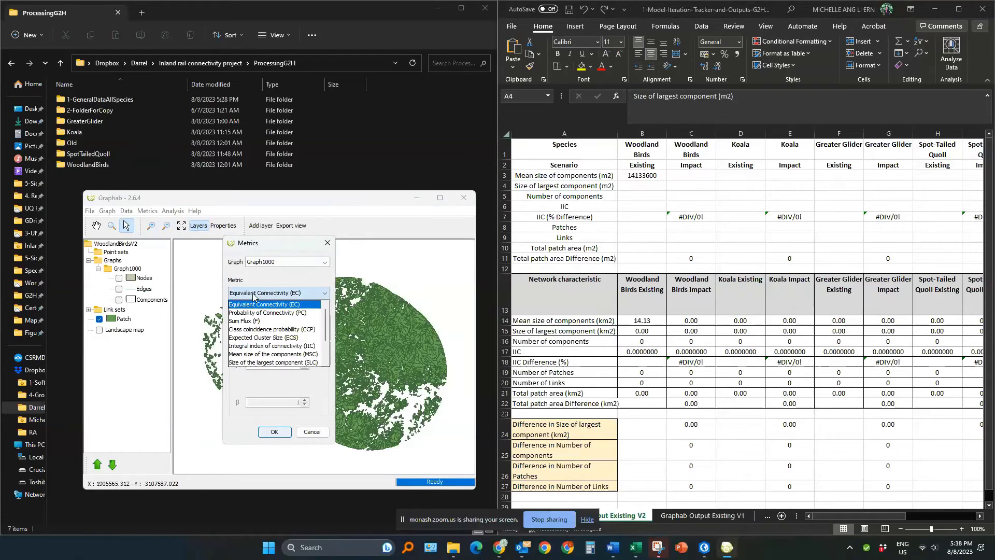
click(264, 362)
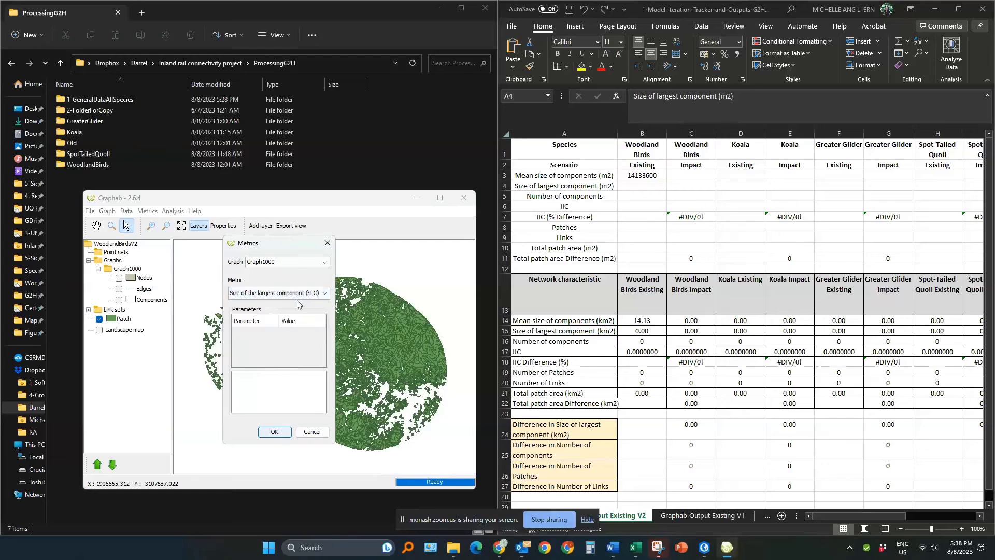
click(274, 432)
Copy the SLC result 9.42692E8 into B4 of the Excel tracker for Woodland Birds Existing and dismiss the result message.
double_click(254, 296)
key(ctrl+c)
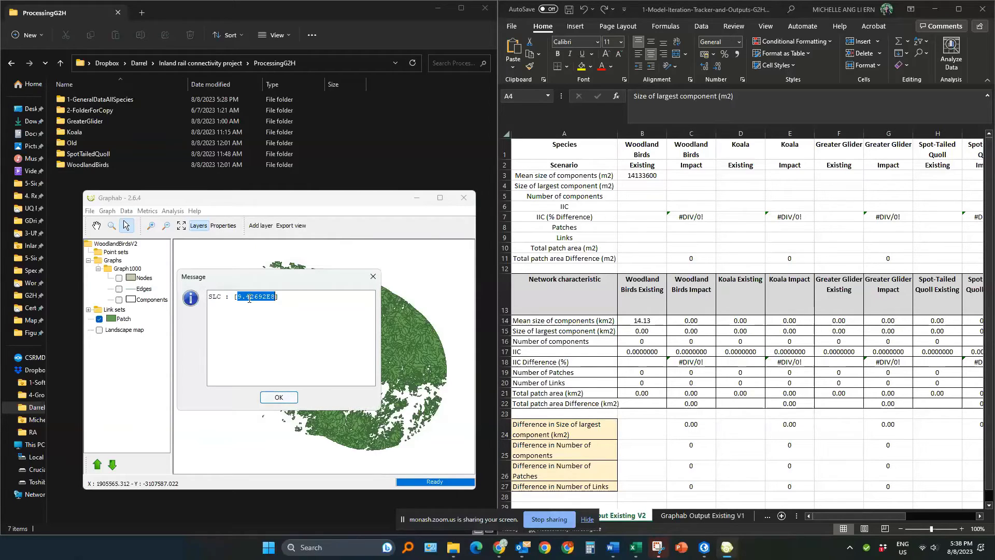
click(637, 185)
key(ctrl+v)
key(Return)
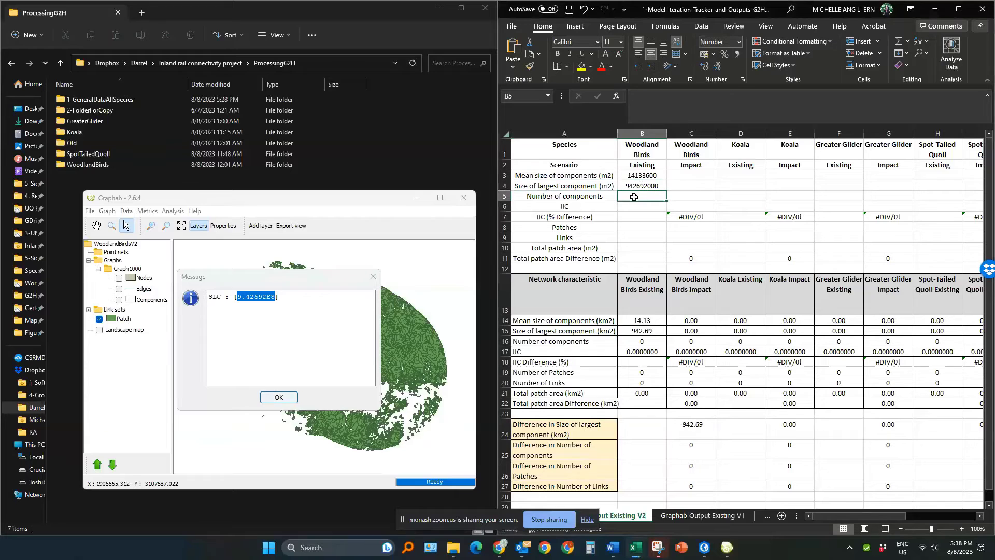
click(294, 399)
Compute the global metric Number of components (NC) for Graph1000 in Graphab.
click(148, 211)
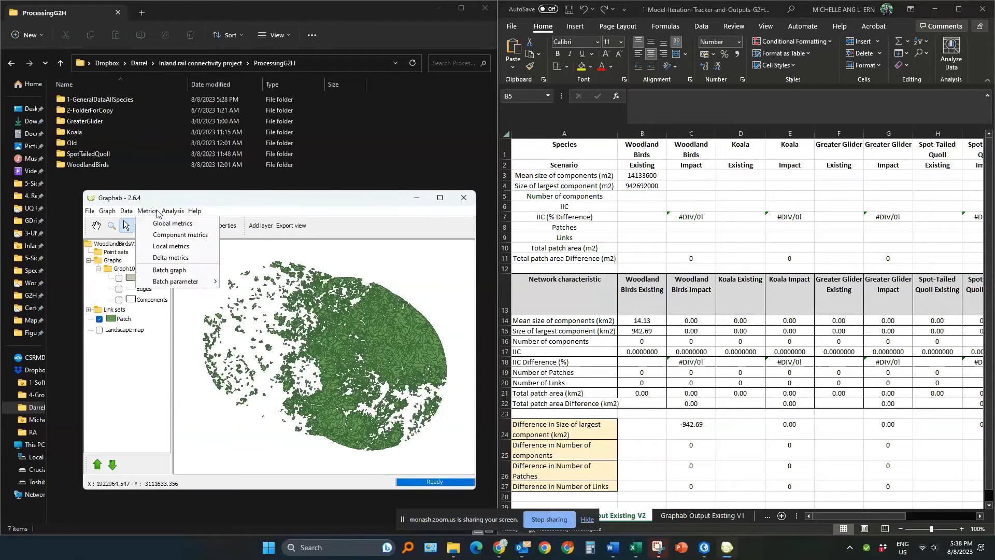
click(155, 224)
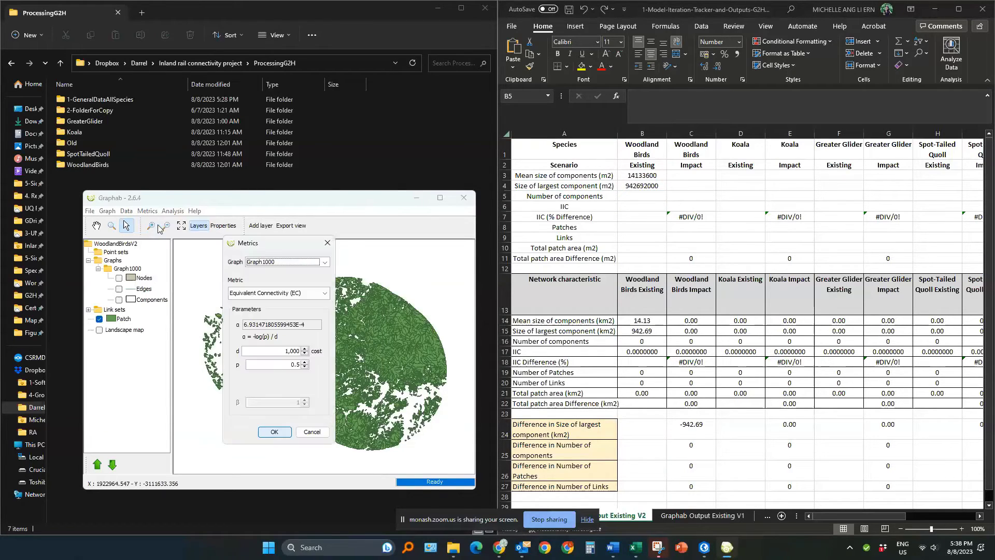
click(277, 293)
scroll(277, 336, down, 3)
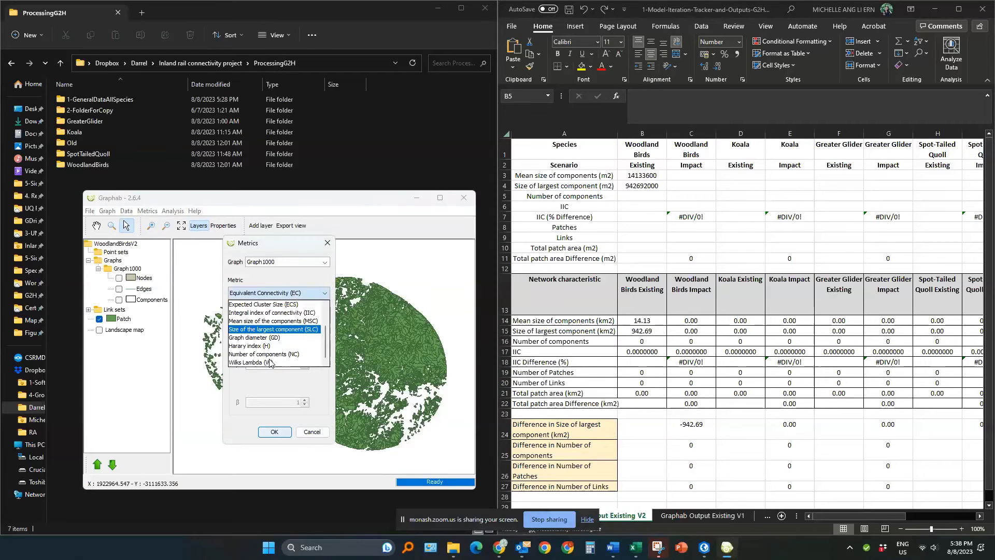
click(272, 357)
click(283, 432)
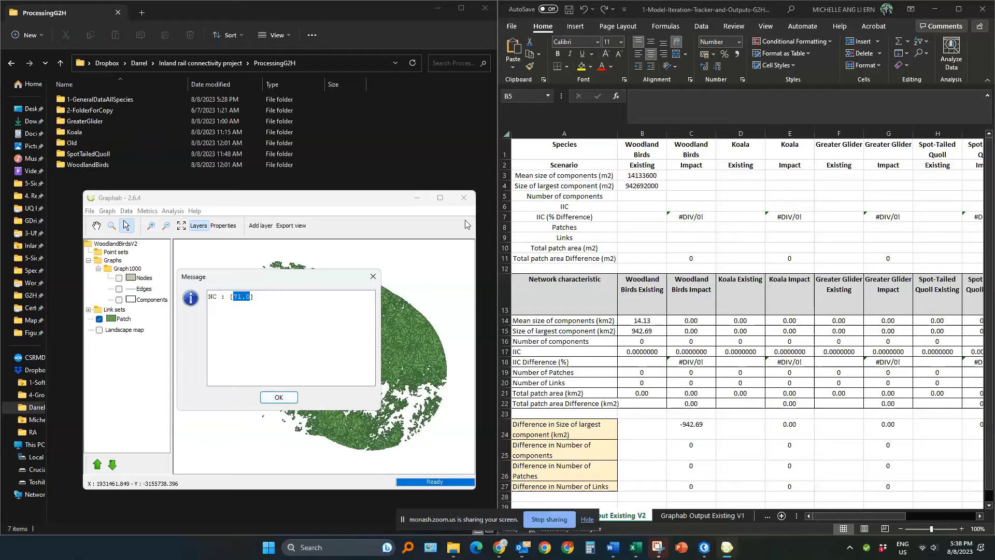
Record the NC result 71.0 in B5 of the Excel tracker for Woodland Birds Existing and dismiss the result message.
click(641, 197)
text(71.0)
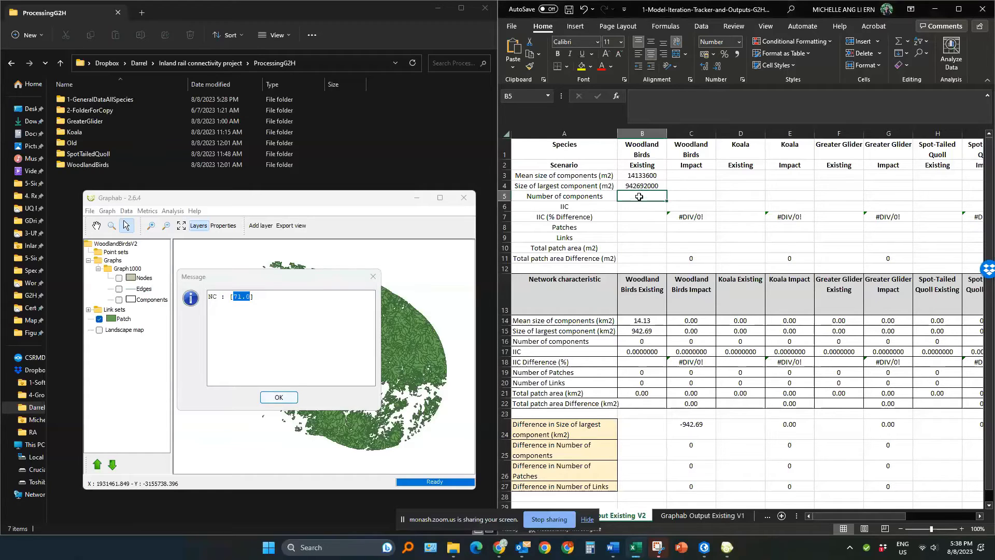
click(641, 206)
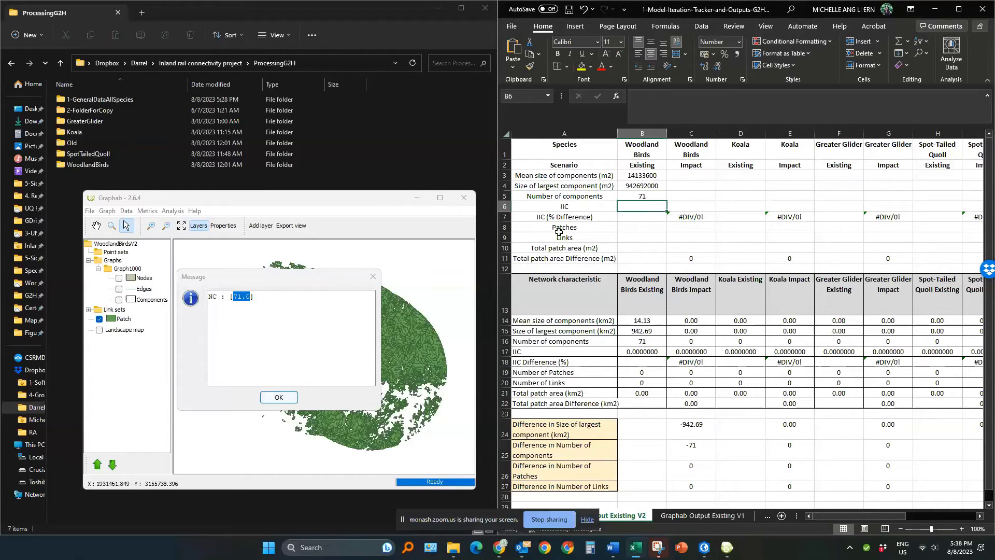
click(285, 397)
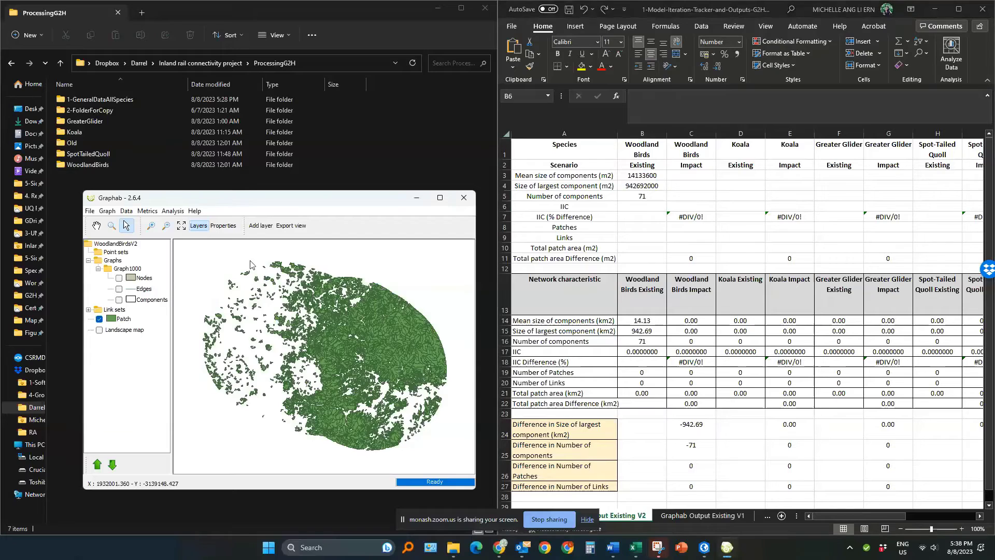
Compute the global metric Integral index of connectivity (IIC) for Graph1000 in Graphab.
click(149, 211)
click(173, 224)
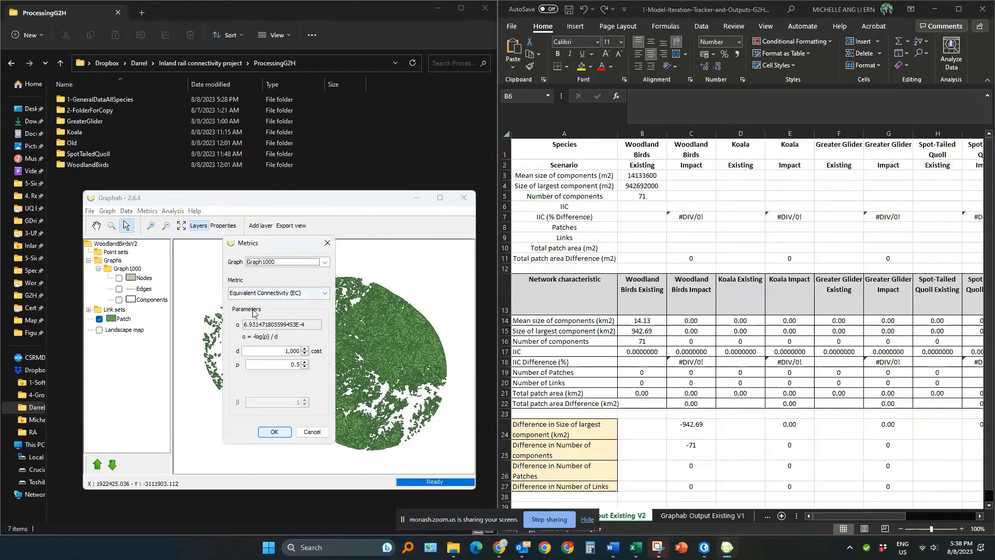
click(270, 294)
click(274, 354)
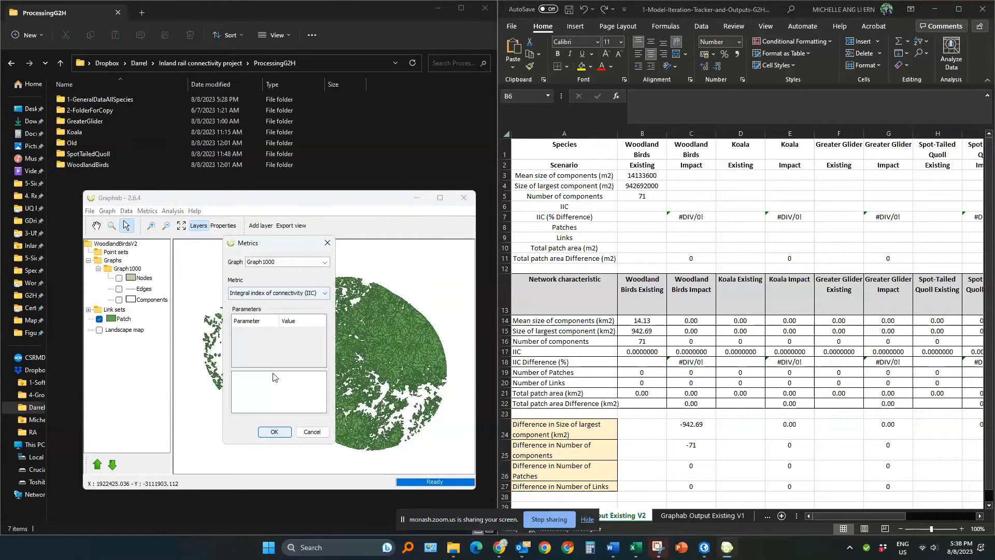
click(275, 433)
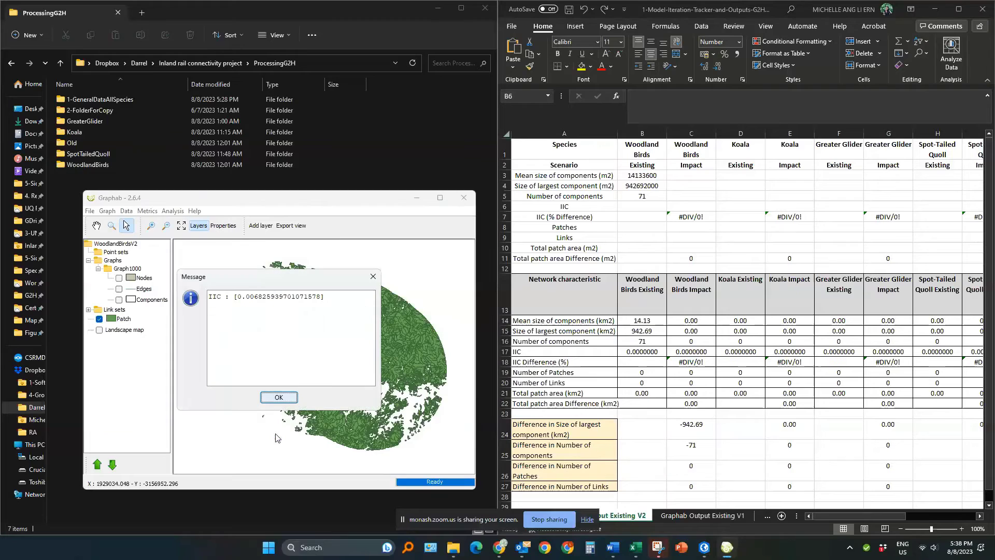
Copy the IIC result 0.006825939701071578 into B6 of the Excel tracker for Woodland Birds Existing and dismiss the result message.
double_click(253, 296)
key(ctrl+c)
click(641, 206)
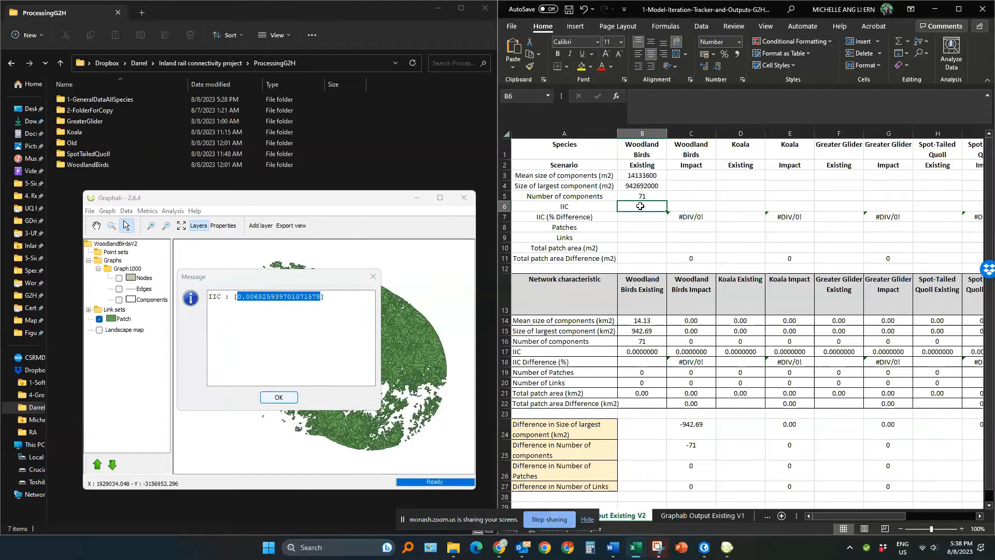
double_click(641, 207)
key(ctrl+v)
click(643, 237)
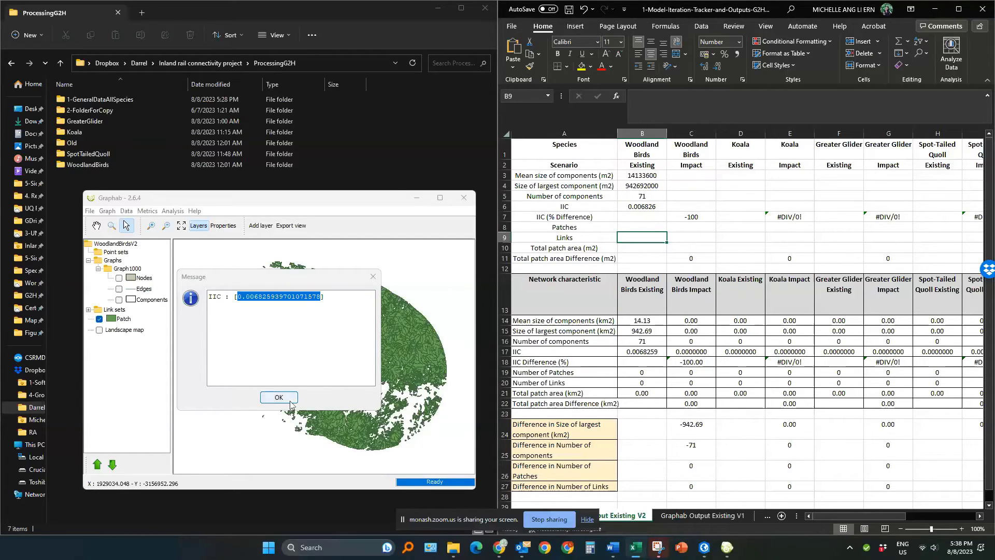
click(278, 398)
Review the global metrics that Graphab offers for Graph1000, without computing another one, and return to the Excel tracker.
click(148, 211)
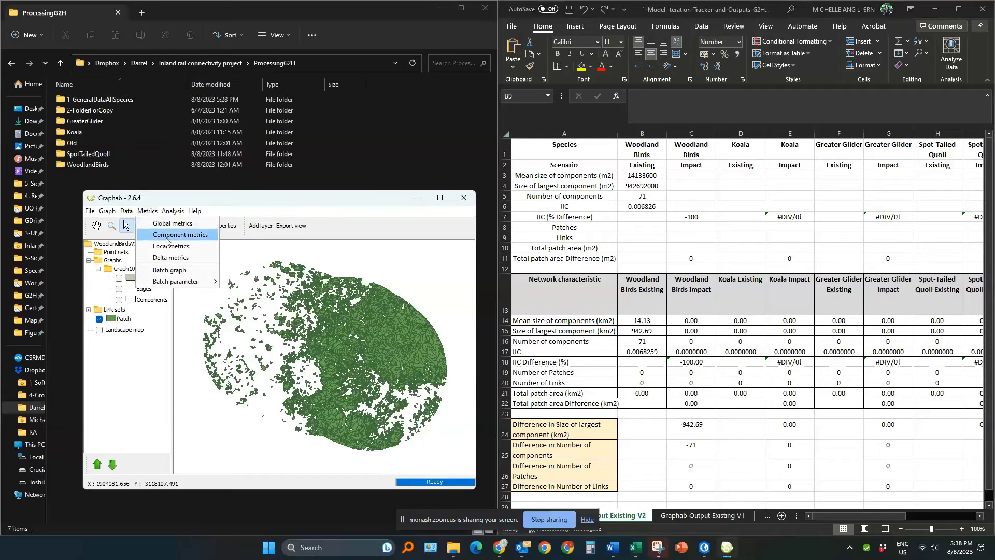
click(171, 224)
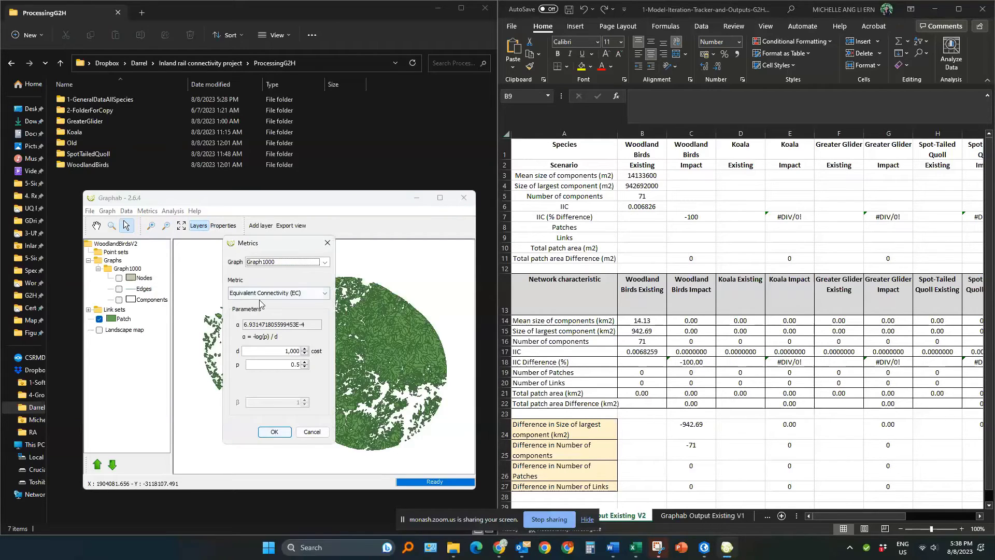
click(262, 293)
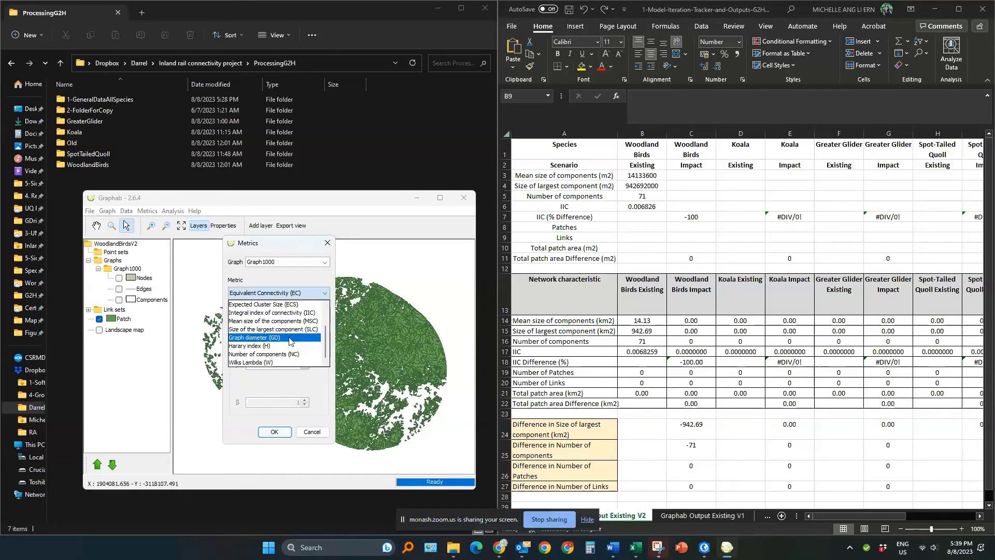
scroll(289, 338, up, 2)
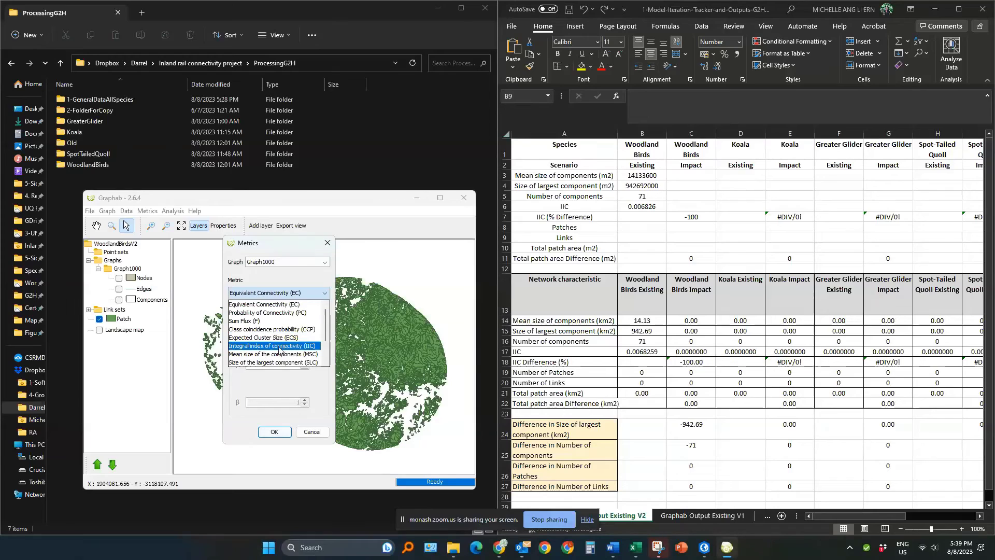
scroll(270, 354, down, 2)
scroll(259, 350, up, 2)
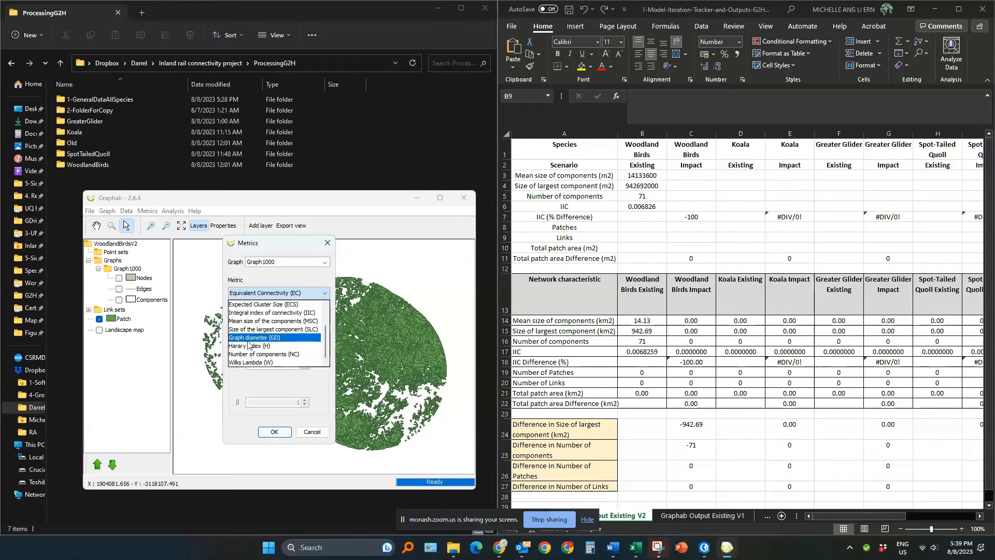
scroll(249, 344, up, 1)
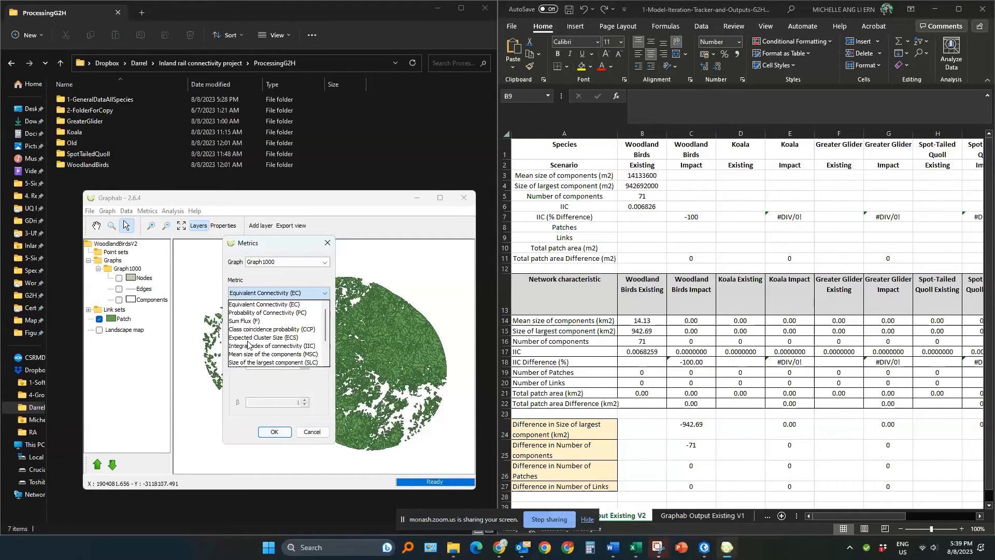
click(281, 387)
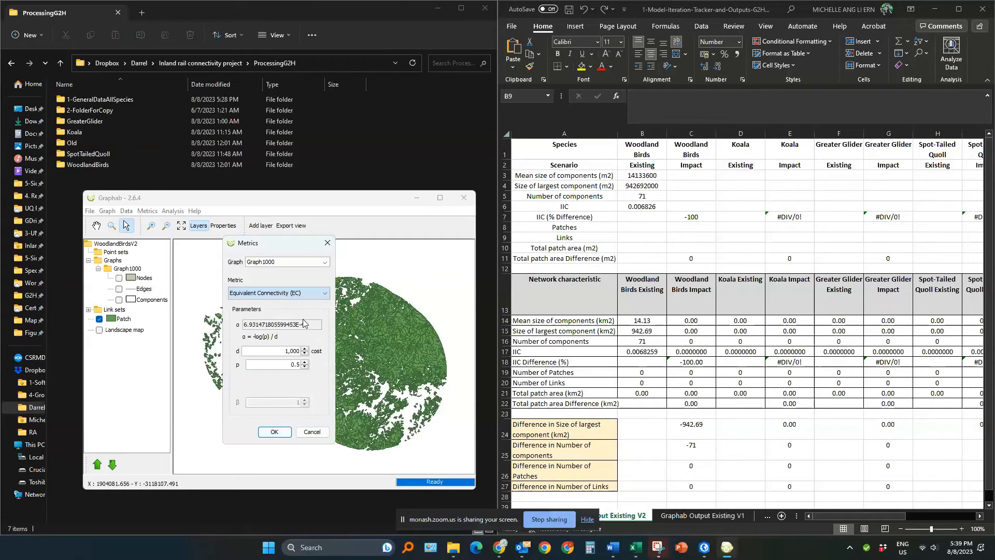
click(614, 185)
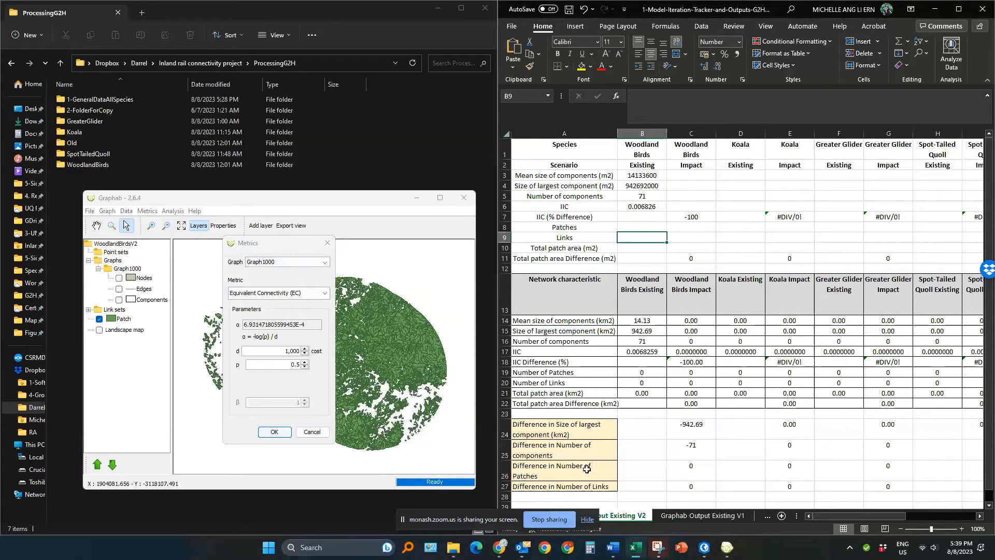
Switch to the WSP-Map-Clean-Phase2 project in ArcGIS Pro and open the Woodland Birds Patches attribute table in the Graphab Output map.
click(708, 555)
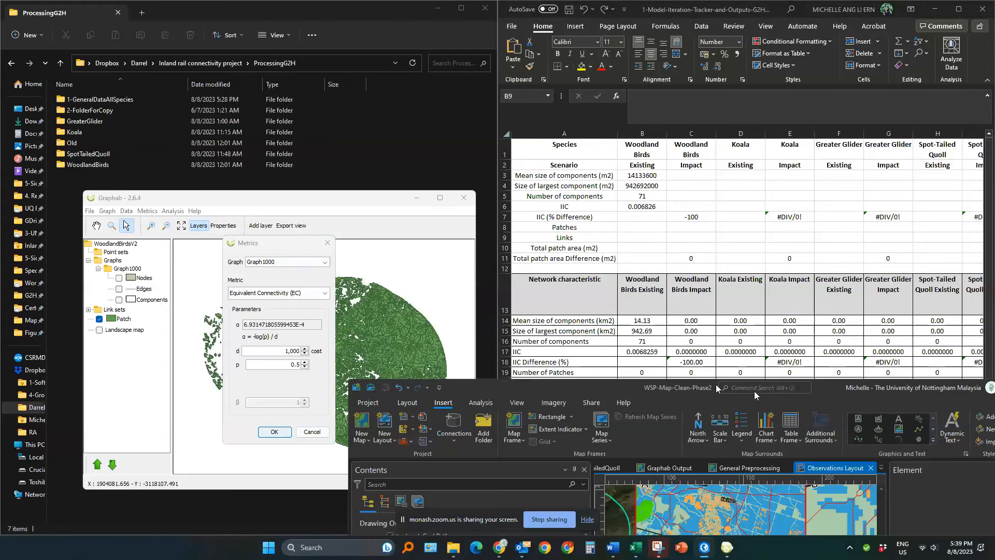
click(754, 391)
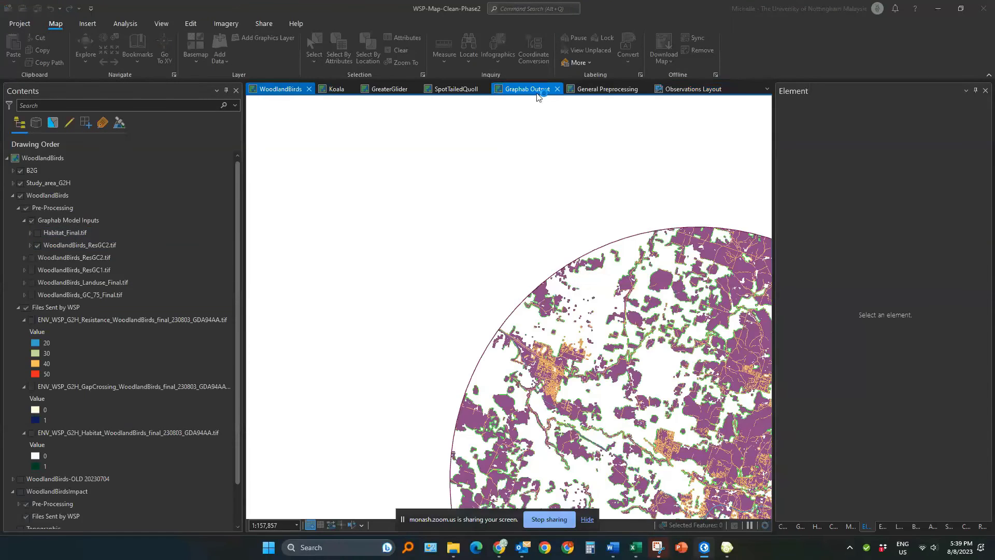
click(536, 91)
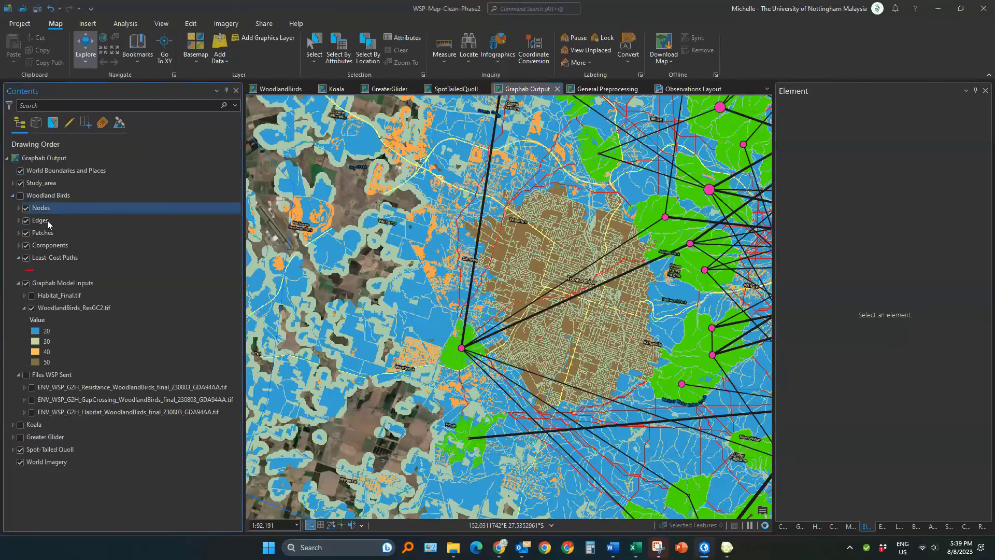
click(40, 220)
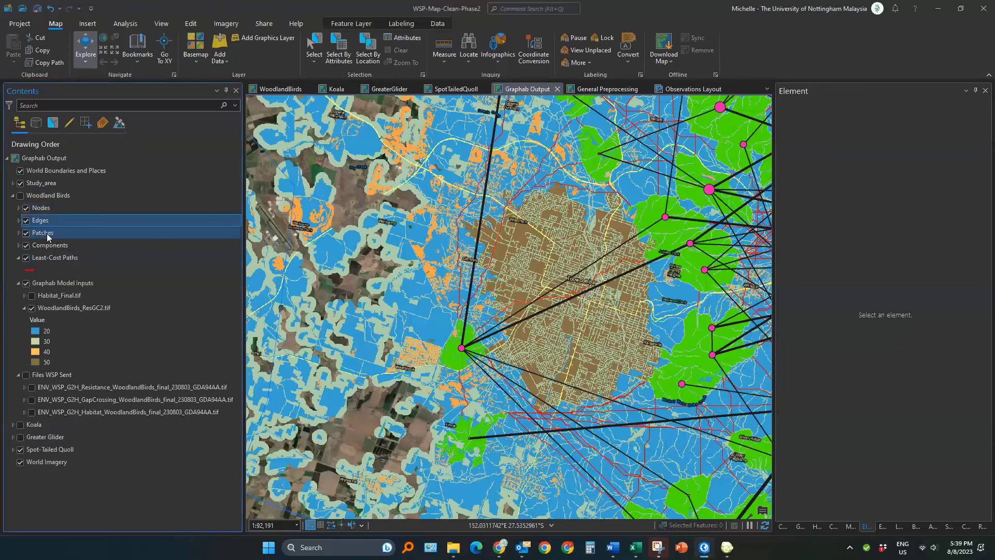
key(alt+Tab)
key(alt+Tab)
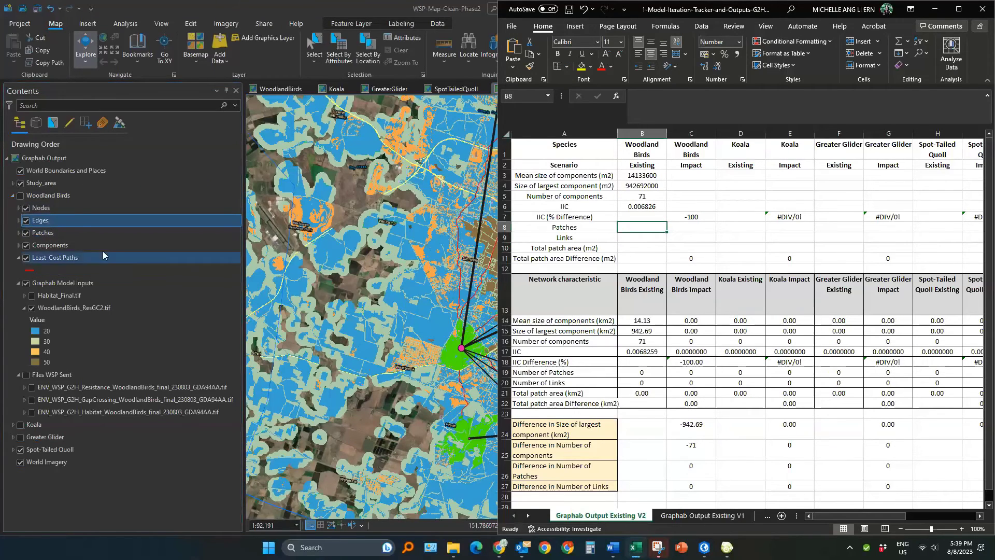
click(75, 234)
key(ctrl+t)
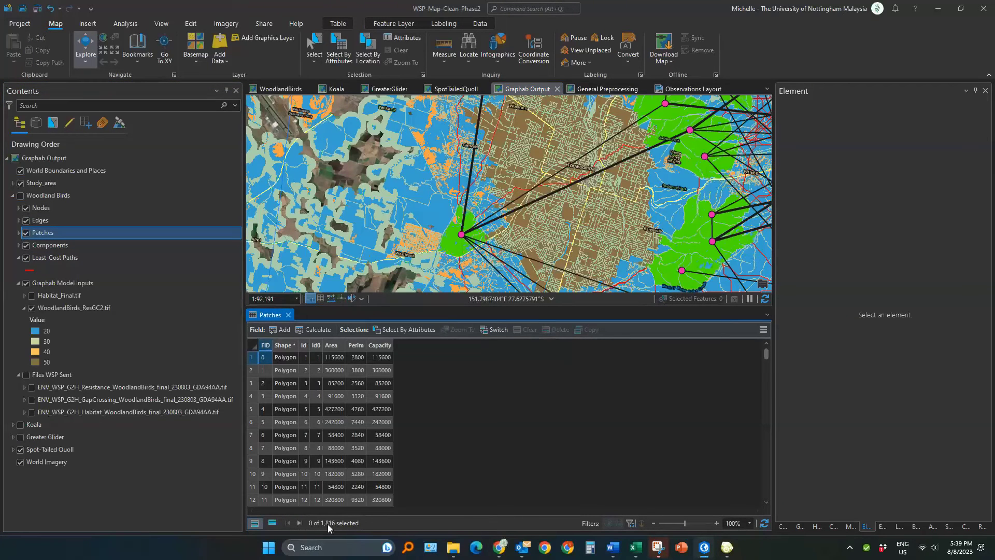
Enter the patch count 1816 in B8 of the Excel tracker for Woodland Birds Existing.
key(alt+Tab)
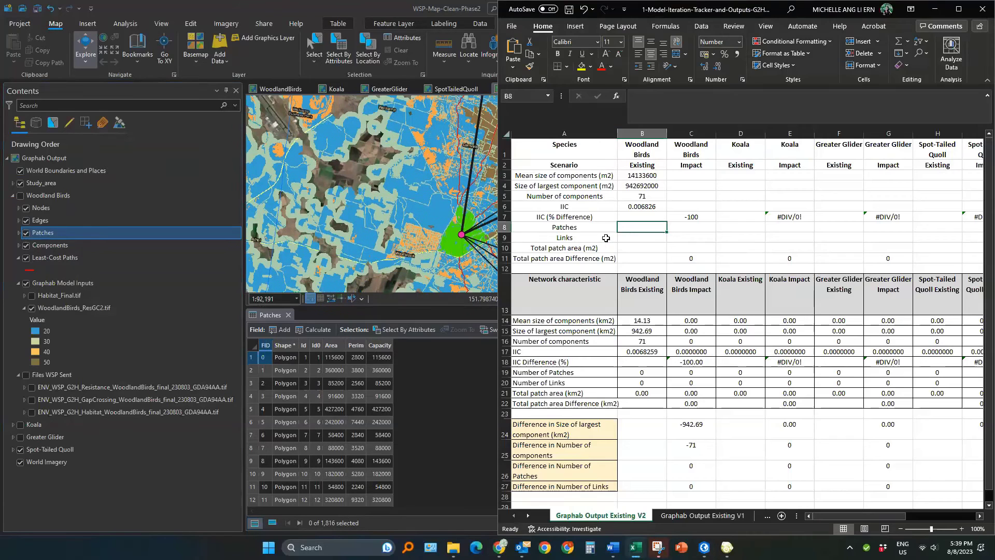
text(18)
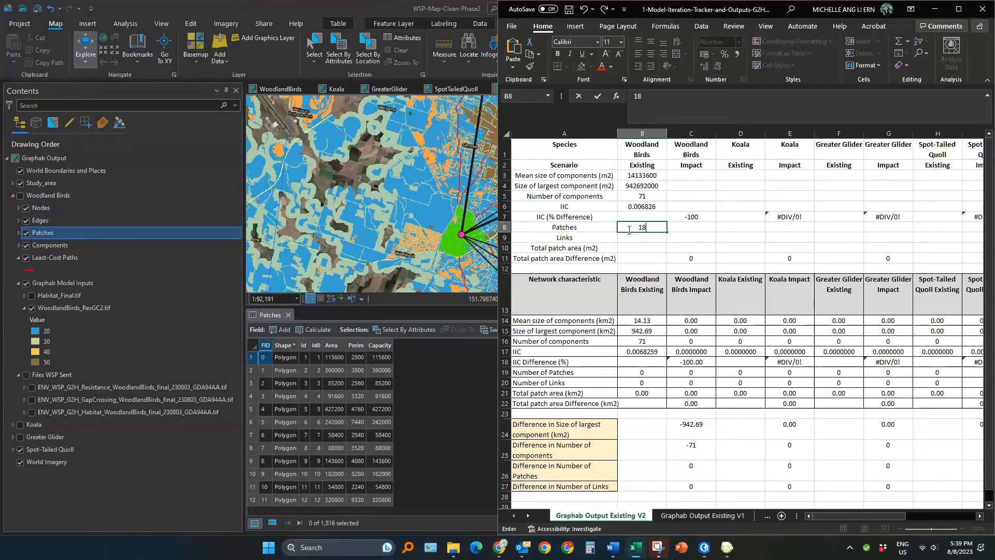
text(1)
text(6)
key(Return)
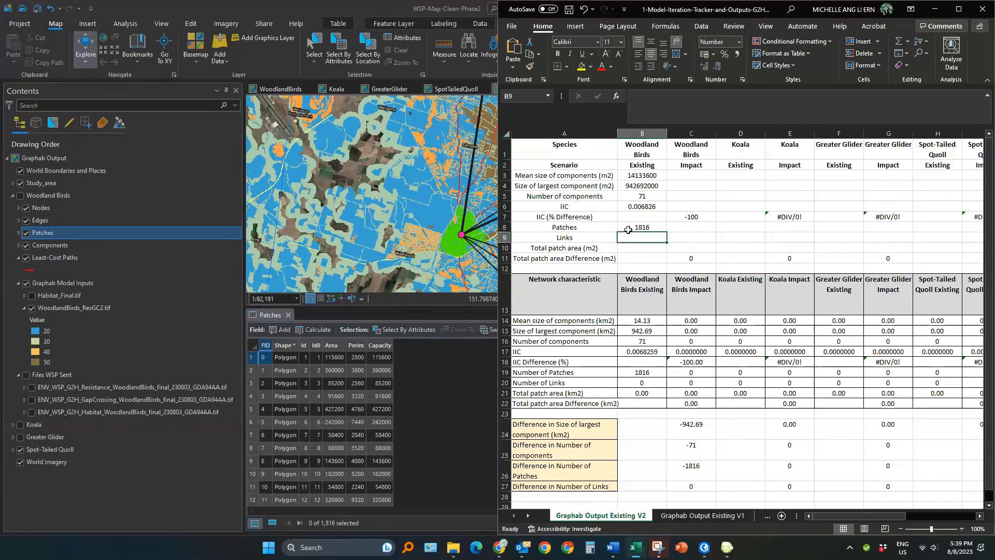
Open the Edges and Least-Cost Paths attribute tables of Woodland Birds in ArcGIS Pro and compare their record counts.
click(55, 220)
key(ctrl+t)
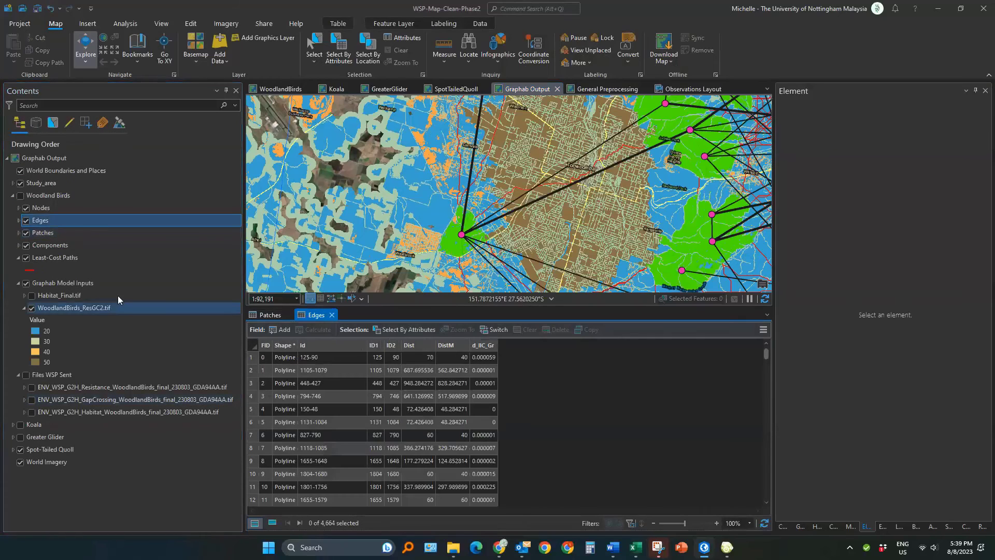
click(75, 259)
key(ctrl+t)
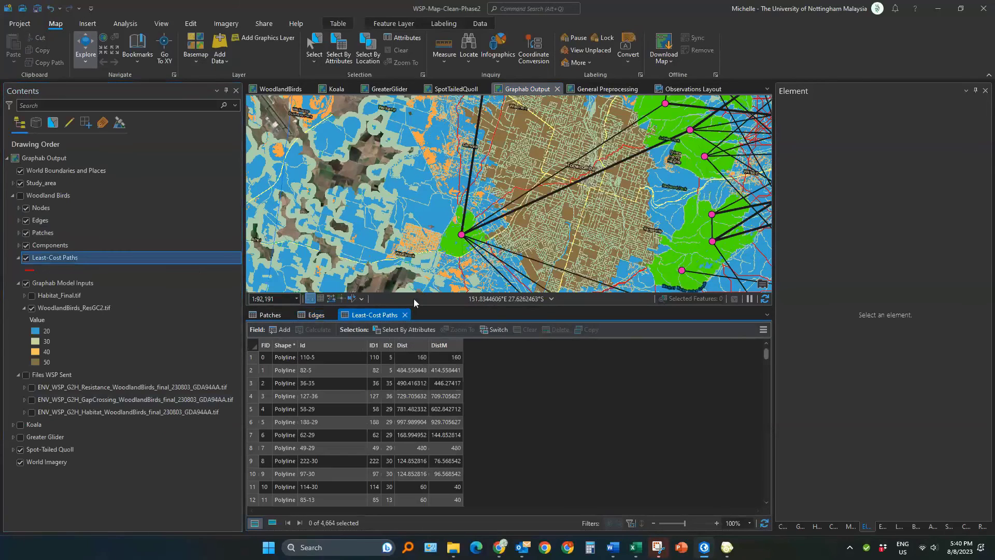
click(313, 316)
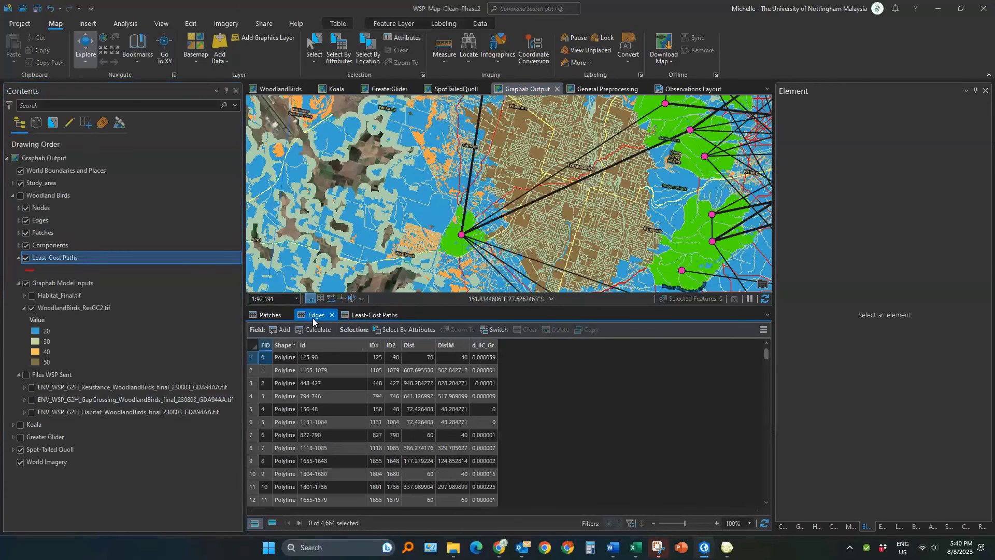
click(350, 316)
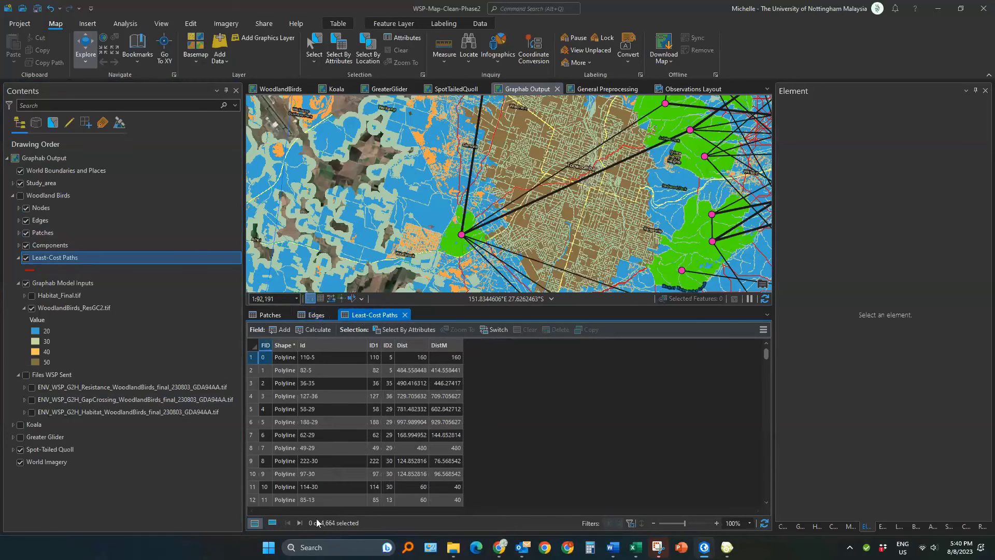
Enter the number of links, 4664, in B9 of the Excel tracker for Woodland Birds Existing.
key(alt+Tab)
click(427, 415)
click(649, 239)
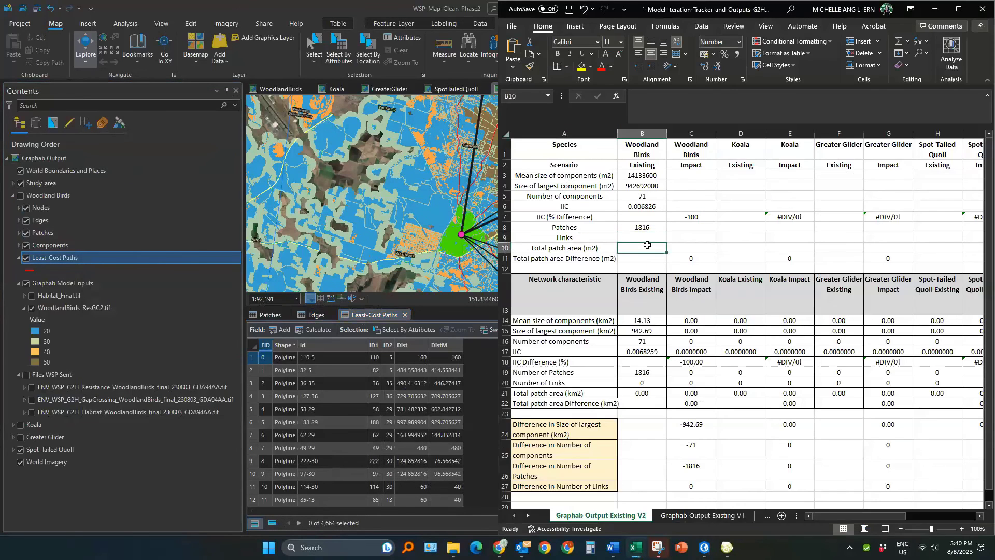
text(4664)
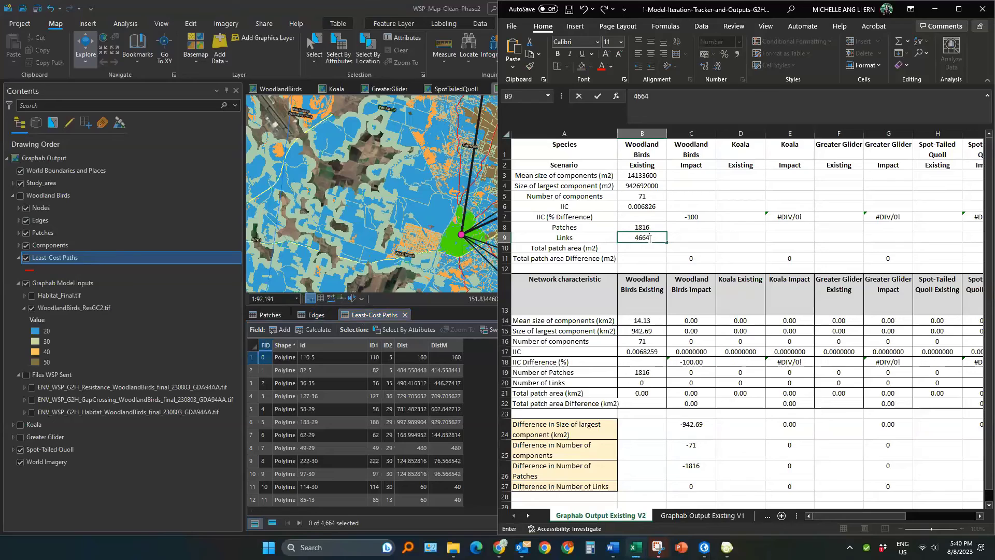
key(Return)
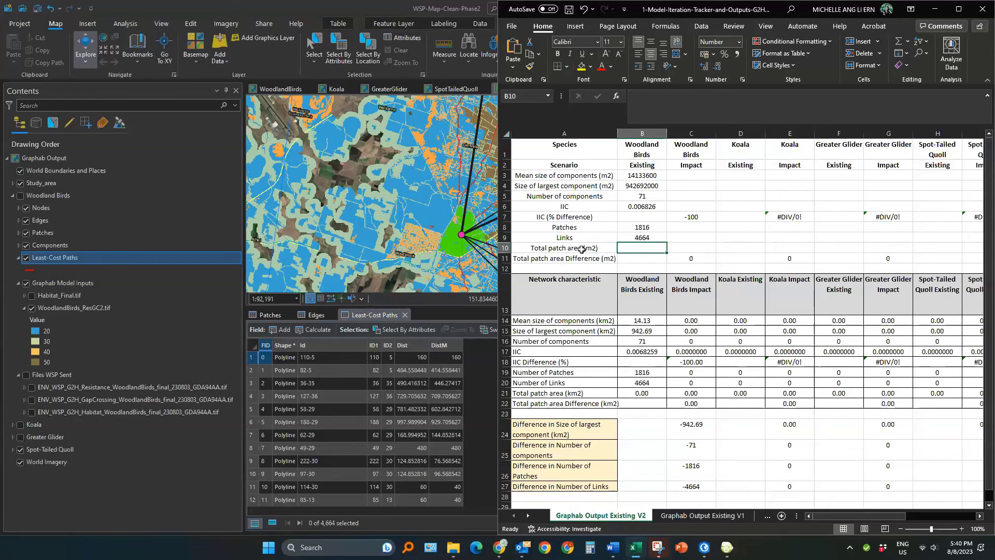
Generate the statistics for the Area field of the Patches attribute table in ArcGIS Pro.
click(261, 317)
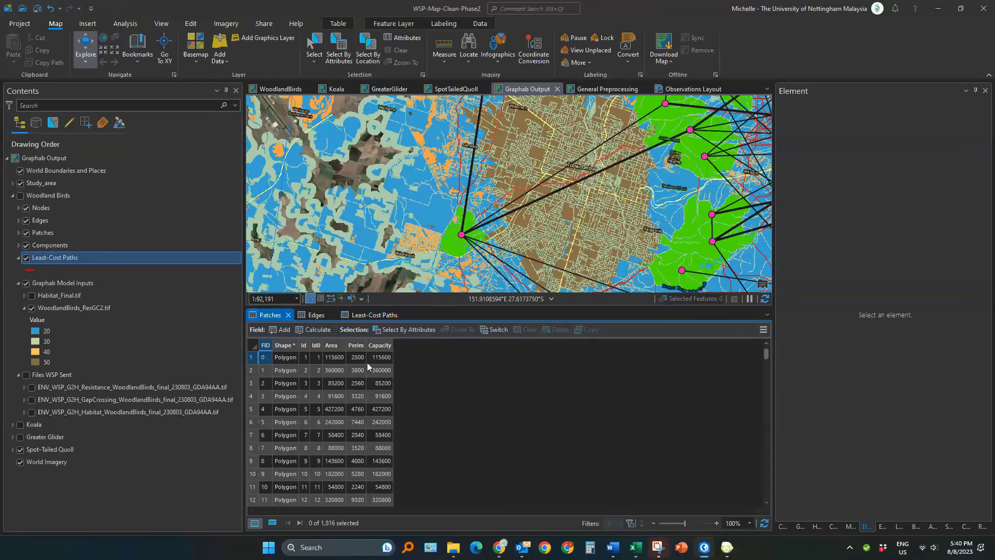
click(336, 346)
right_click(335, 347)
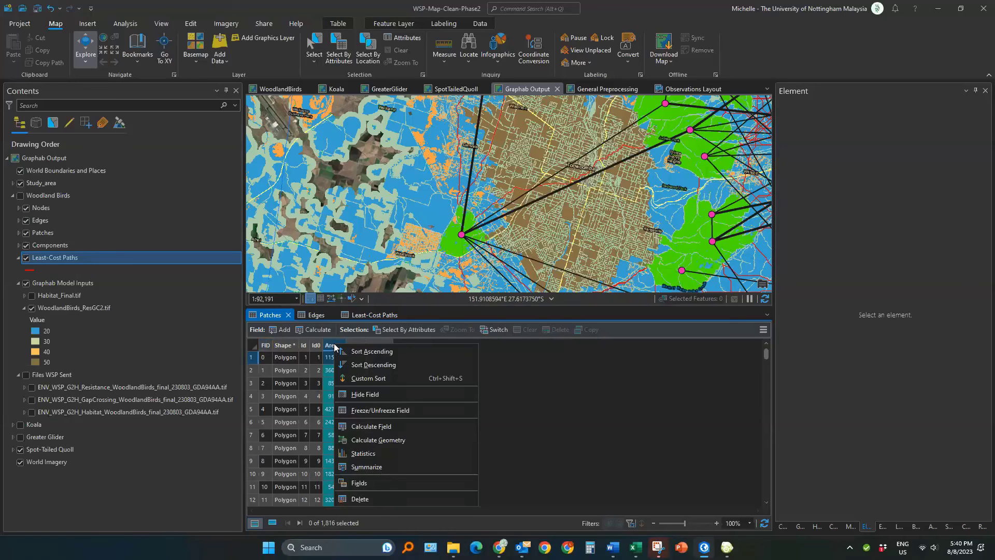
click(378, 453)
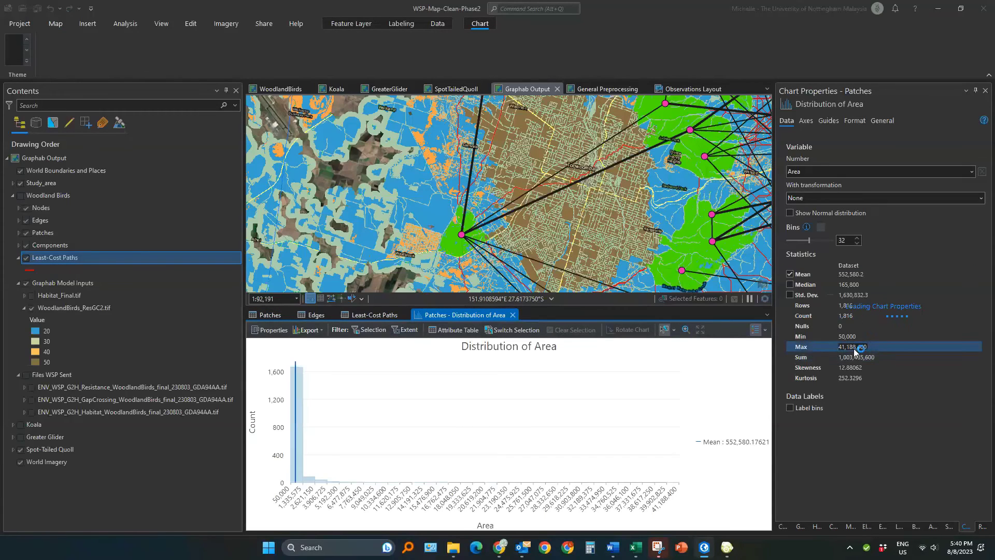
Select the Sum value in the Area statistics, and generate the Area field statistics again from the Patches attribute table.
click(857, 359)
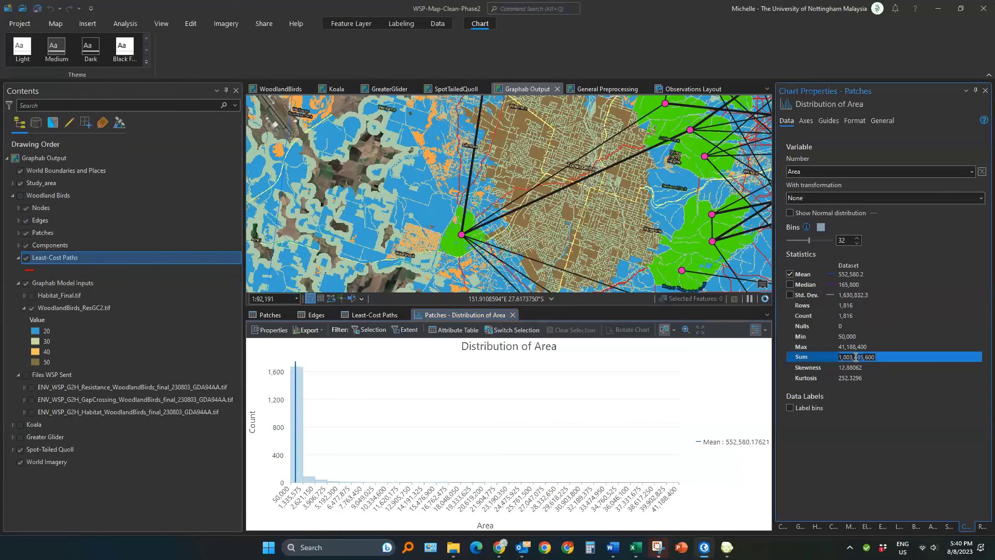
double_click(855, 356)
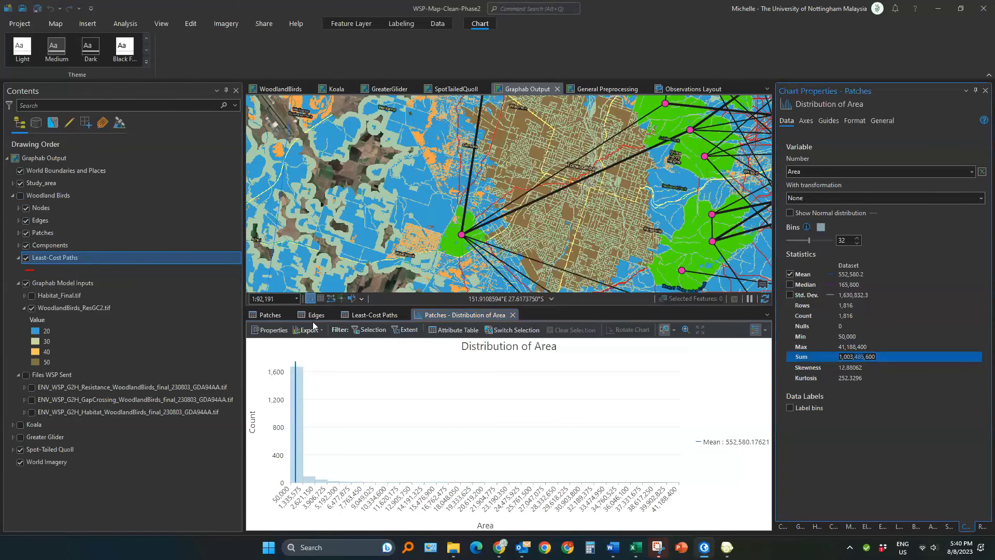
click(270, 315)
right_click(335, 344)
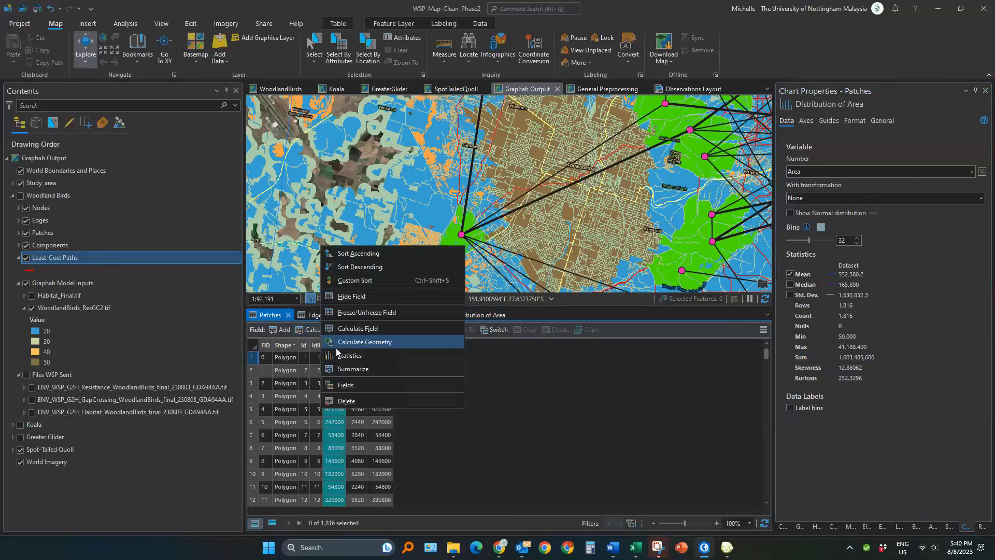
click(353, 369)
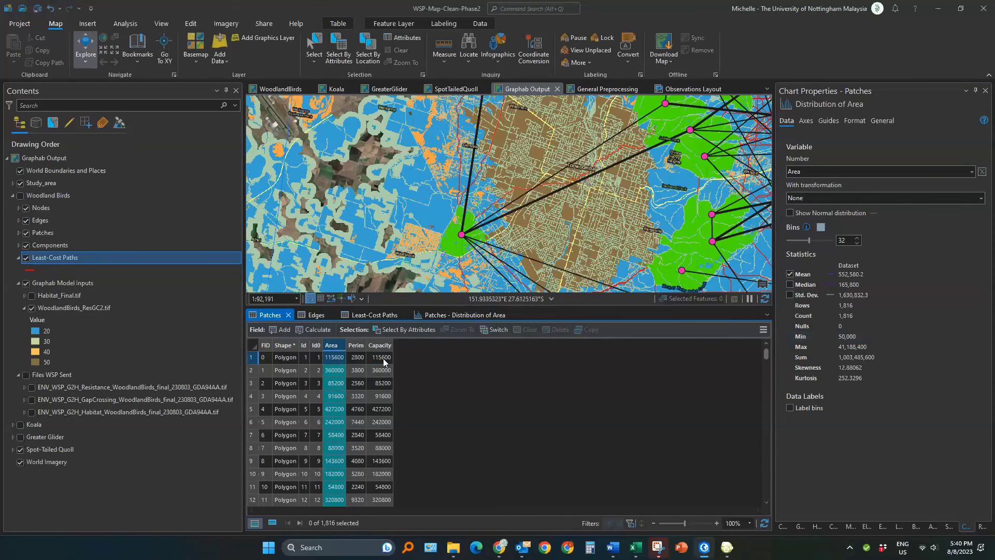
right_click(338, 345)
click(353, 341)
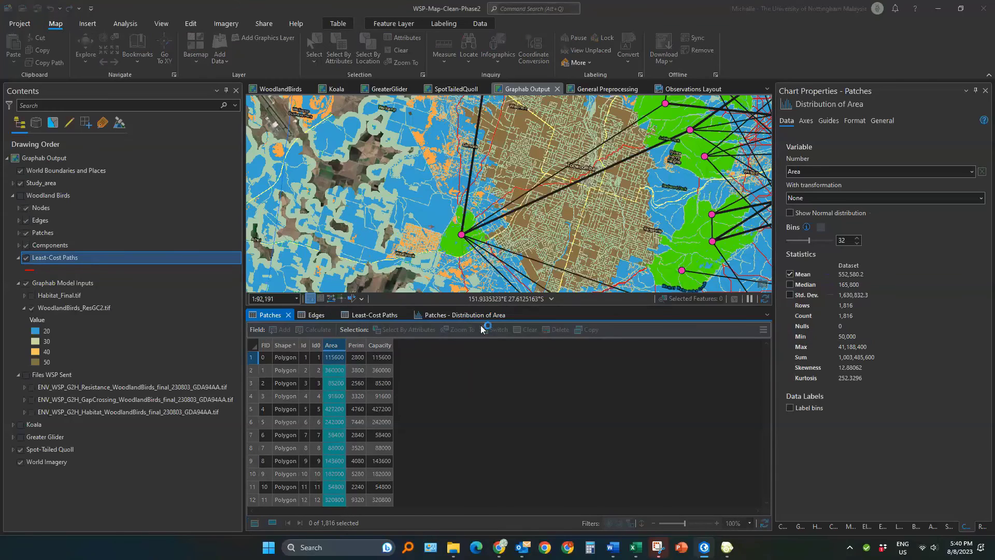
Enter the summed Patches area, 1,003,485,600, in B10 of the Excel tracker as the total patch area and select B3:B10.
click(855, 358)
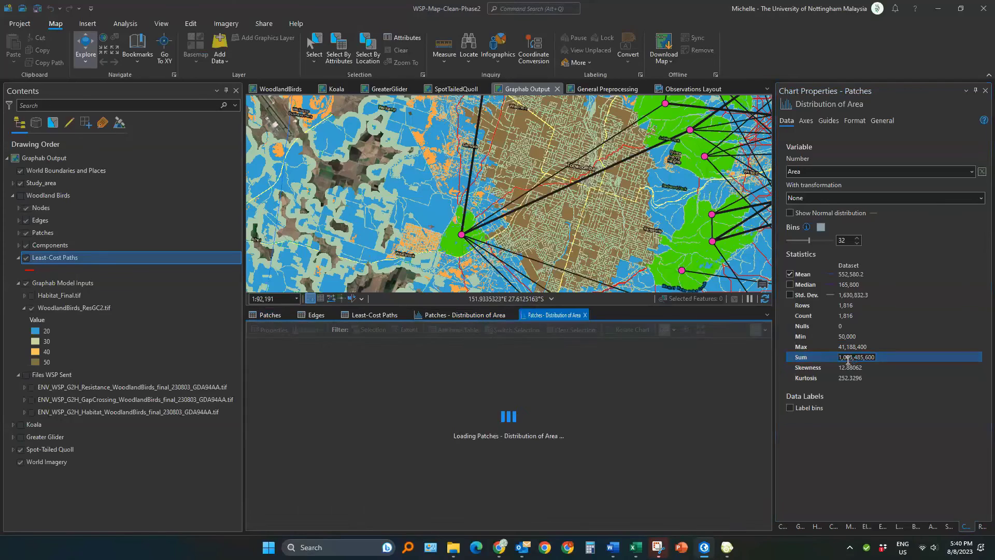
click(848, 359)
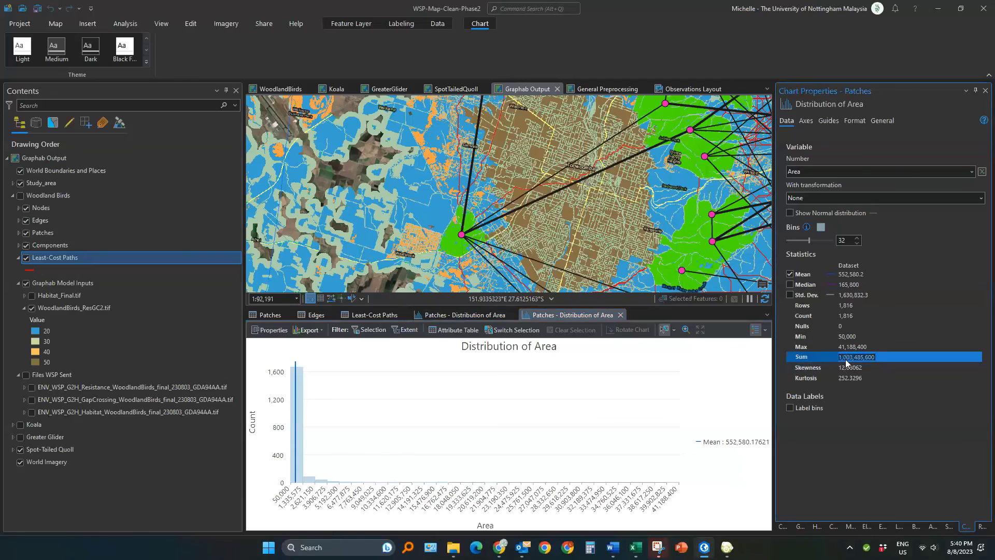
key(alt+Tab)
double_click(632, 247)
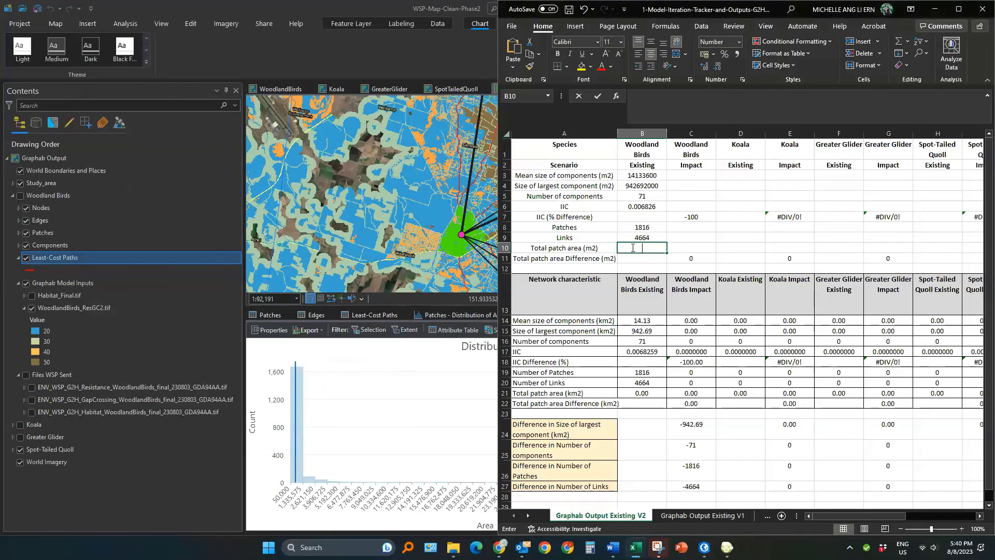
text(1,003,485,600)
key(Return)
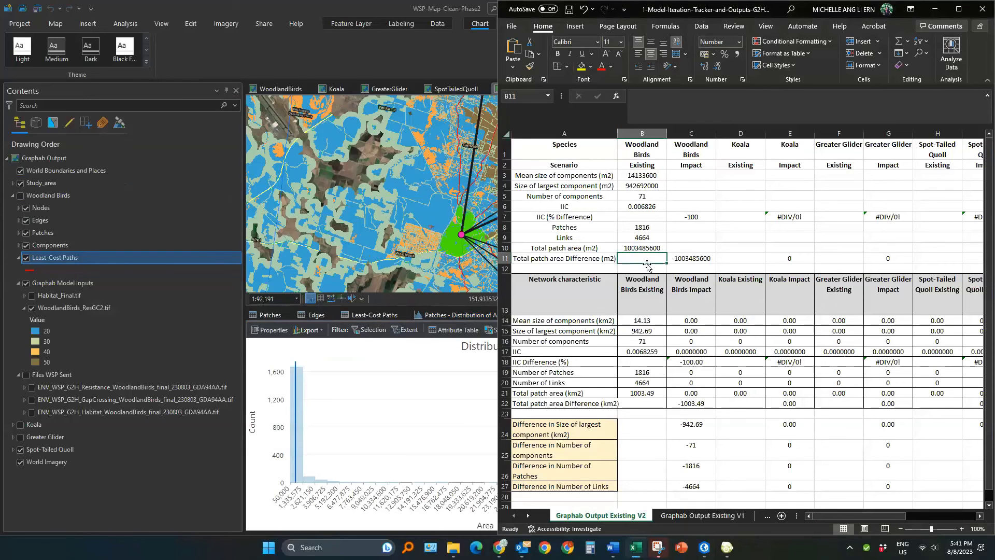
drag(646, 176, 646, 249)
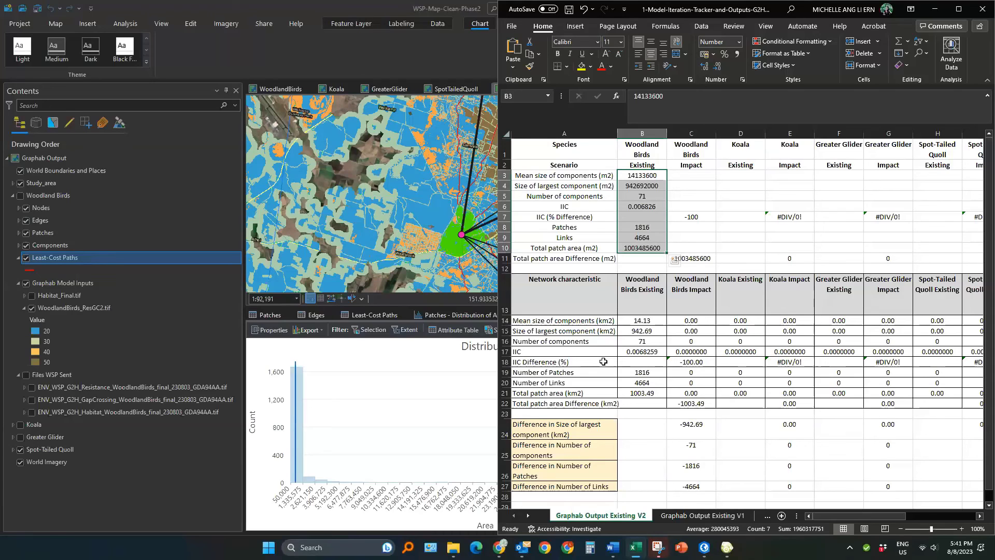
Switch to the ProcessingG2H folder in File Explorer and open the Graphab folder inside WoodlandBirds.
click(207, 390)
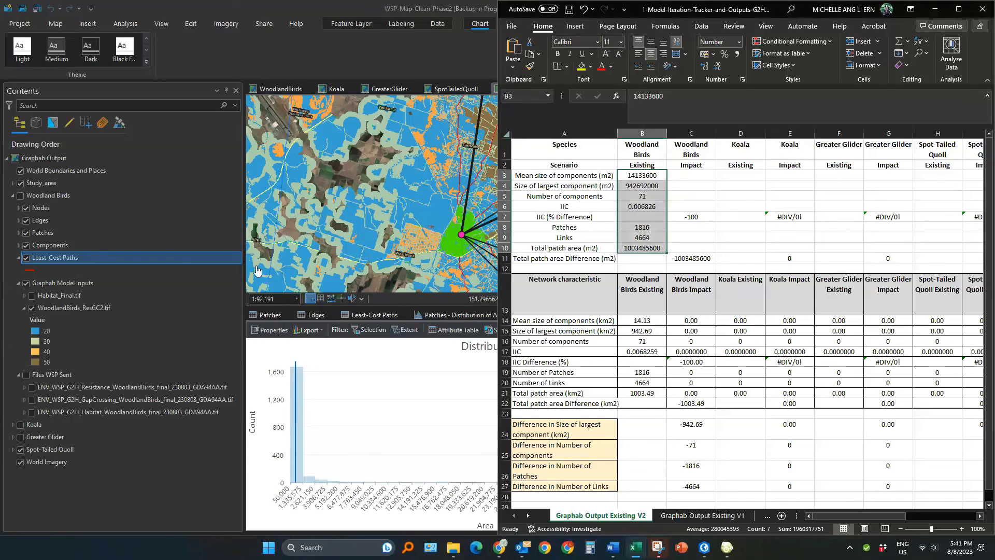
key(alt+Tab)
key(Tab)
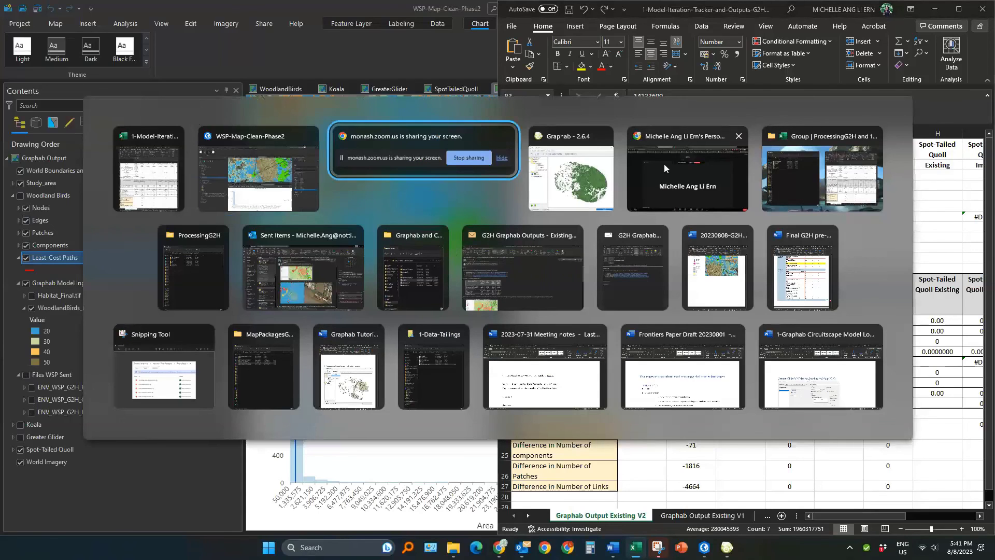
click(203, 267)
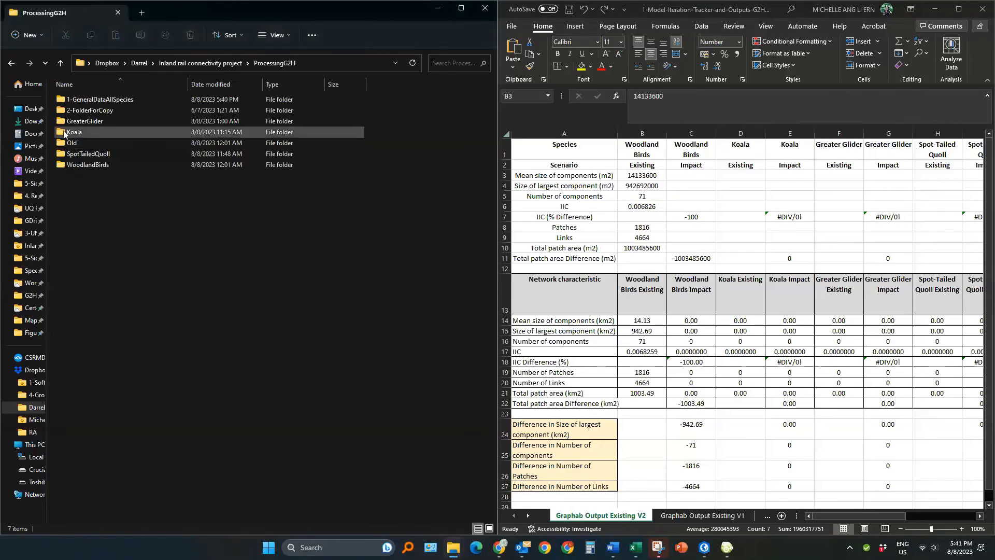
double_click(85, 165)
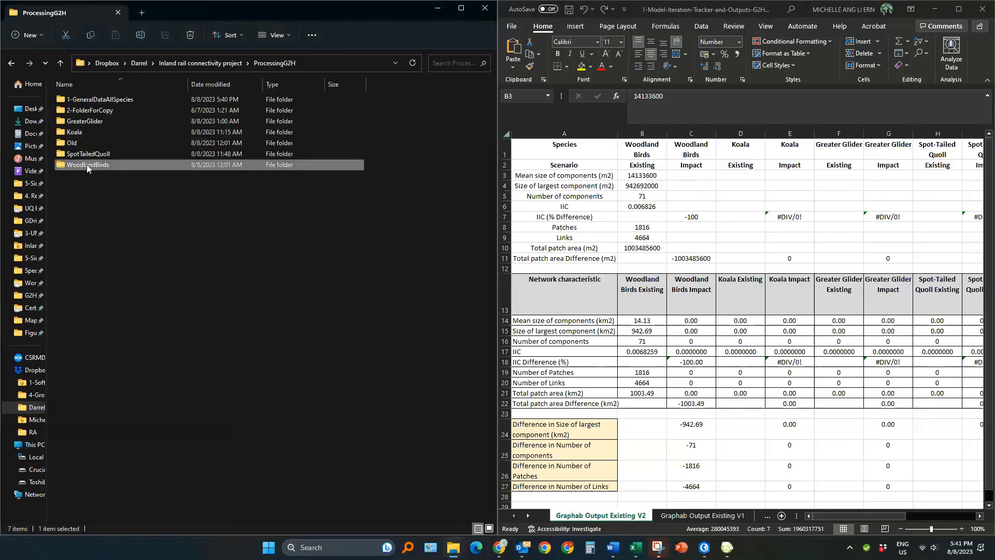
double_click(88, 120)
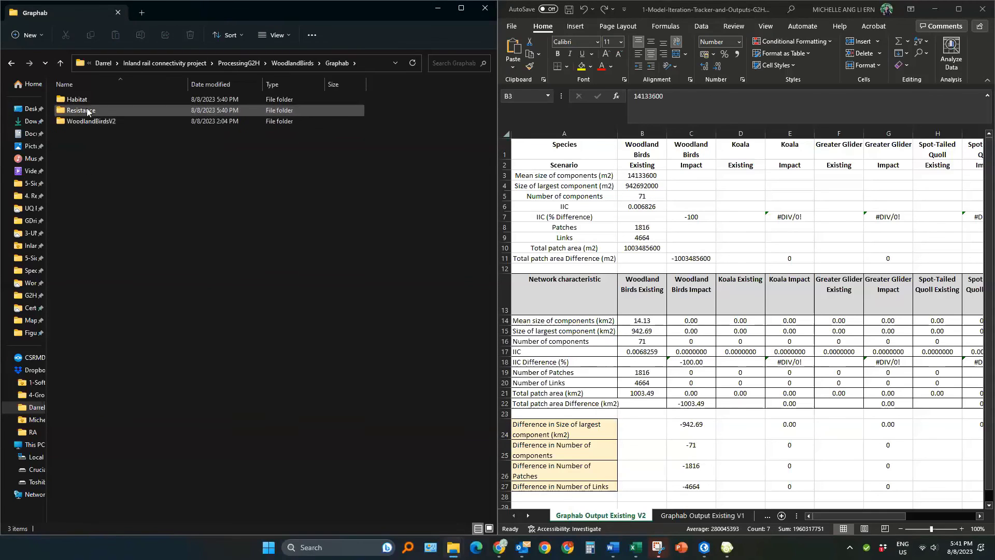